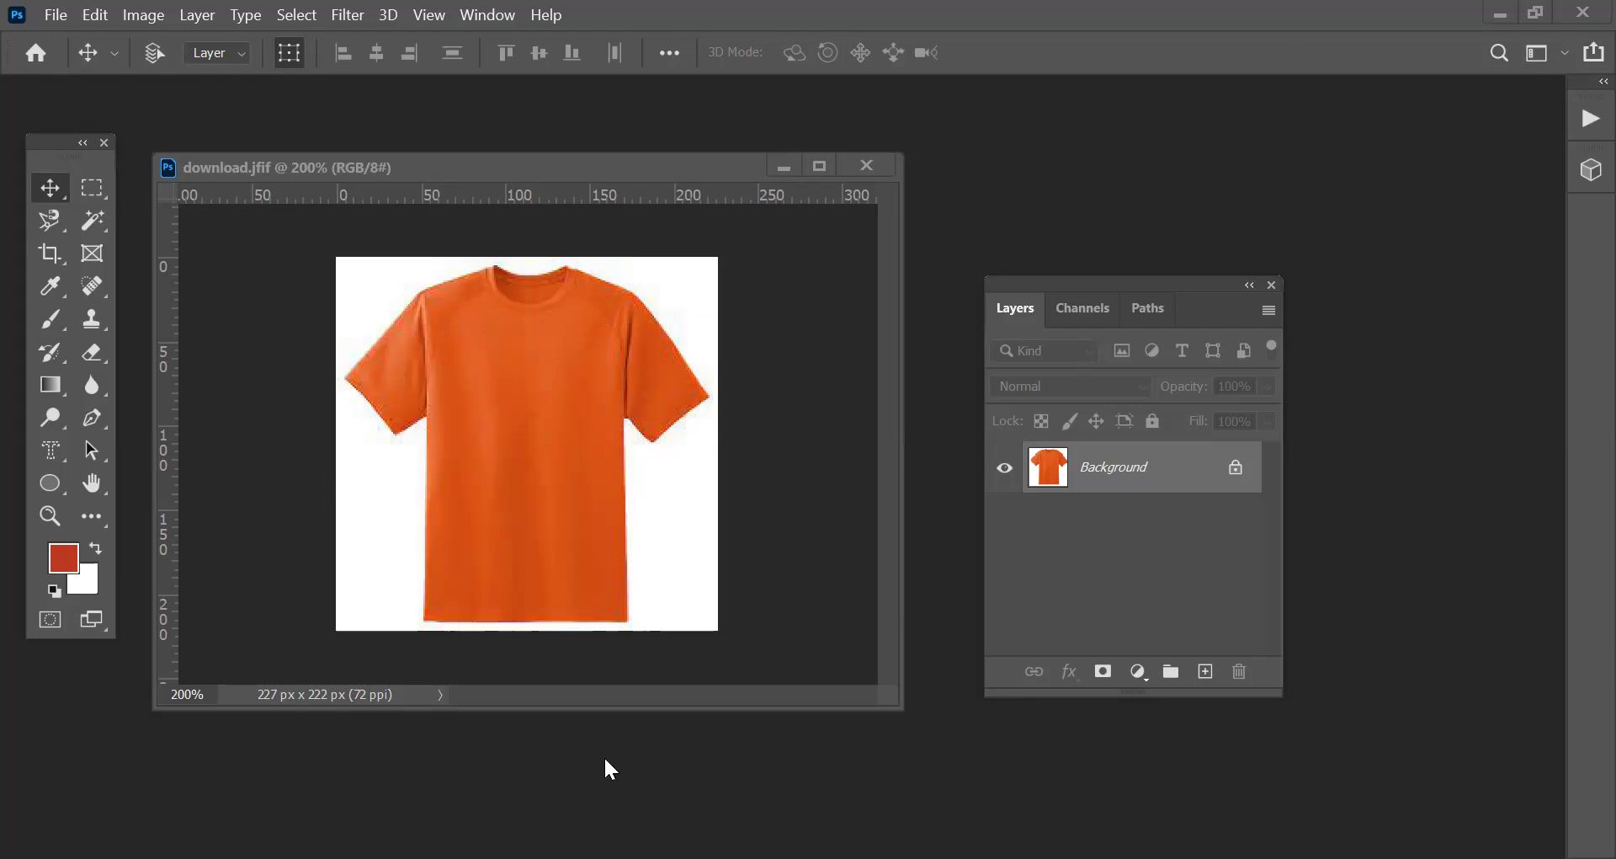
# Float the white T-shirt download (1).jfif in an enlarged window and bring download.jfif forward.
pyautogui.moveTo(395, 213); pyautogui.dragTo(418, 215)
pyautogui.moveTo(489, 451); pyautogui.dragTo(757, 714)
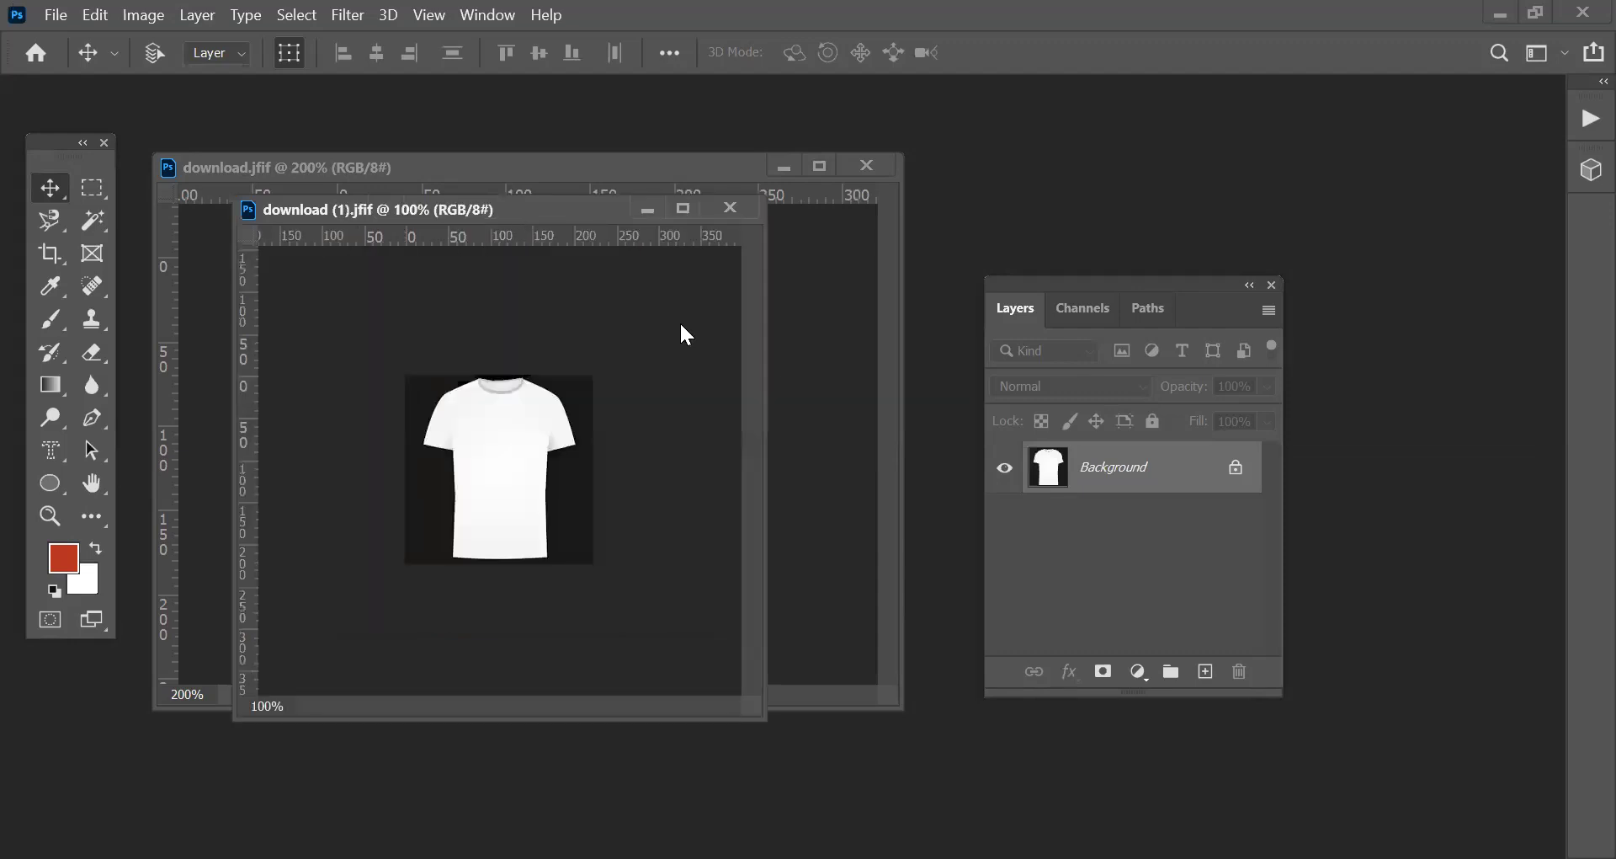
pyautogui.click(693, 171)
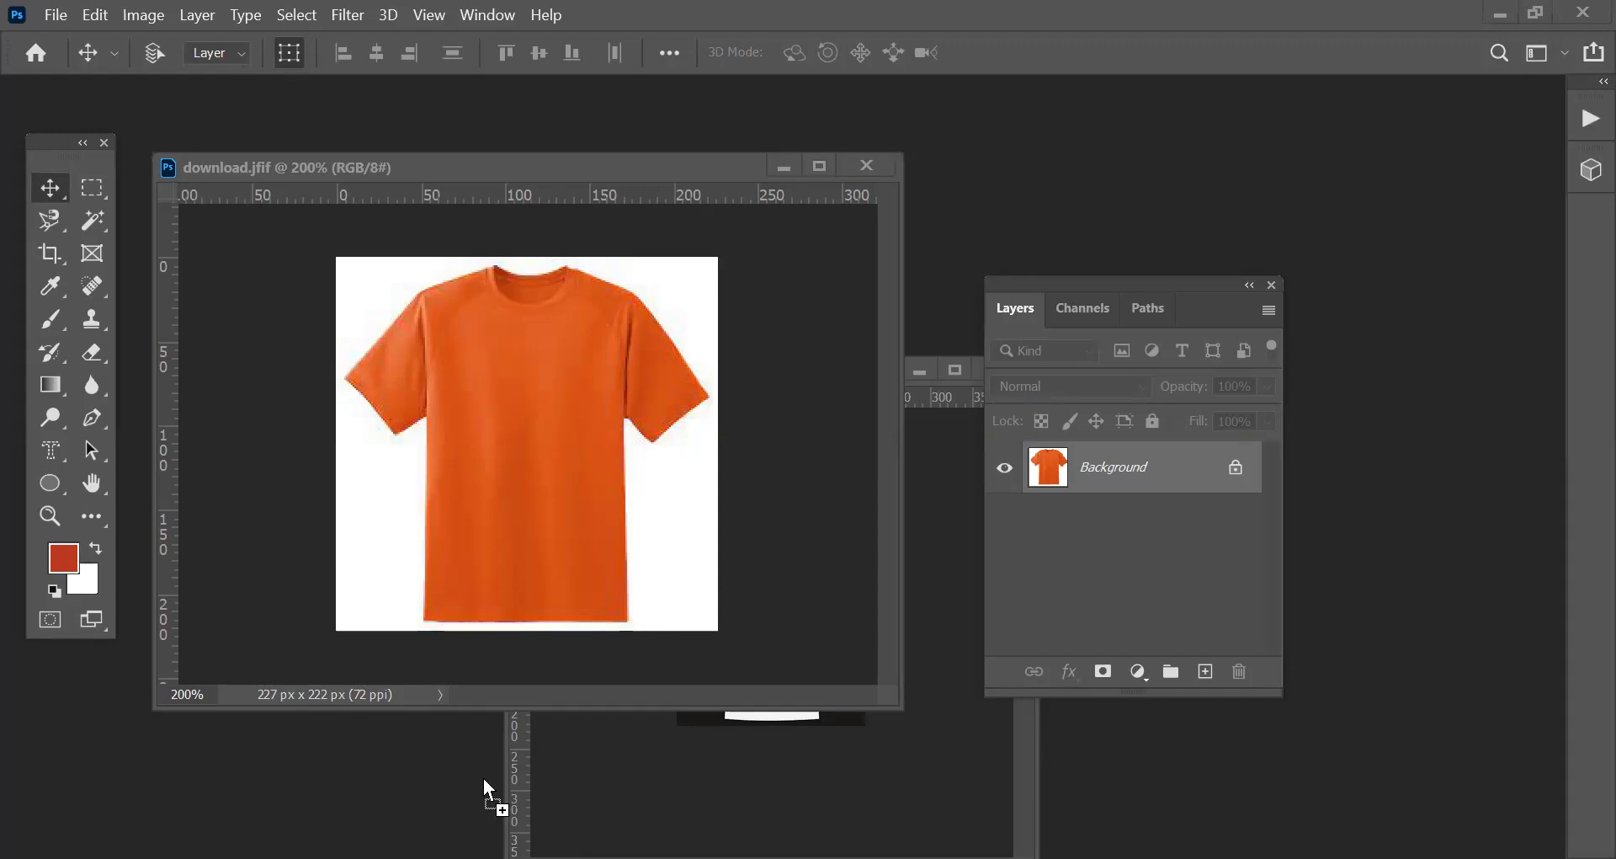
# Float the Grameenphone logo document and drag the logo onto the orange T-shirt.
pyautogui.moveTo(370, 778); pyautogui.dragTo(370, 778)
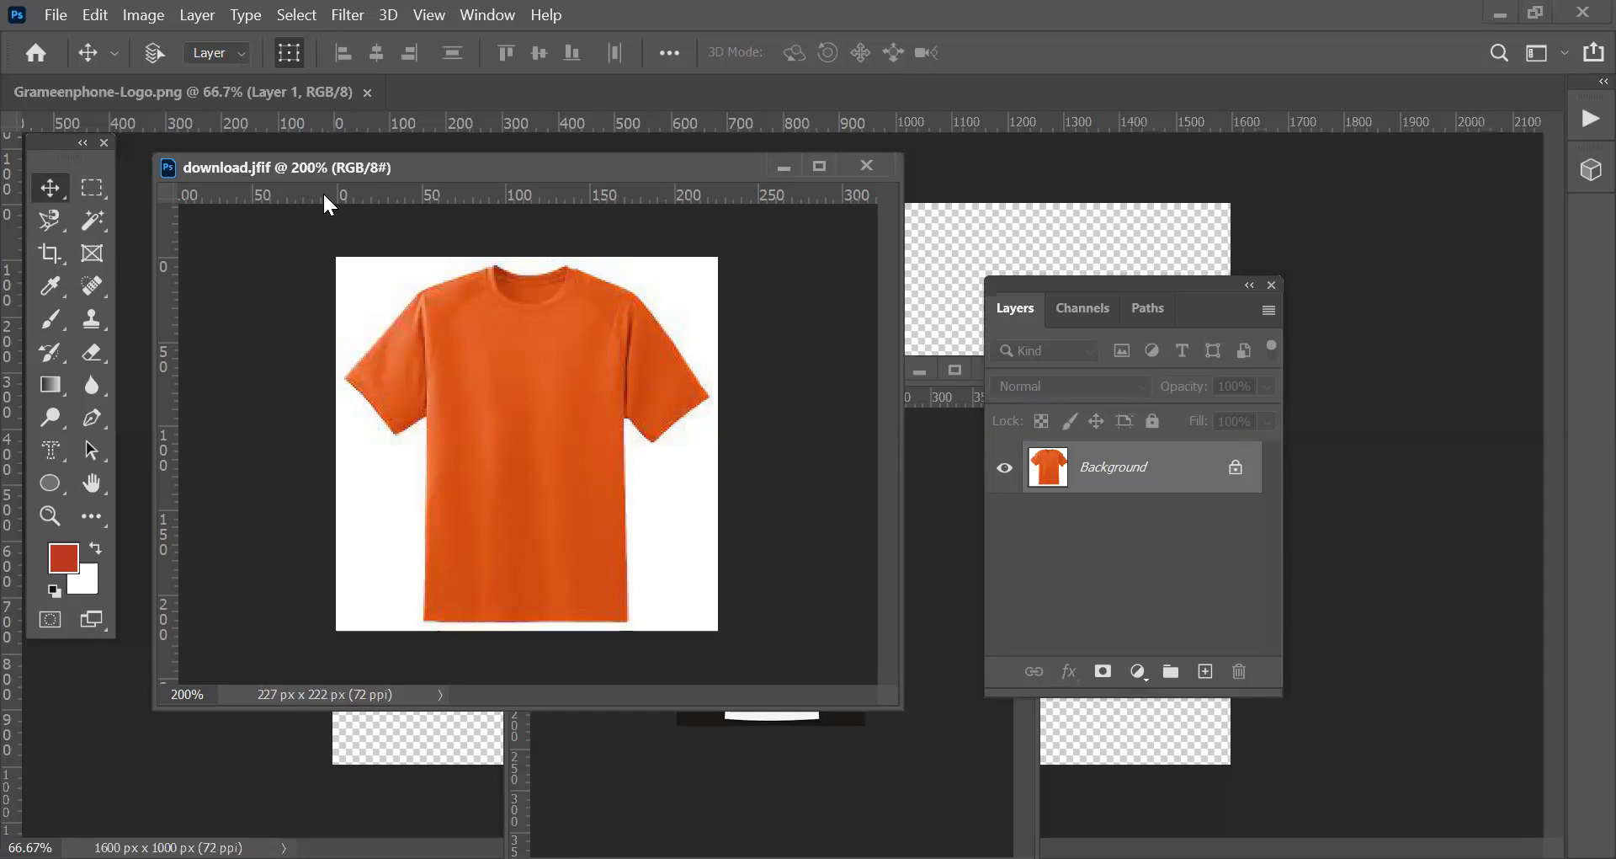
pyautogui.click(236, 93)
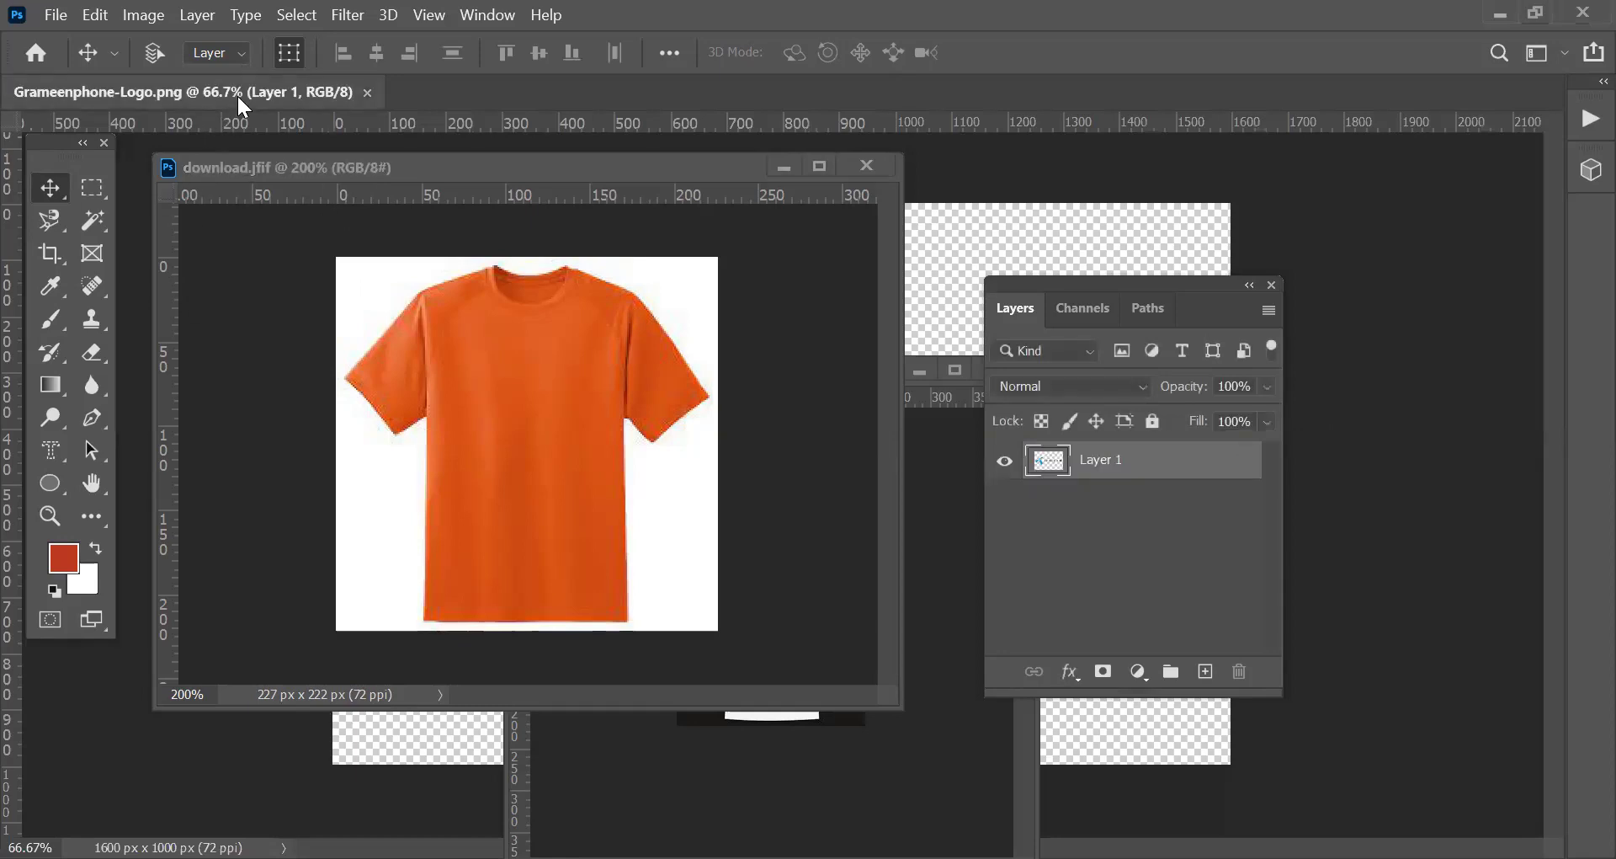
pyautogui.moveTo(258, 185); pyautogui.dragTo(257, 185)
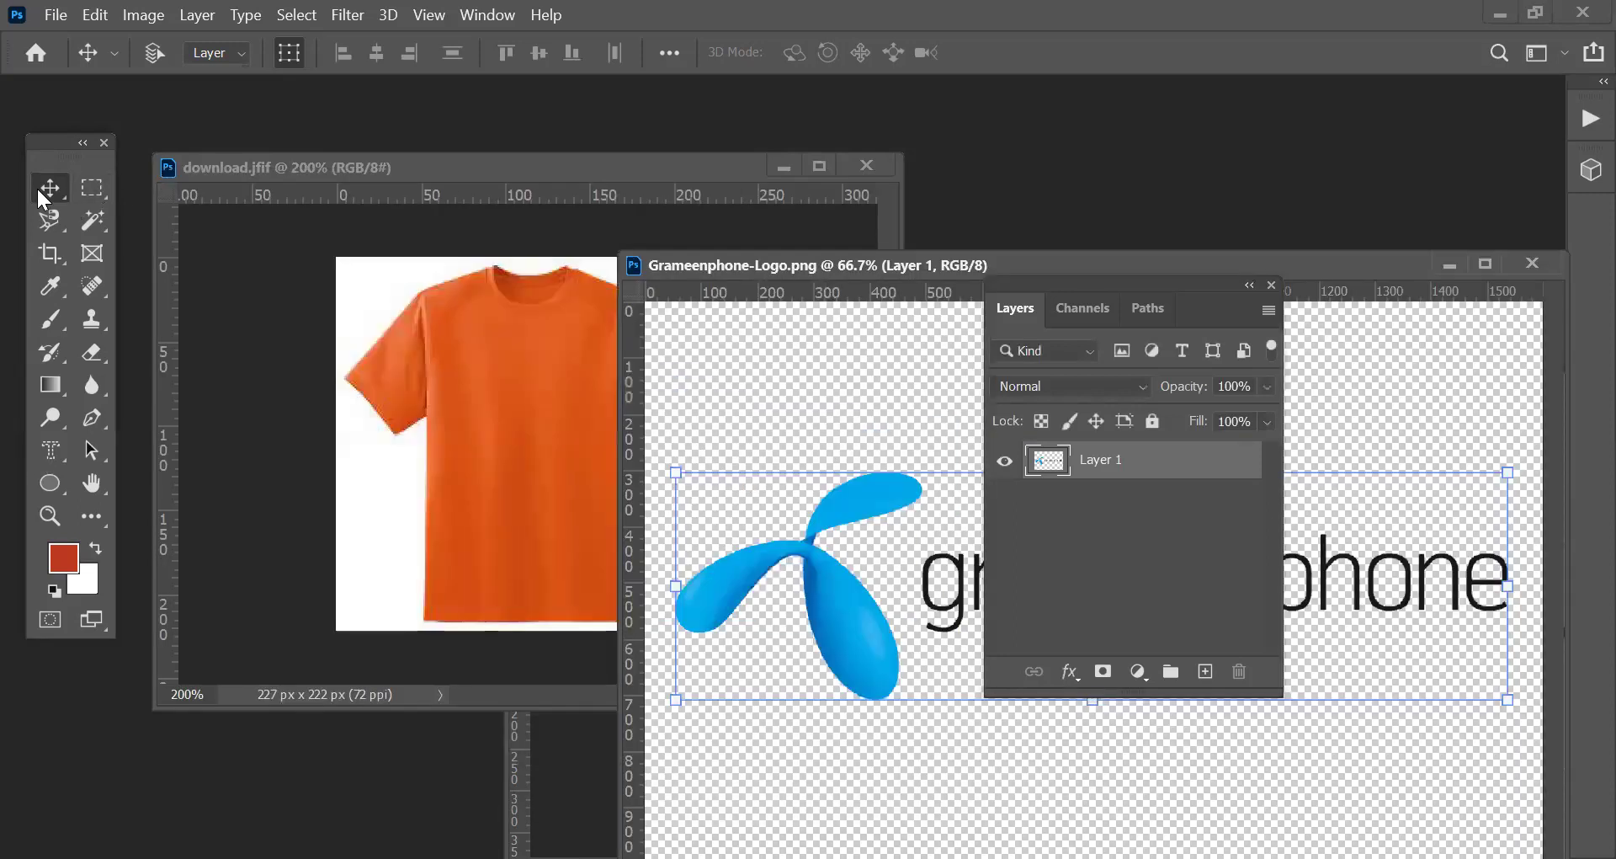
pyautogui.moveTo(862, 634); pyautogui.dragTo(858, 634)
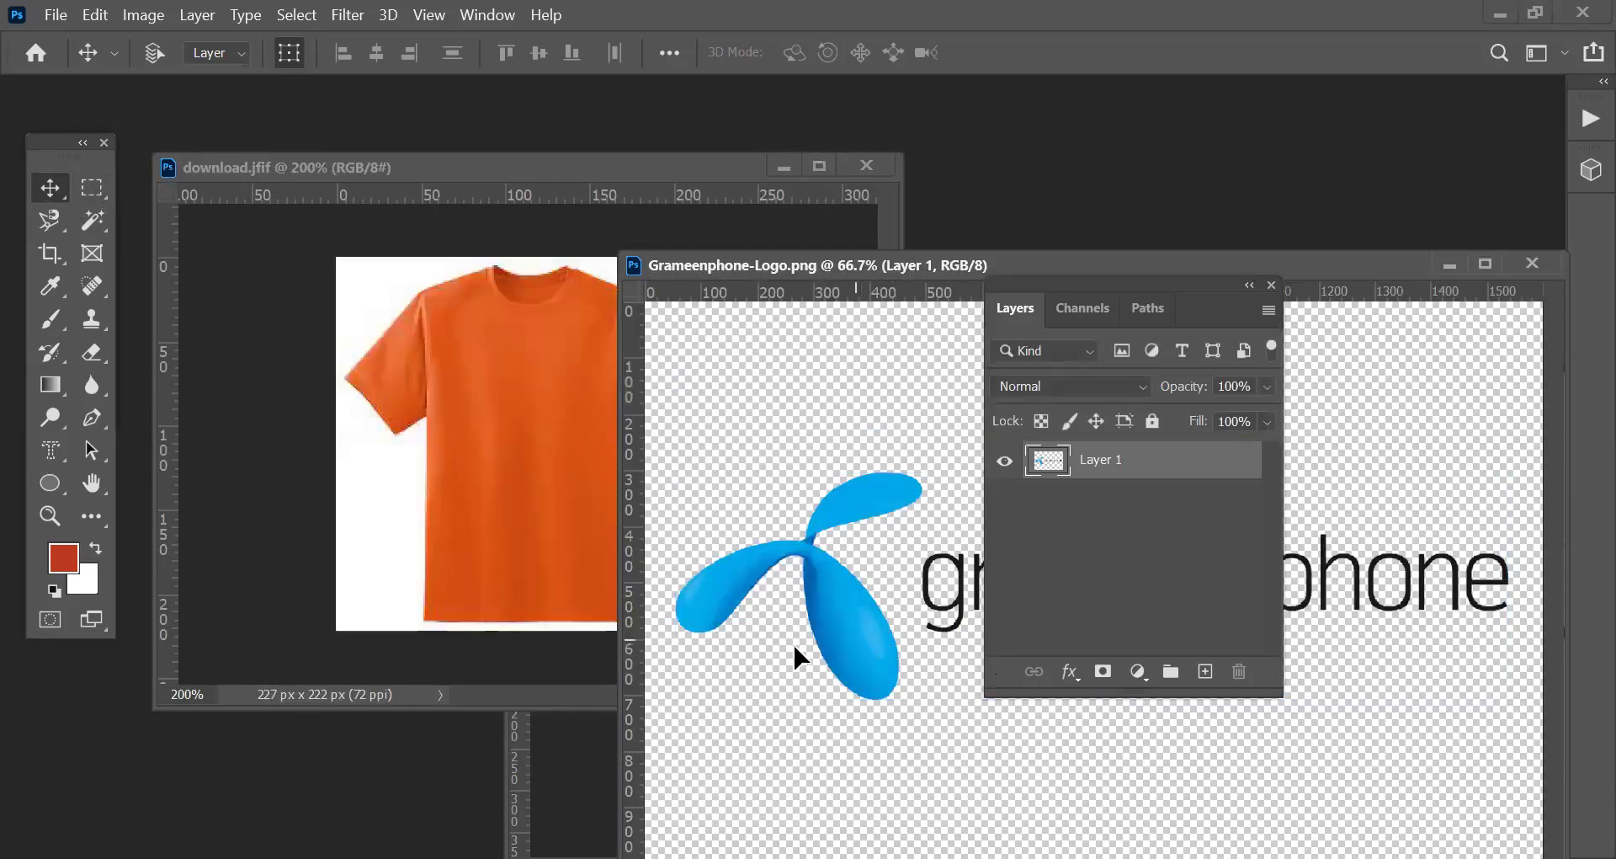
pyautogui.moveTo(527, 466); pyautogui.dragTo(528, 466)
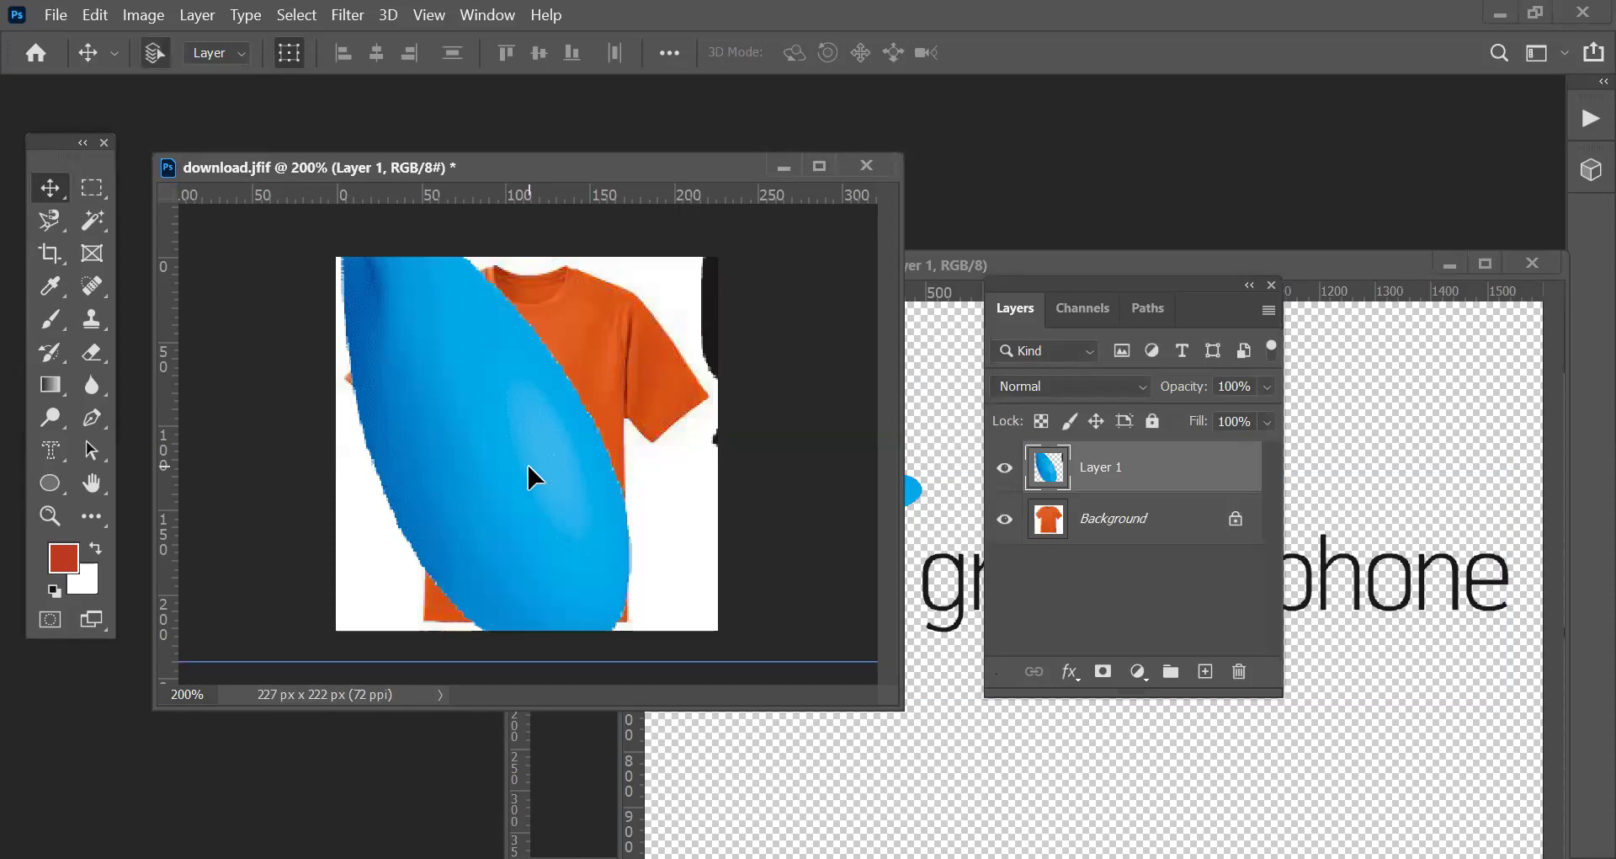
# Scale the oversized Grameenphone logo down to fit the orange shirt.
pyautogui.hotkey('ctrl', '-')
pyautogui.hotkey('ctrl', '-')
pyautogui.hotkey('ctrl', '-')
pyautogui.hotkey('ctrl', '-')
pyautogui.hotkey('ctrl', '-')
pyautogui.hotkey('ctrl', '-')
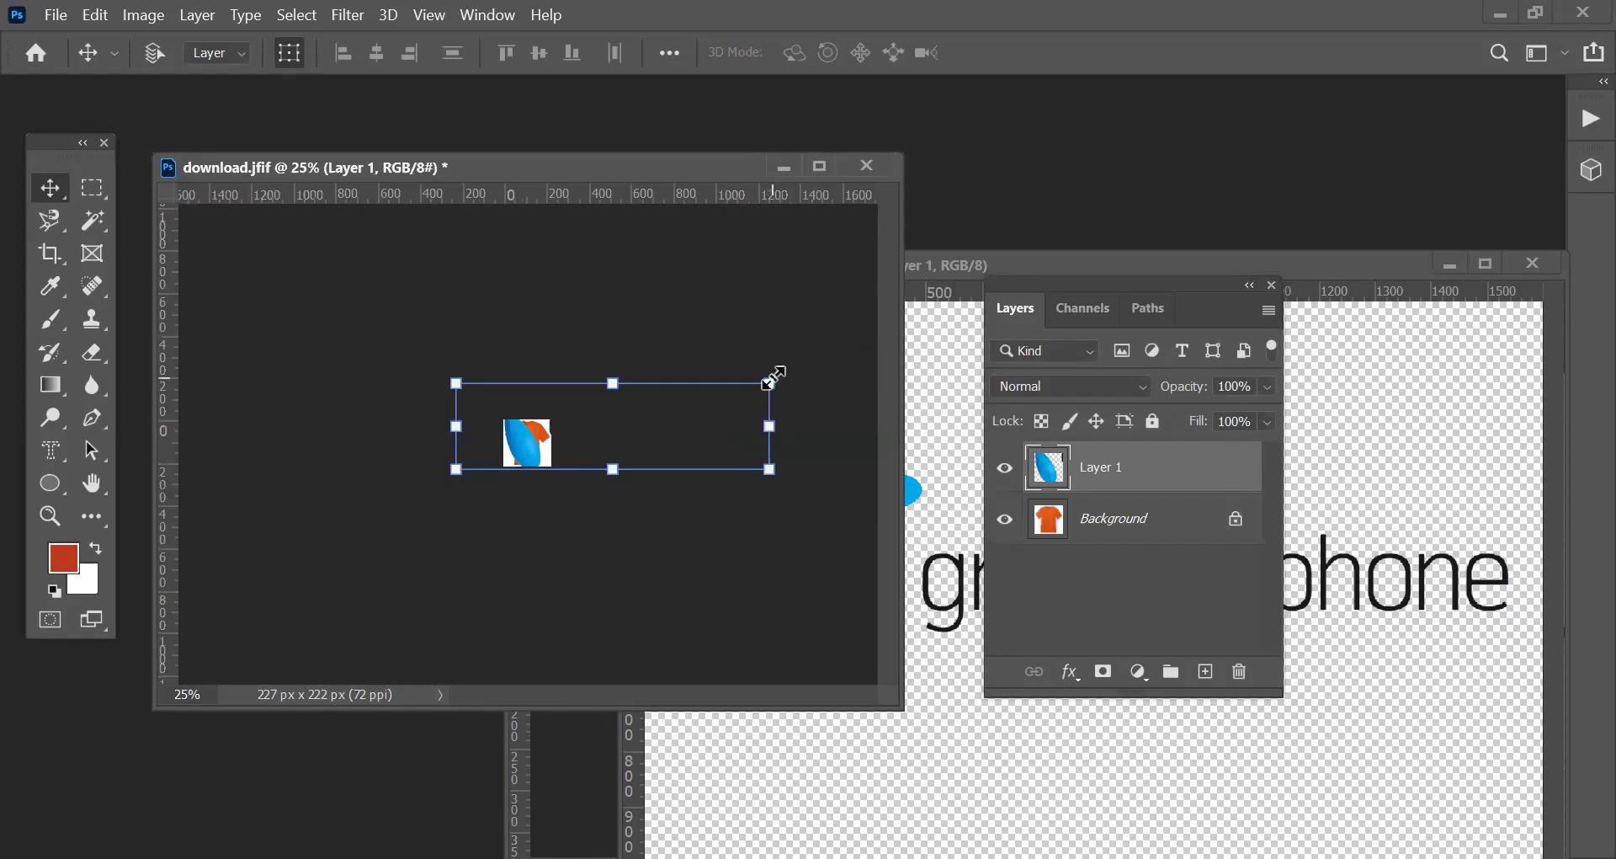
pyautogui.moveTo(769, 383); pyautogui.dragTo(570, 455)
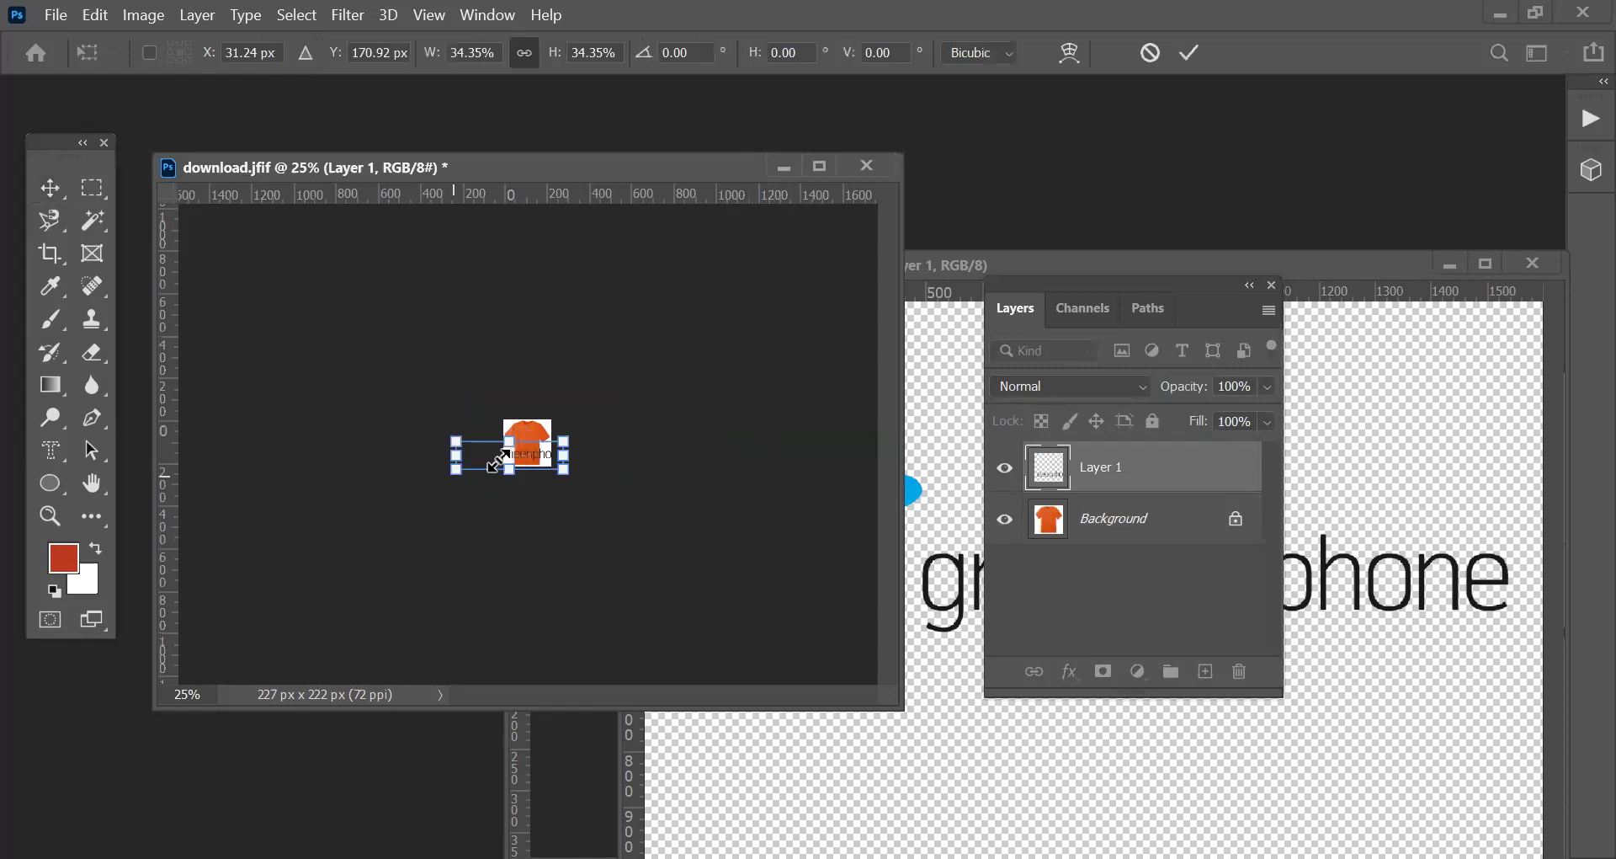
pyautogui.moveTo(497, 459); pyautogui.dragTo(543, 453)
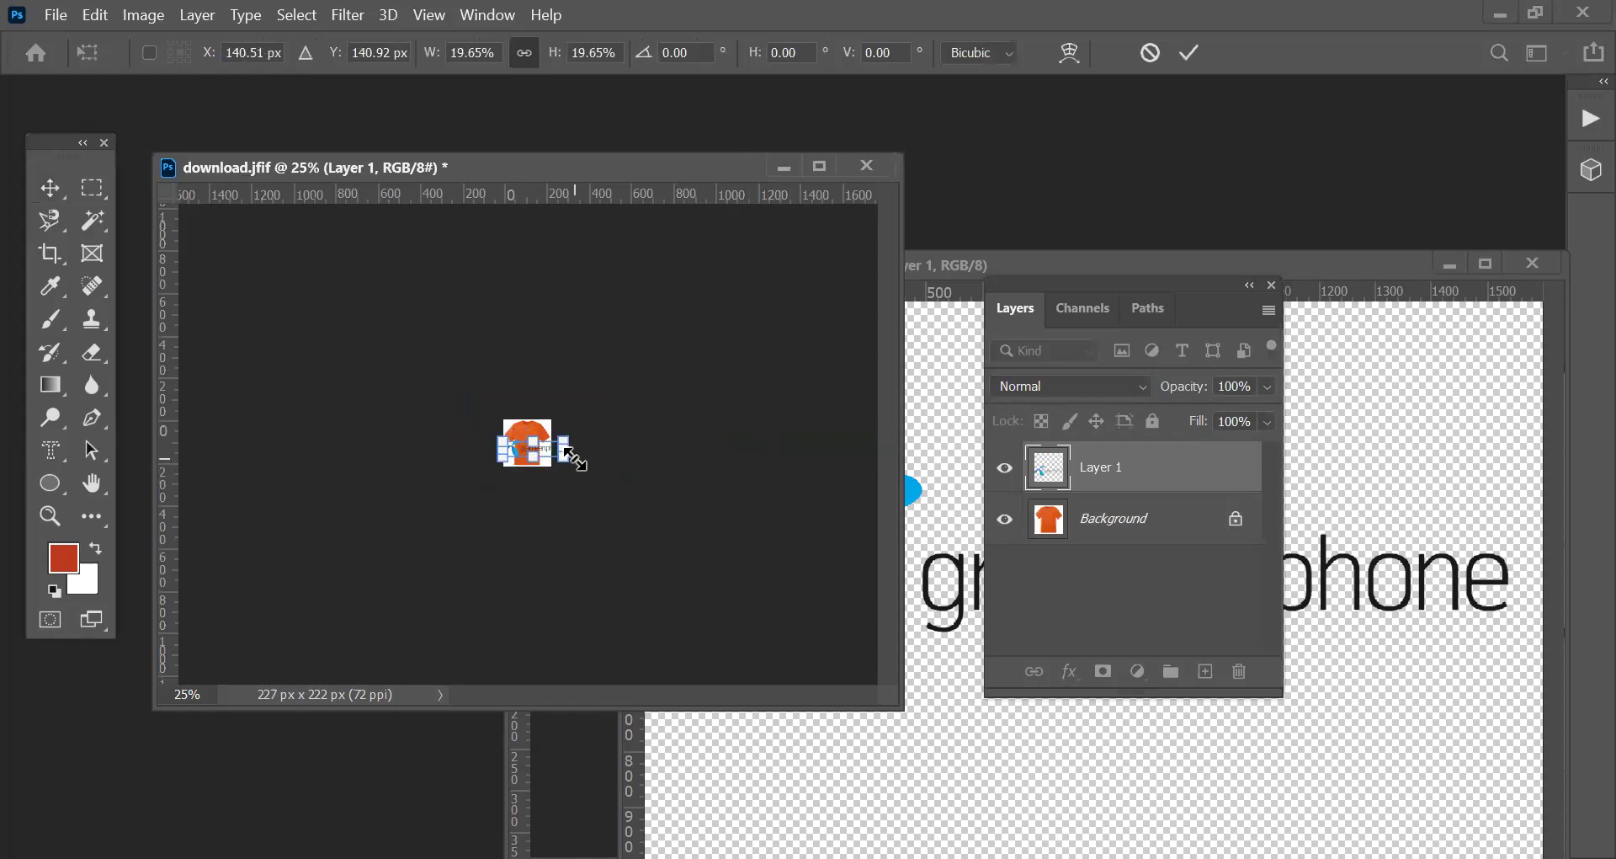
pyautogui.moveTo(573, 457); pyautogui.dragTo(530, 446)
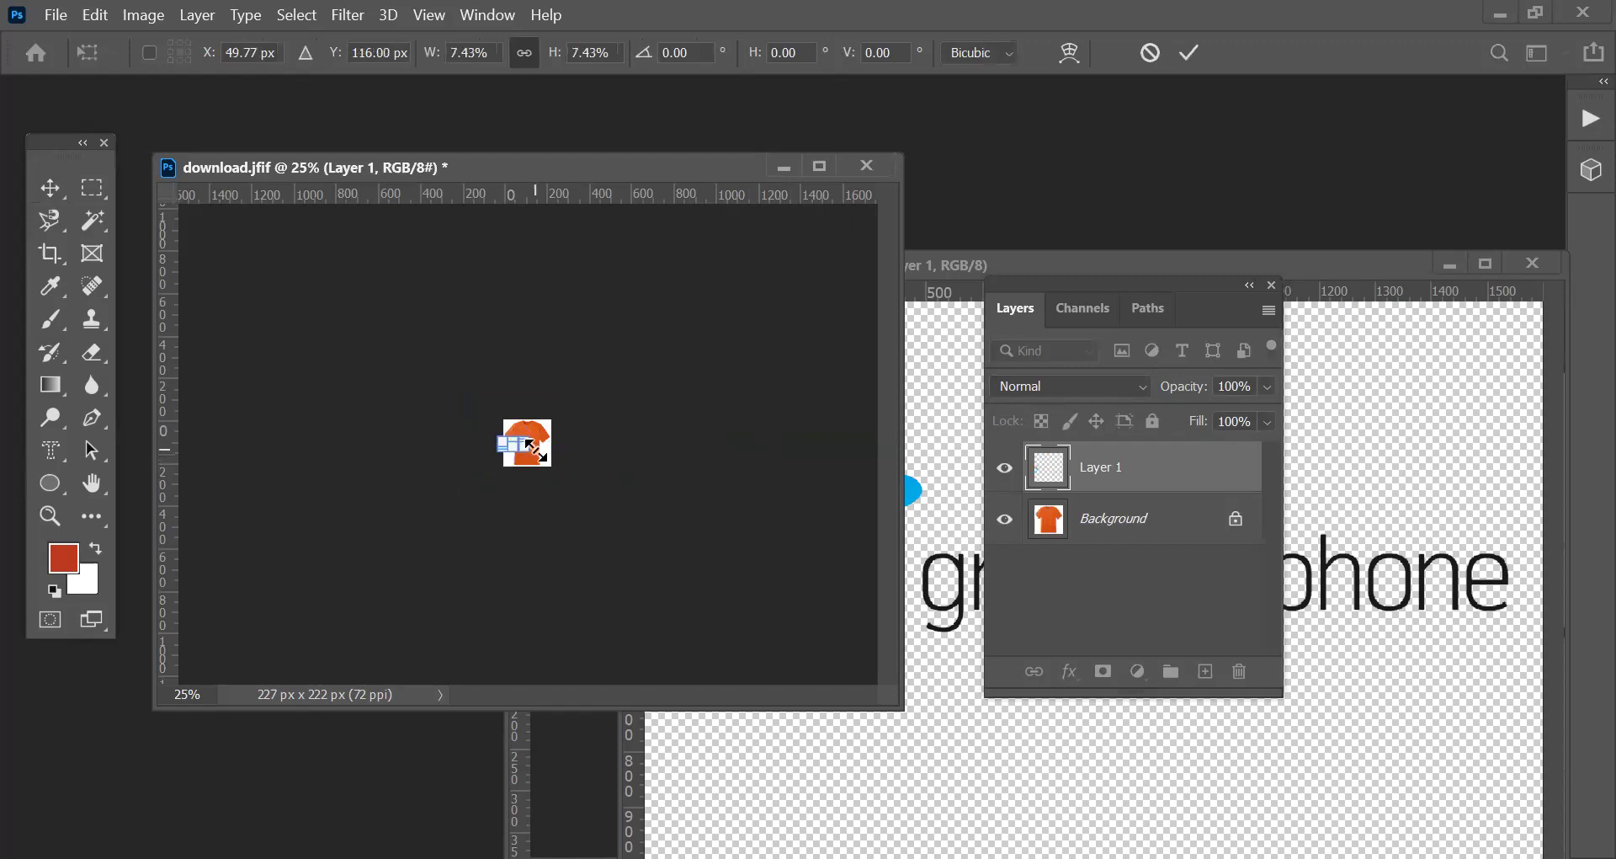
pyautogui.press('Return')
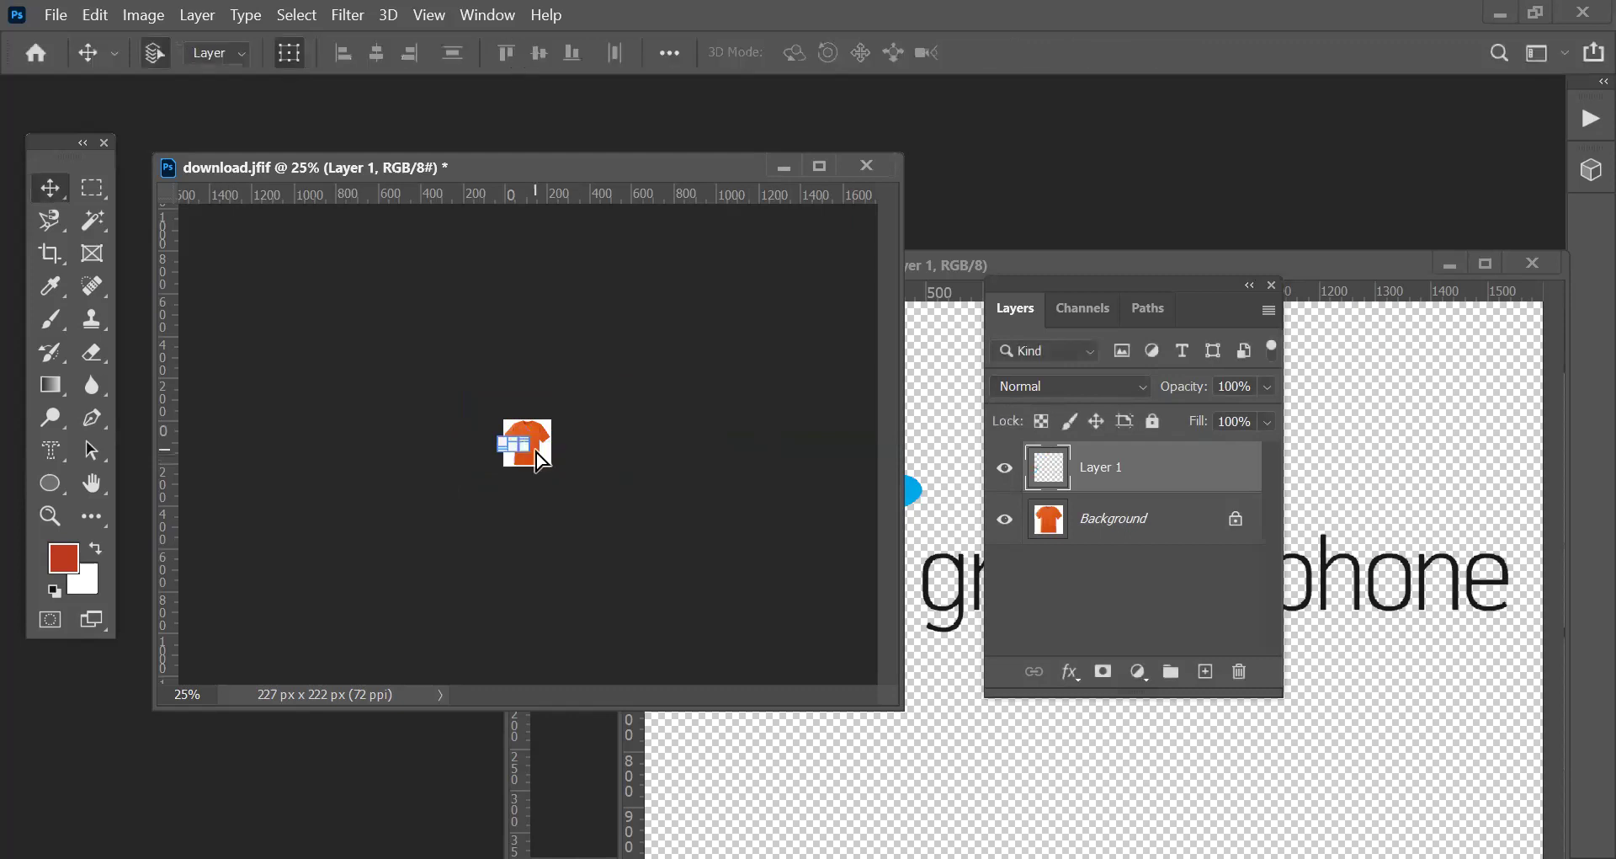
# Move the logo to the middle of the chest and make it slightly narrower.
pyautogui.scroll(5, 536, 450)
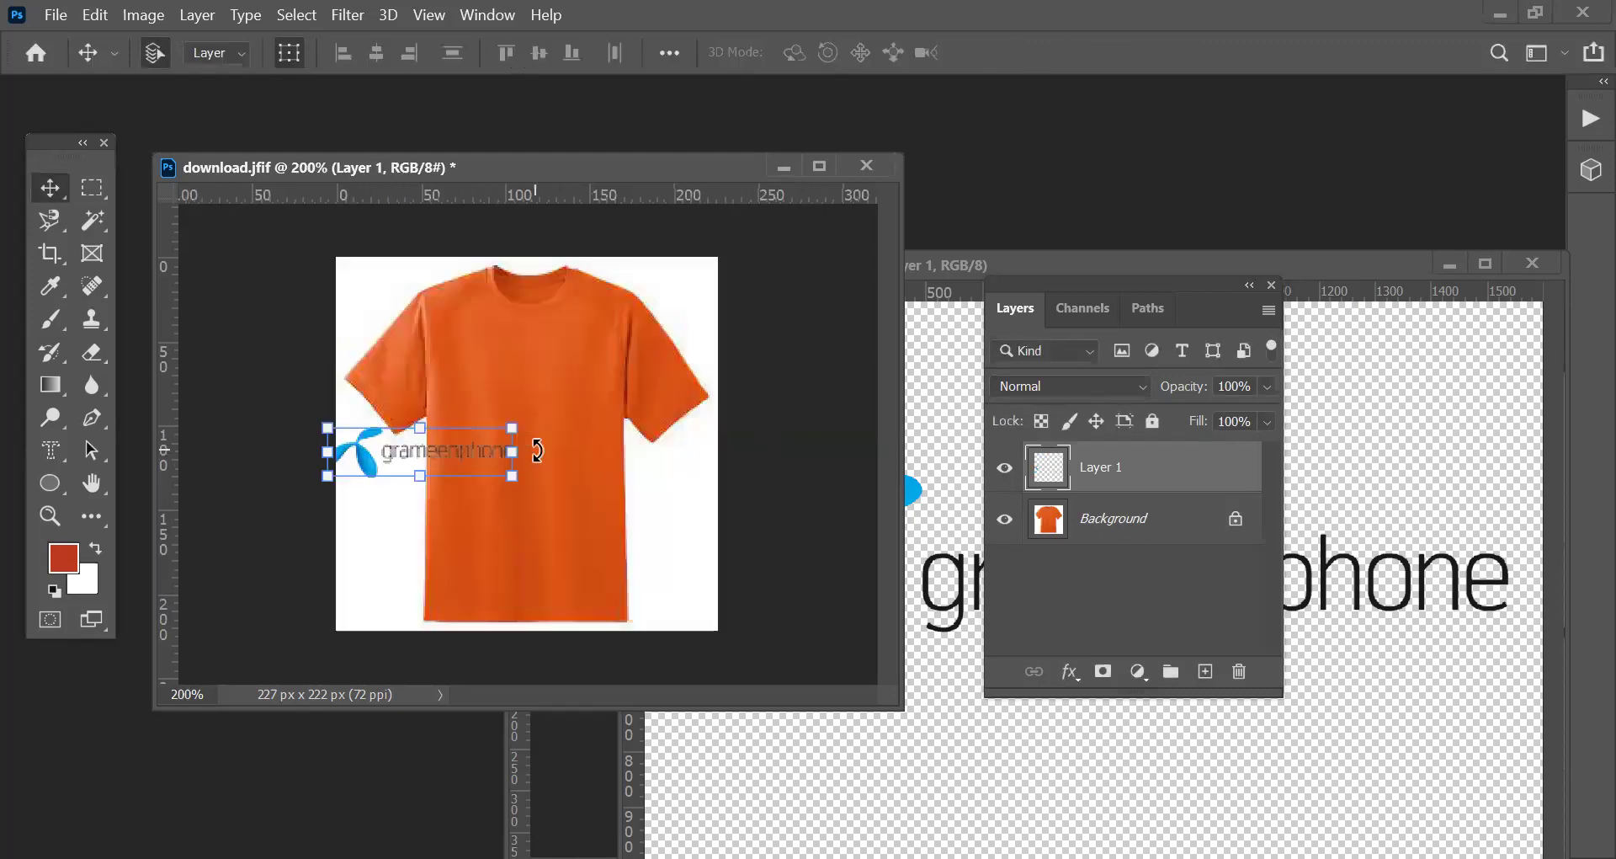
pyautogui.hotkey('ctrl', '+')
pyautogui.moveTo(405, 449); pyautogui.dragTo(567, 411)
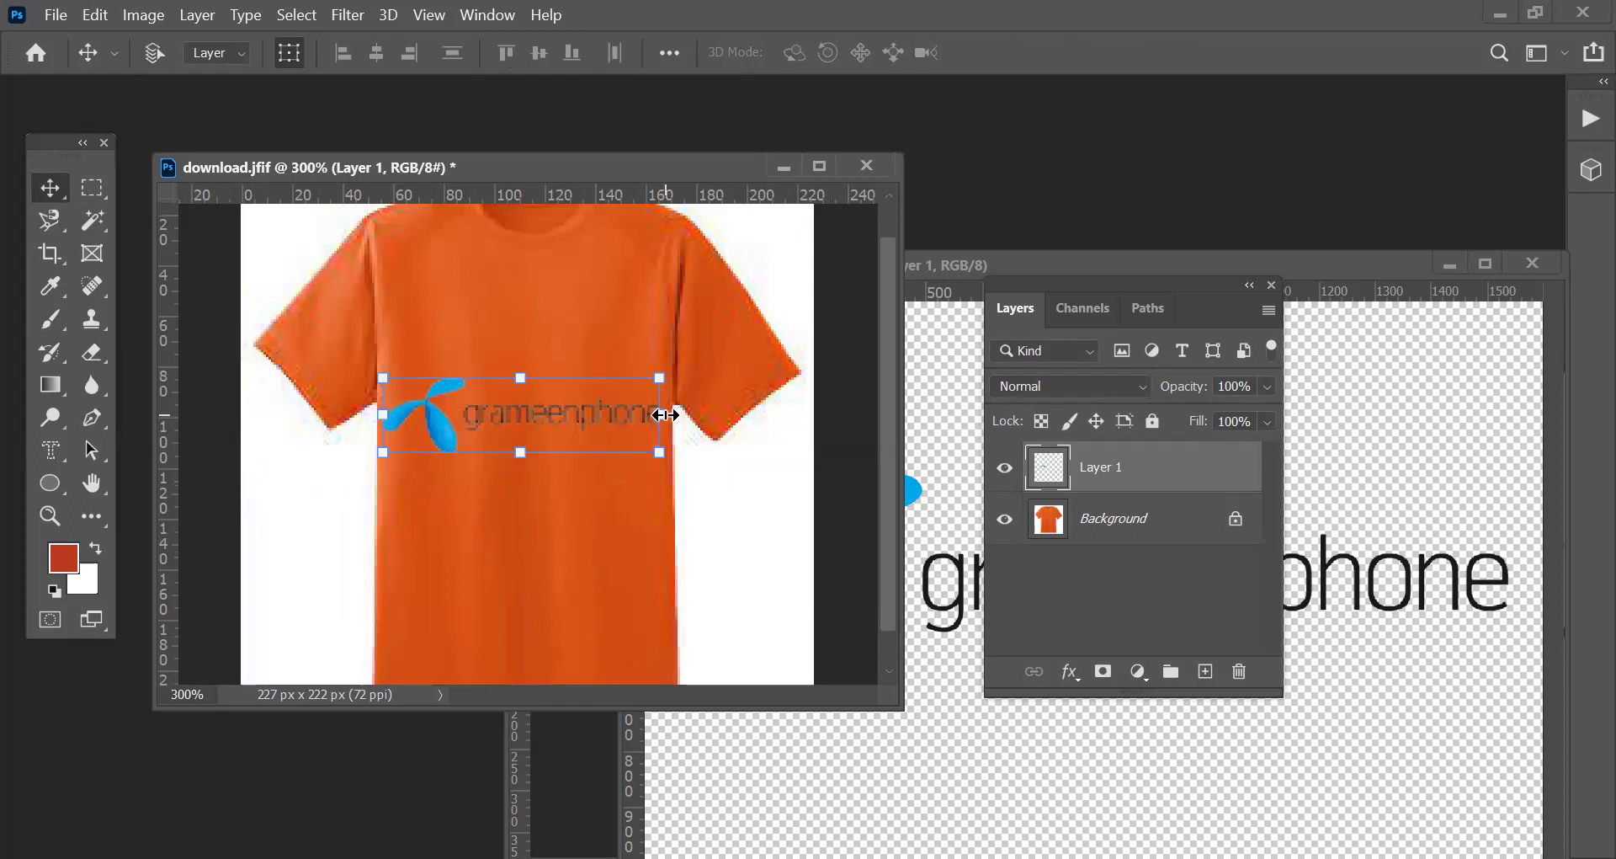
pyautogui.click(666, 414)
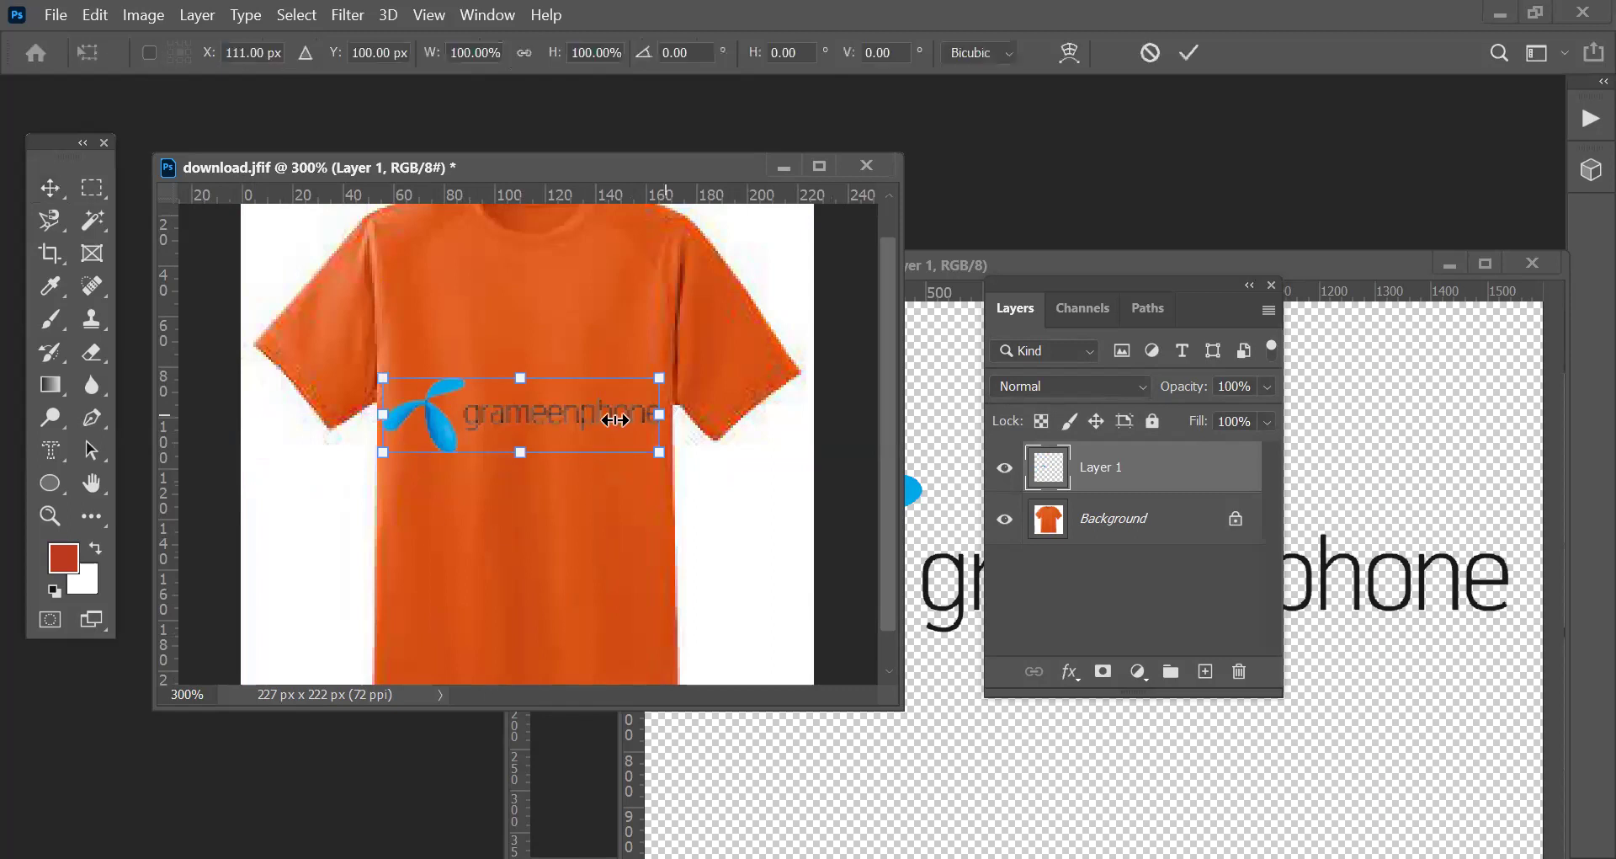
pyautogui.moveTo(547, 438); pyautogui.dragTo(500, 390)
pyautogui.press('Return')
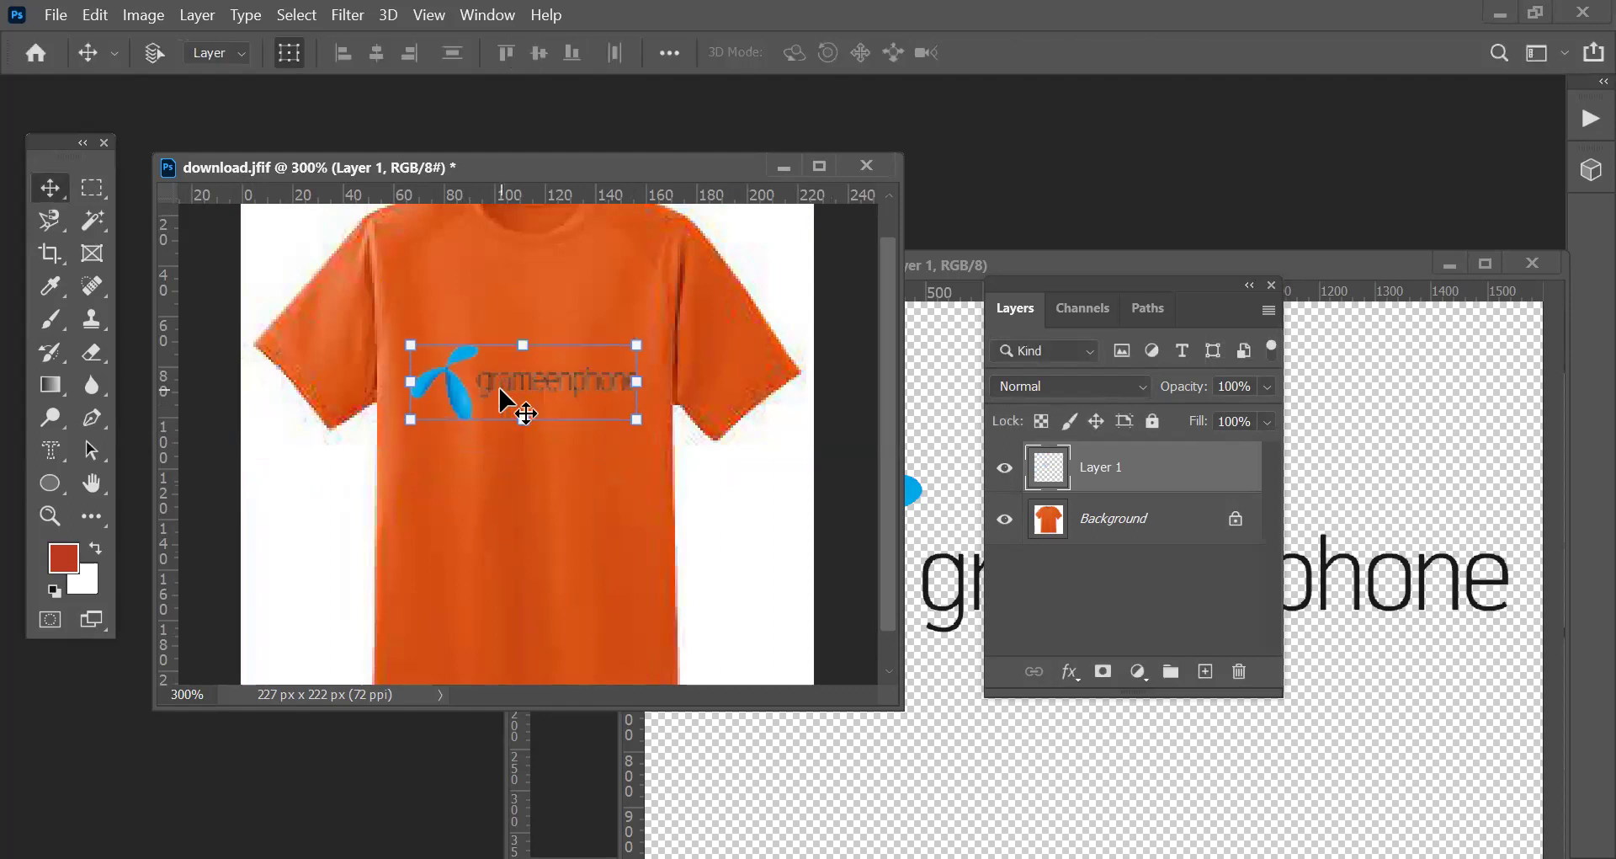
pyautogui.click(95, 186)
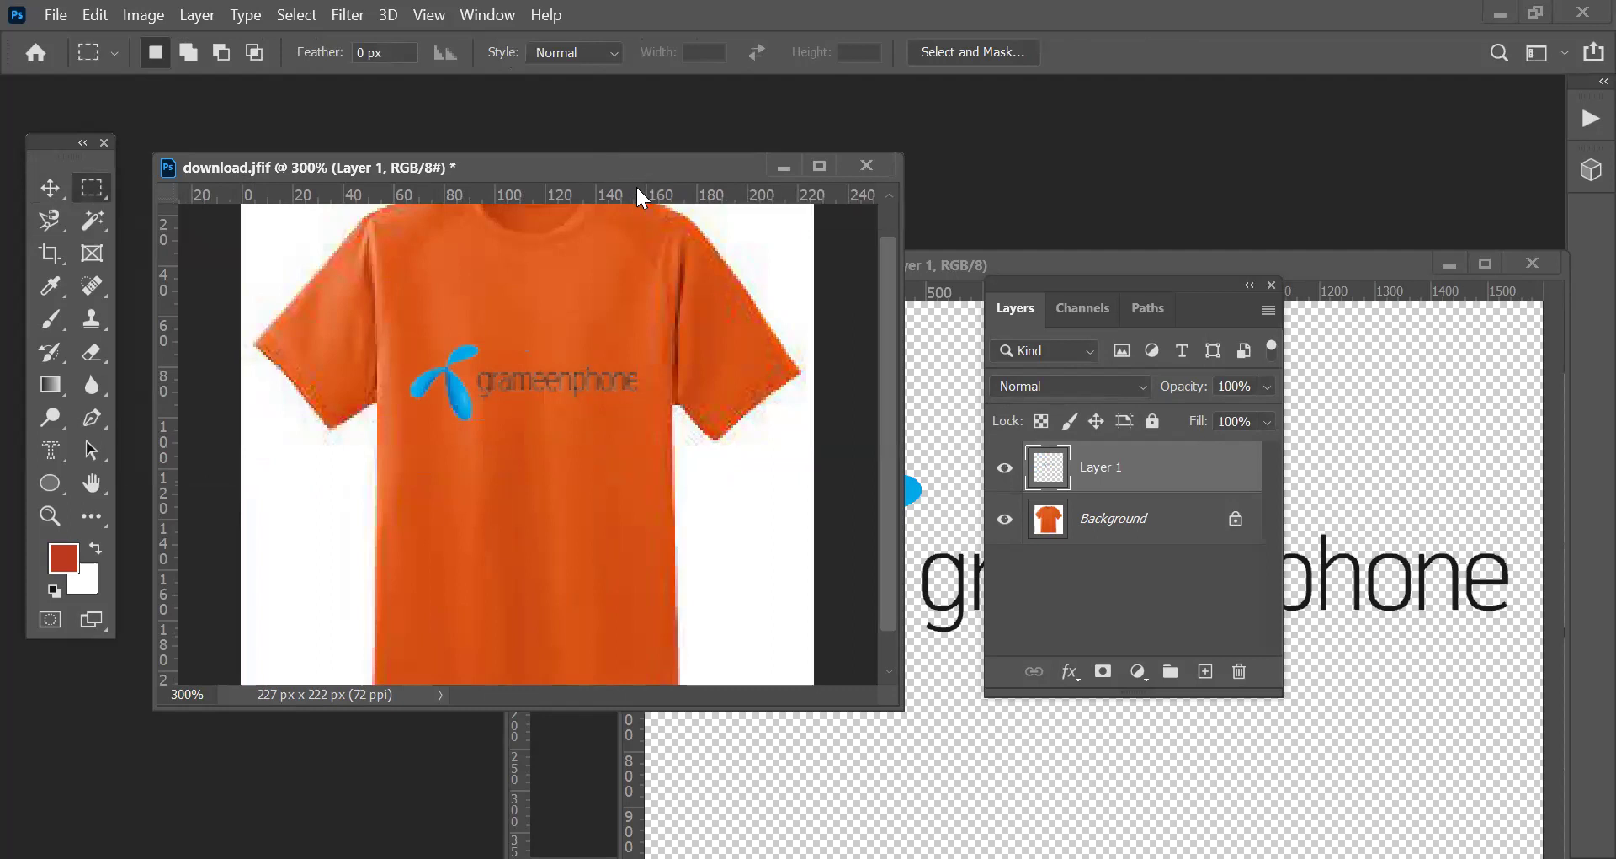
# Select the grameenphone lettering beside the icon and delete it, then deselect.
pyautogui.moveTo(639, 170); pyautogui.dragTo(636, 187)
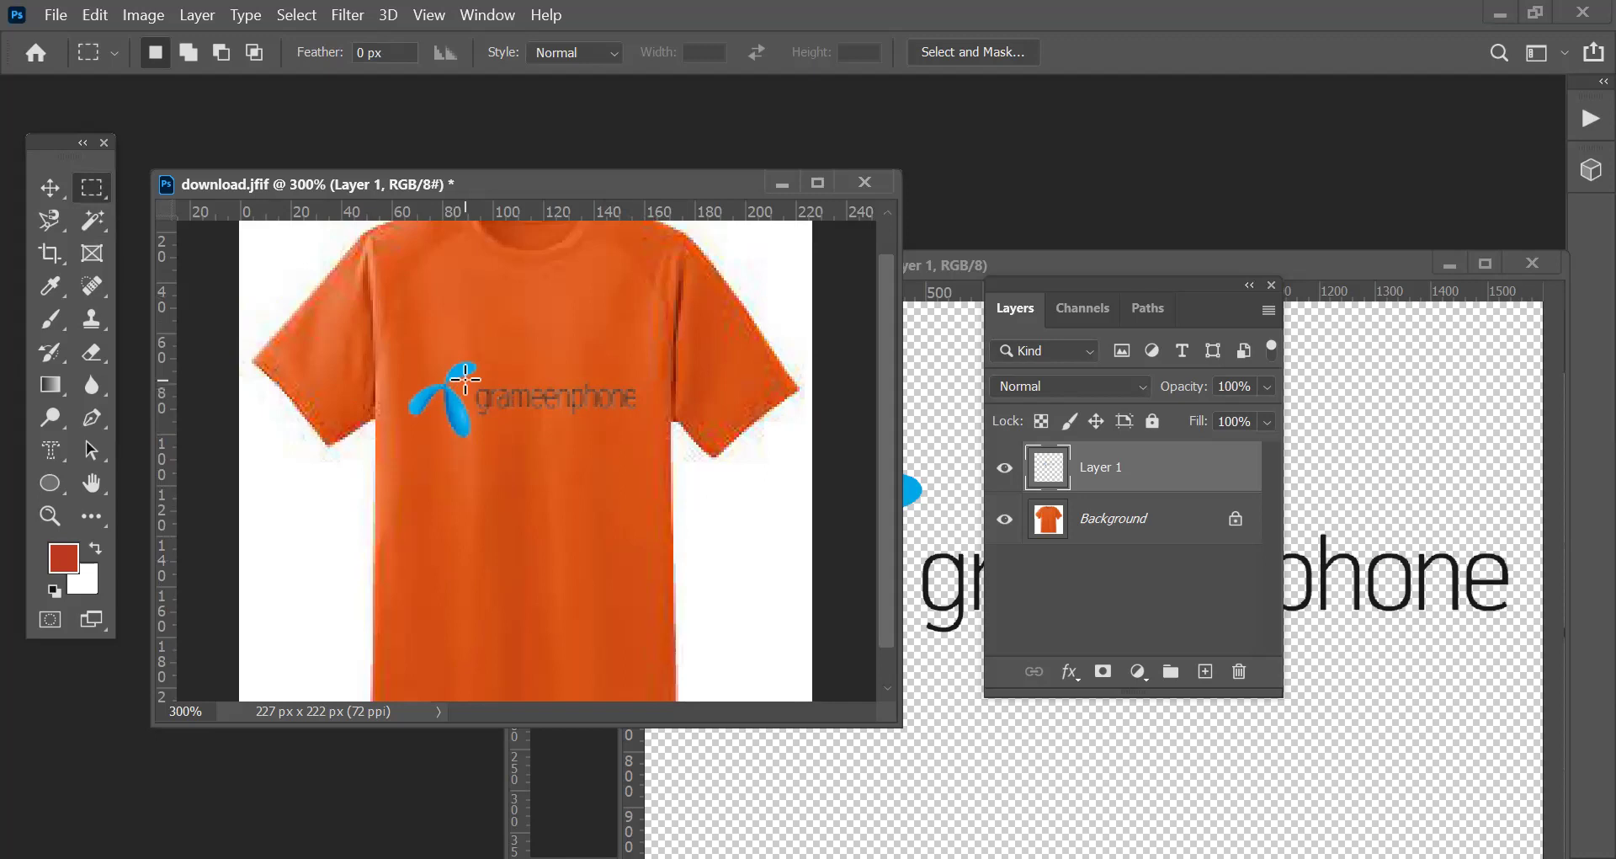
pyautogui.moveTo(470, 385); pyautogui.dragTo(679, 441)
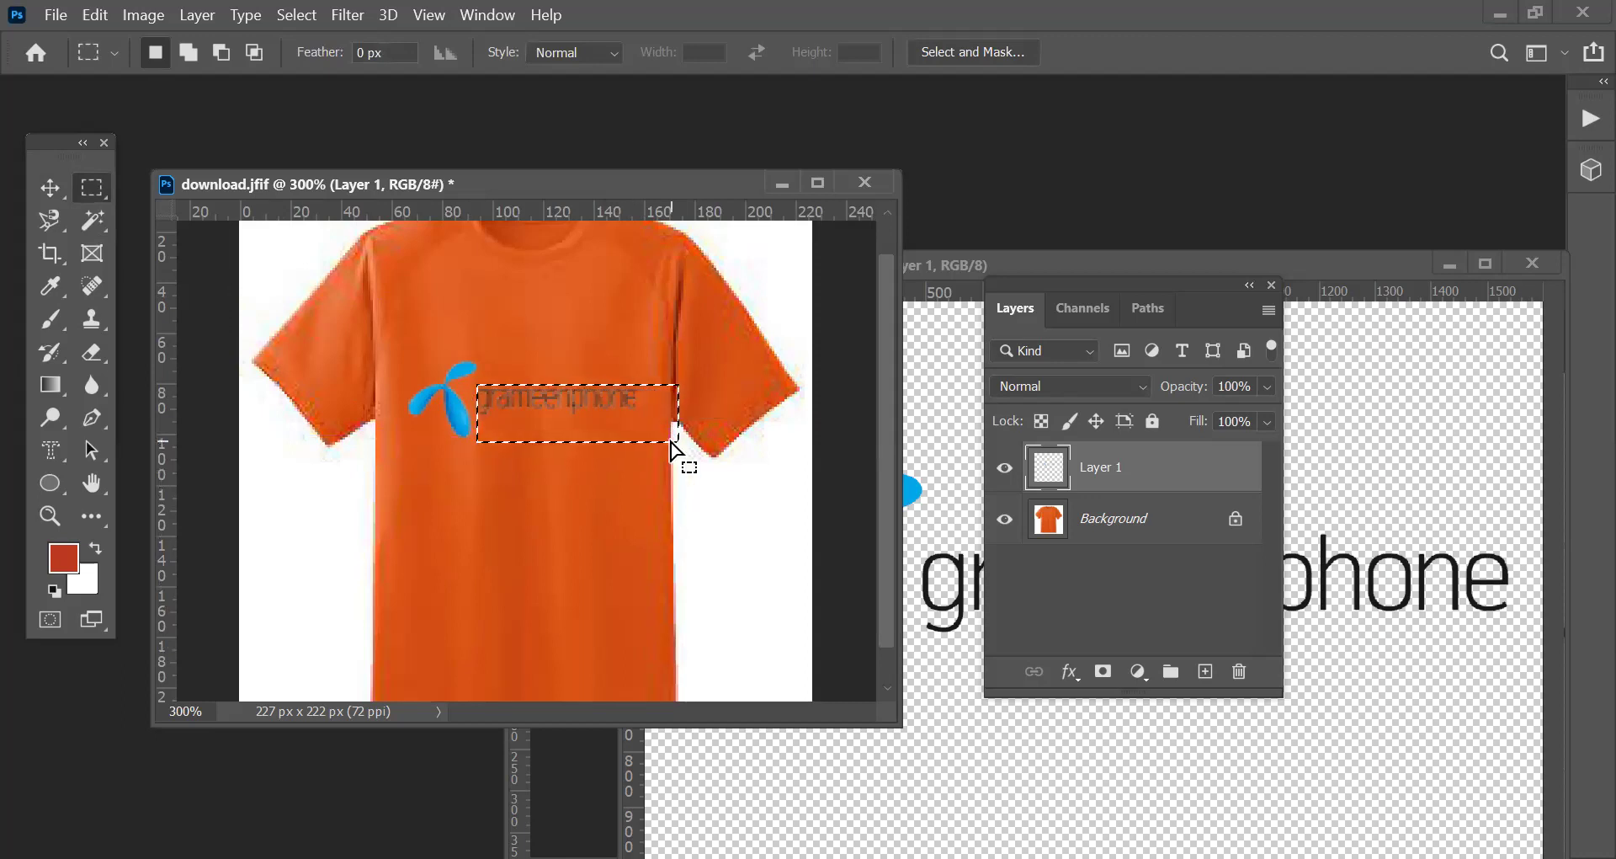
pyautogui.press('Up')
pyautogui.press('Up')
pyautogui.press('Up')
pyautogui.press('Up')
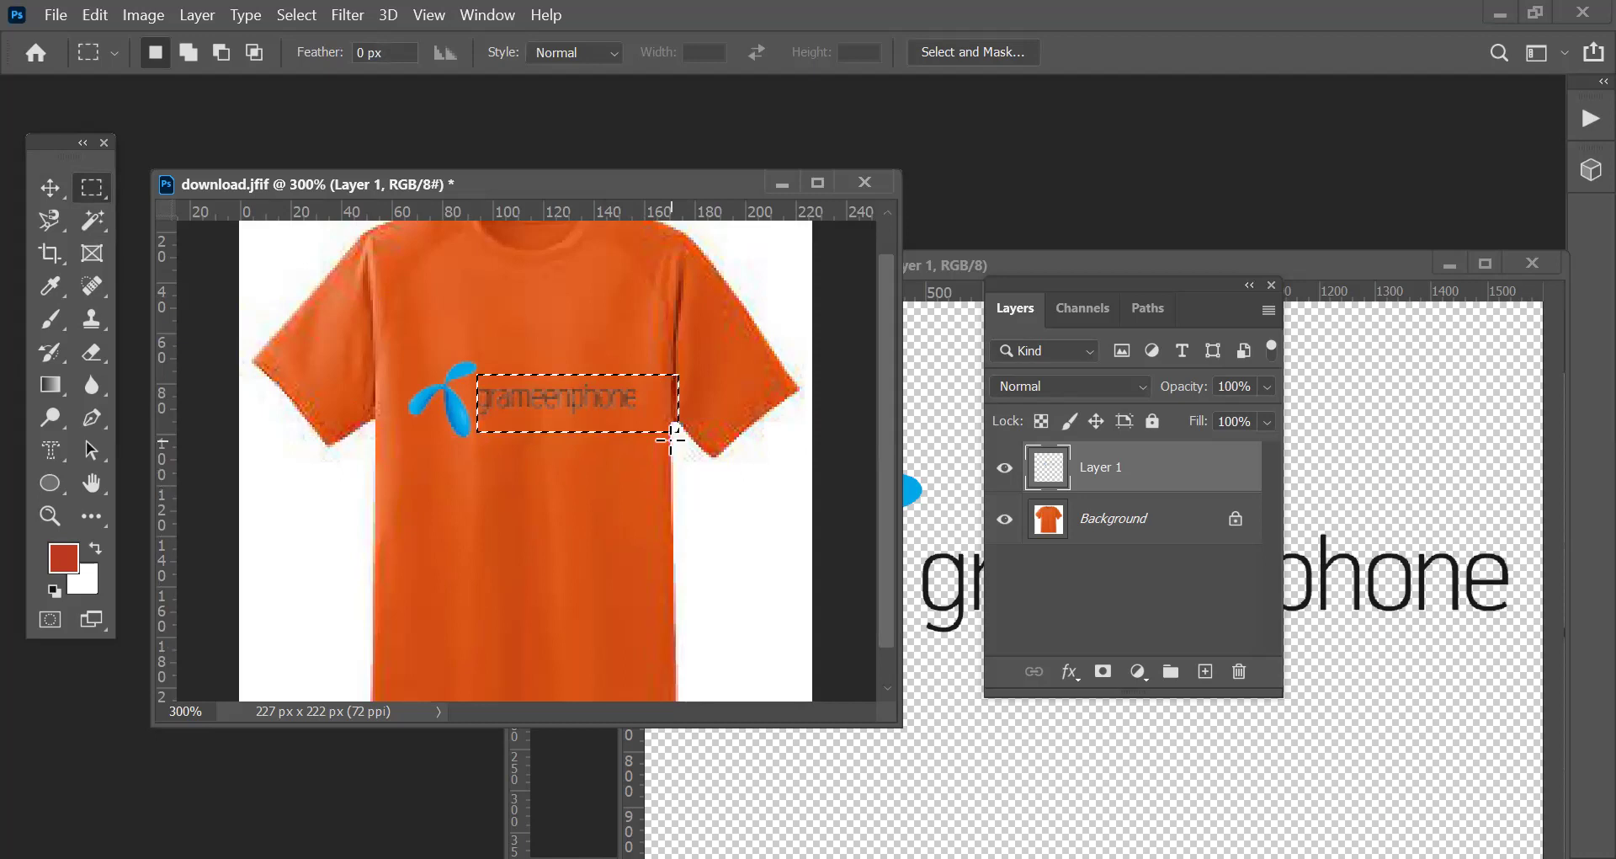
pyautogui.press('Delete')
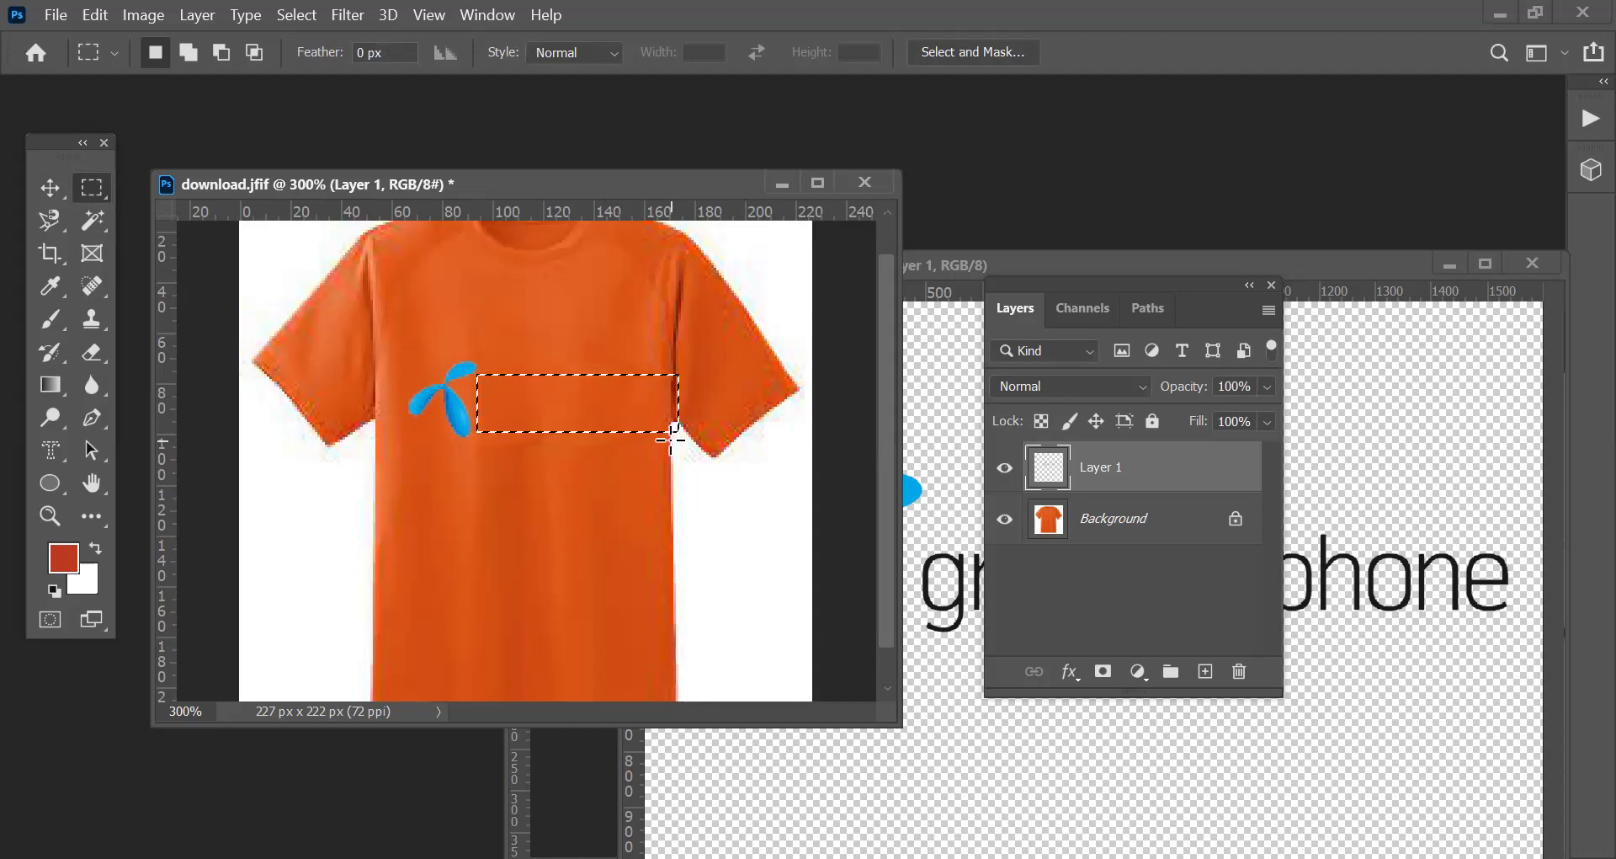
pyautogui.hotkey('ctrl', 'd')
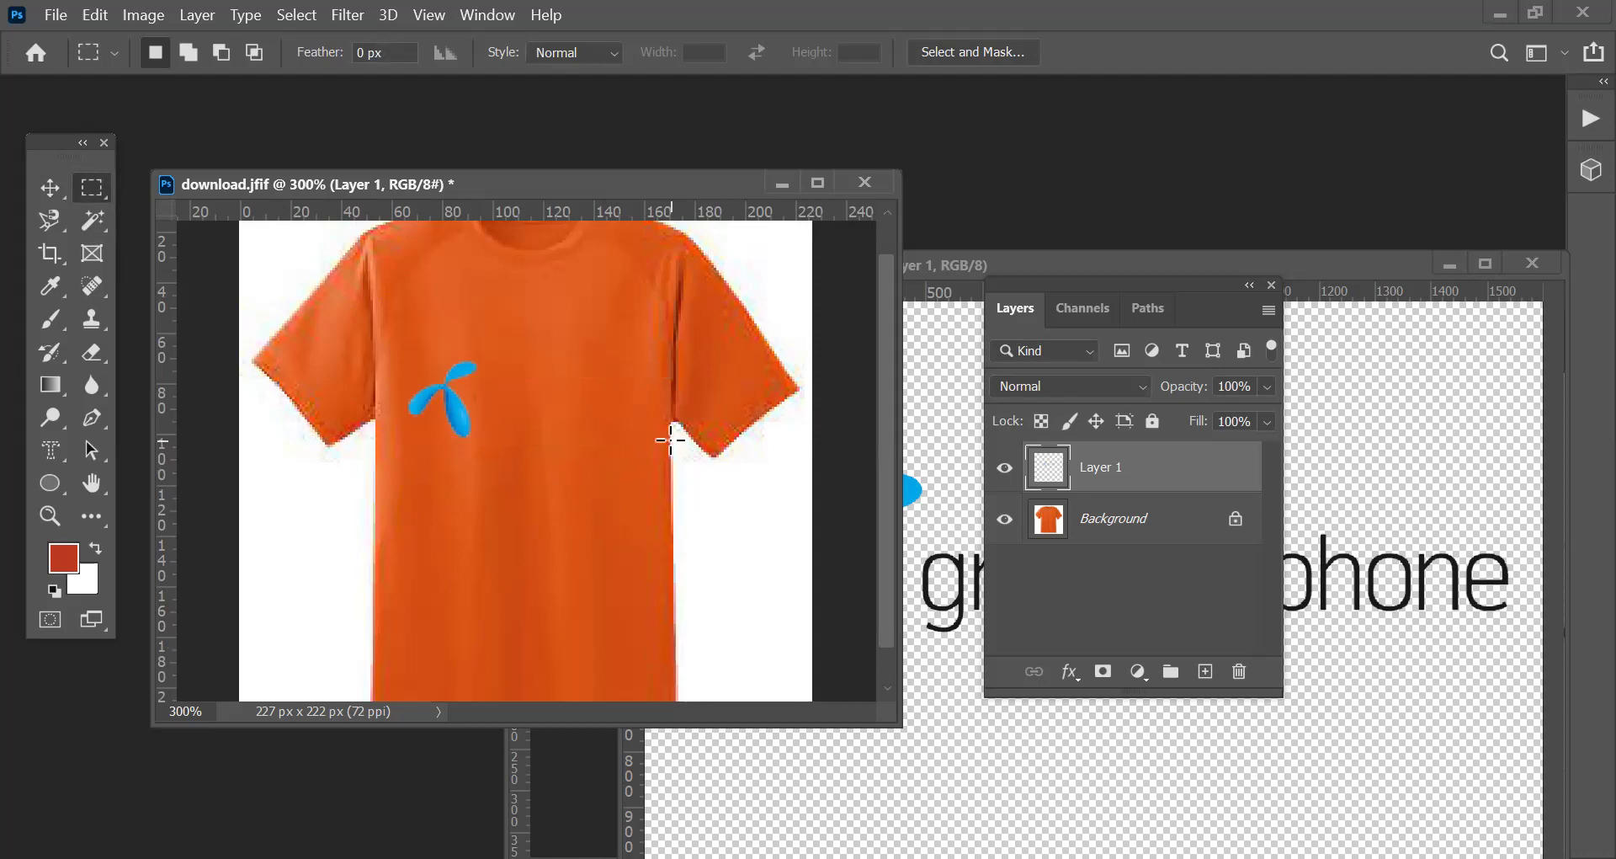
# Choose the Horizontal Type tool with a very light pinkish-white text colour.
pyautogui.click(62, 462)
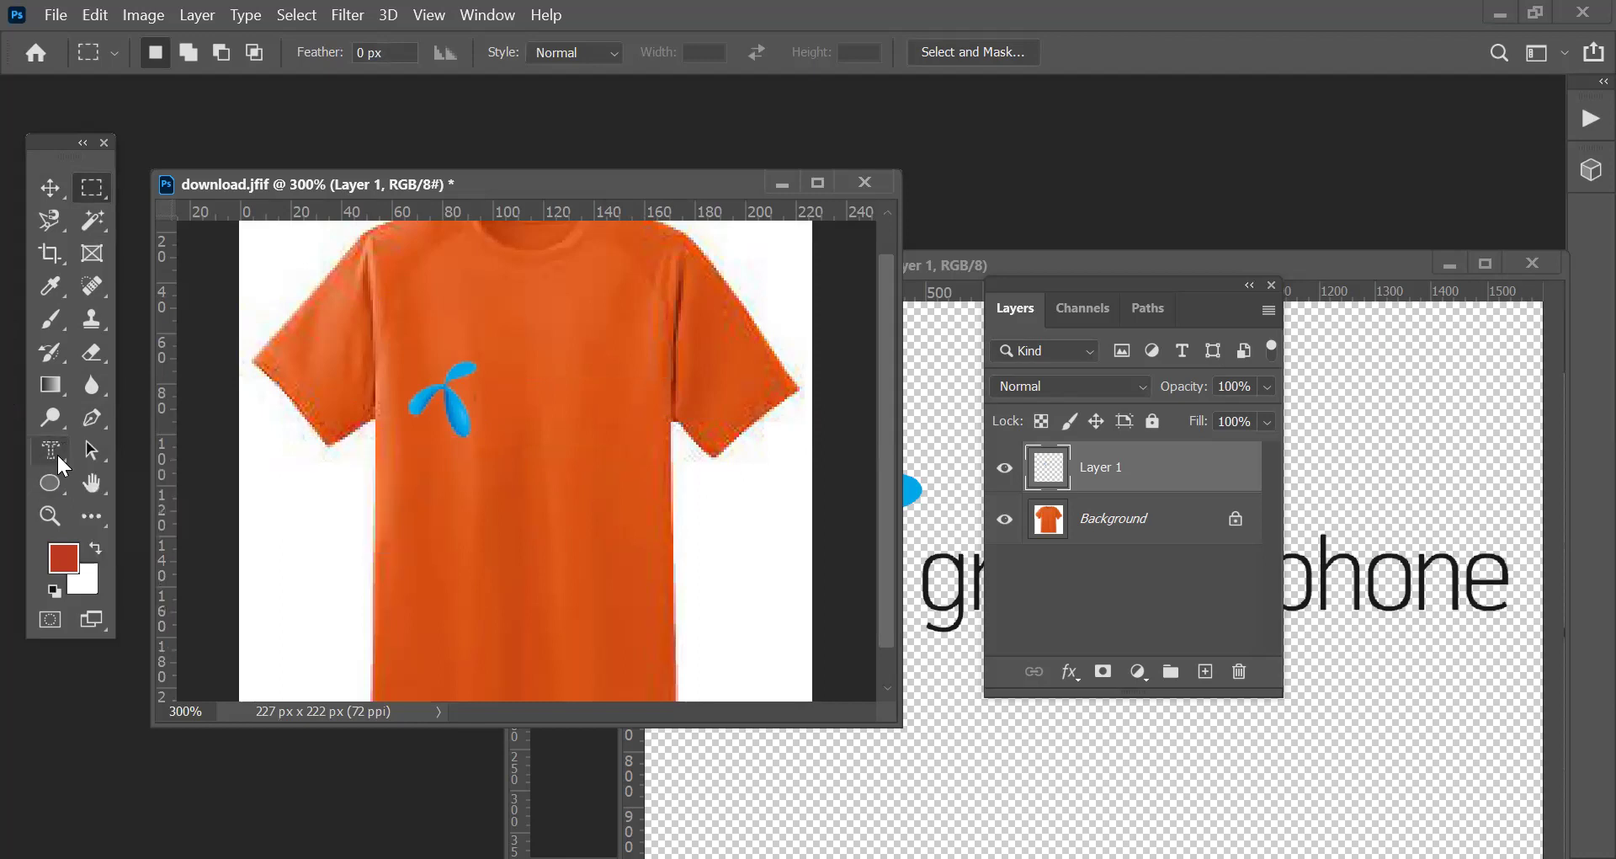
pyautogui.rightClick(58, 457)
pyautogui.click(138, 450)
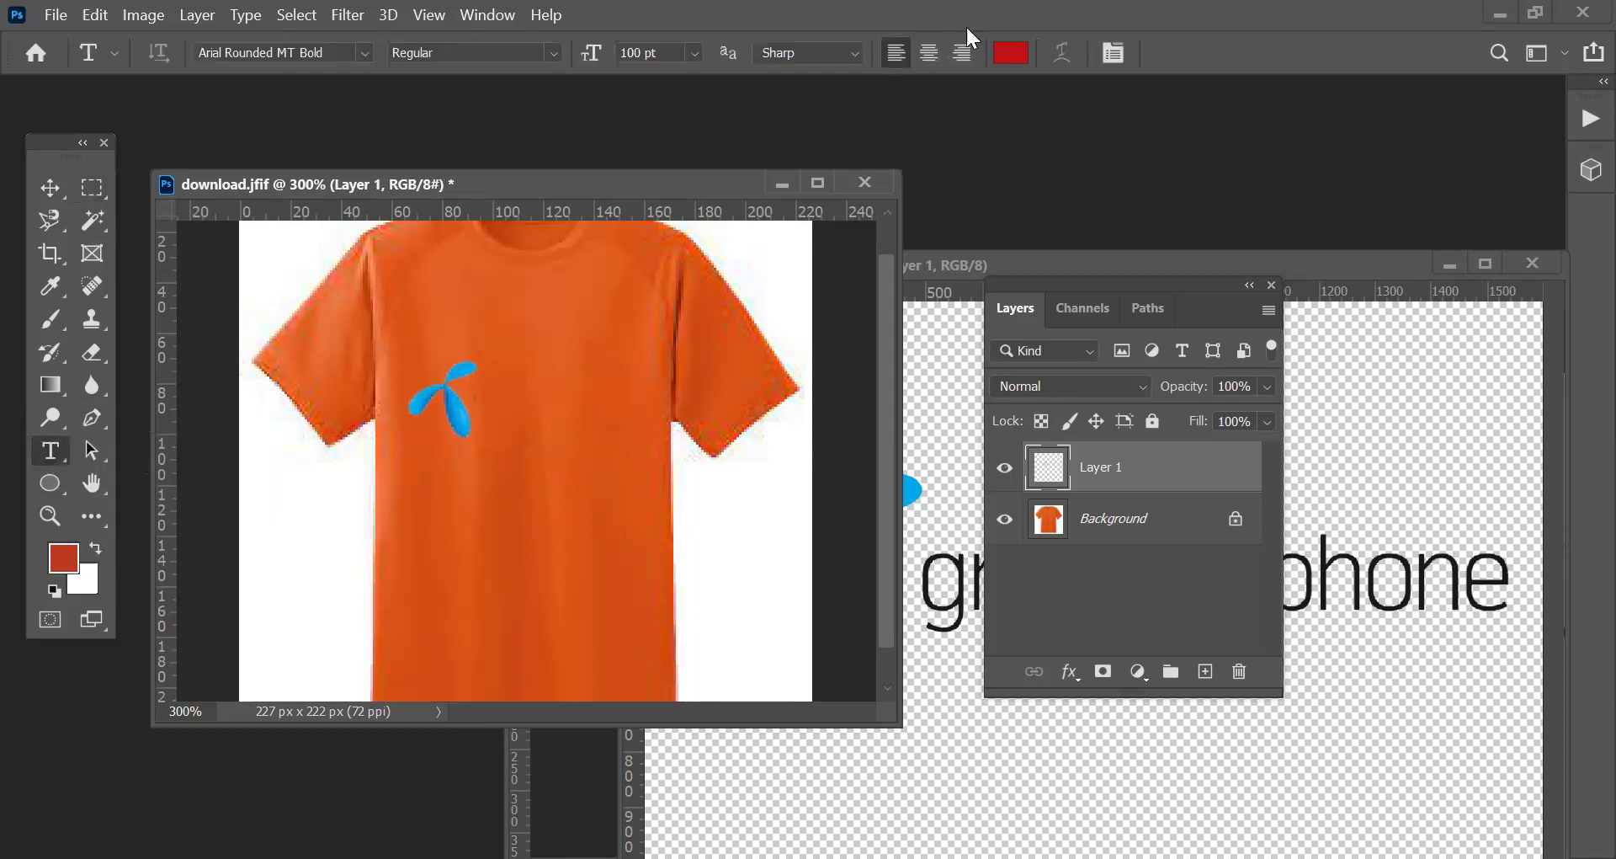
pyautogui.click(1011, 53)
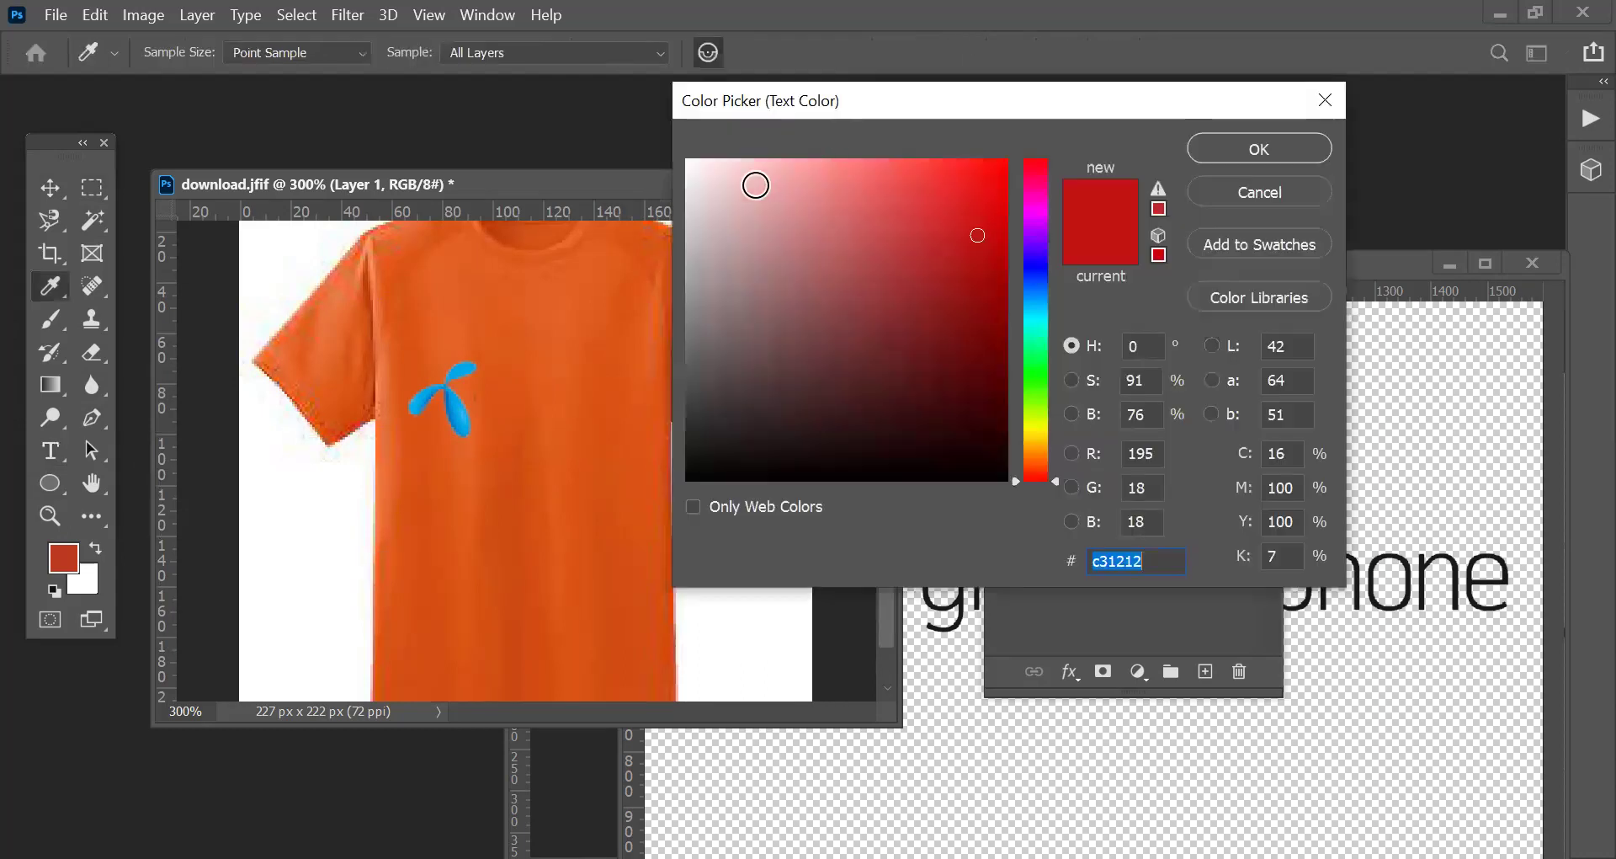
pyautogui.click(702, 179)
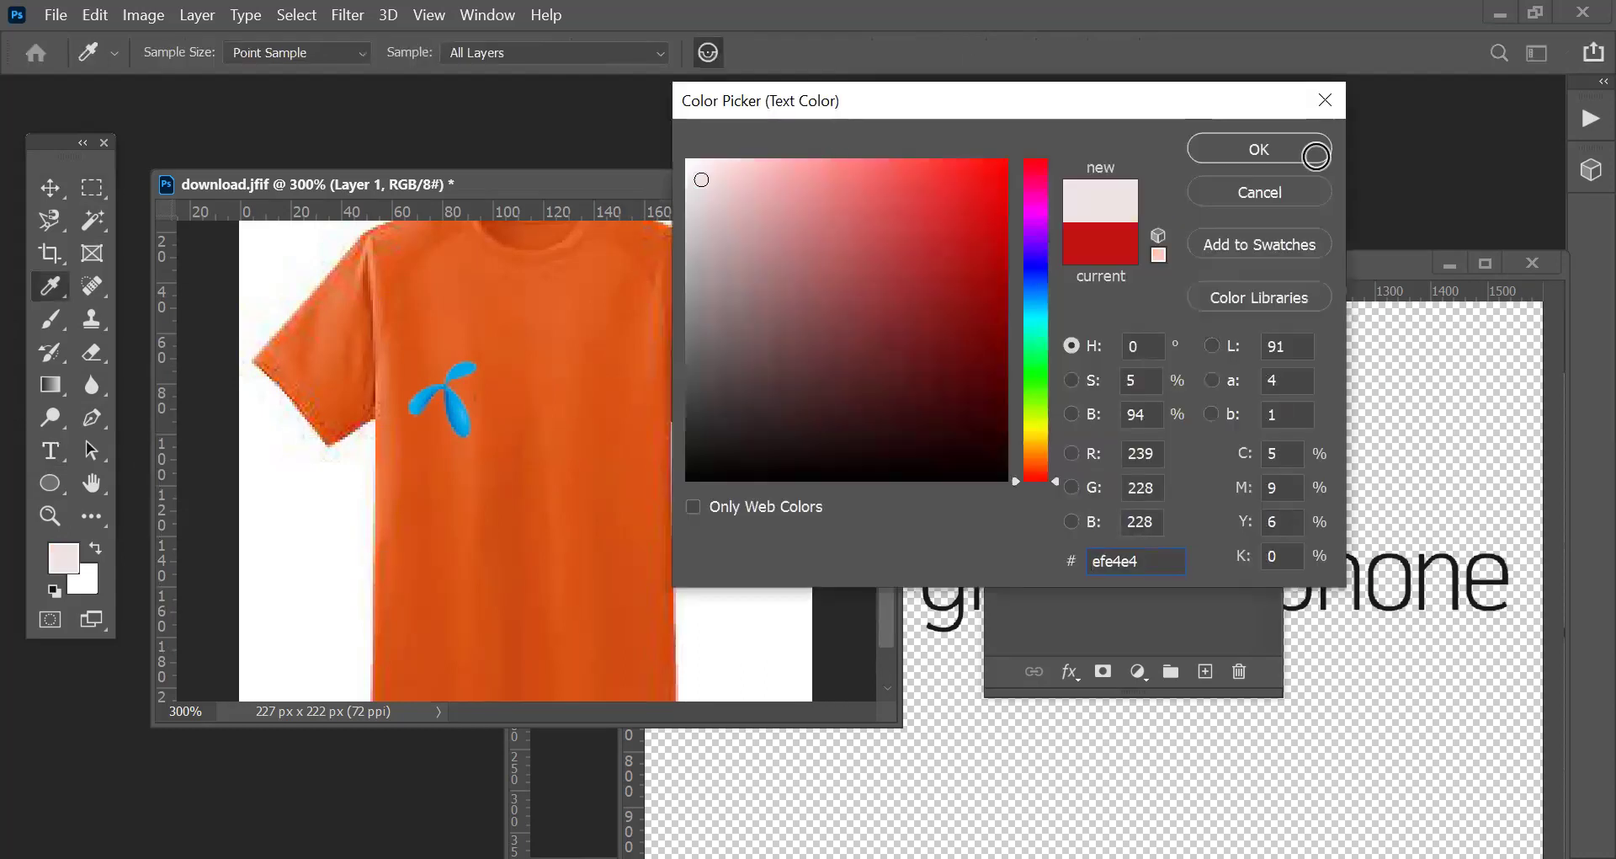
pyautogui.click(1316, 156)
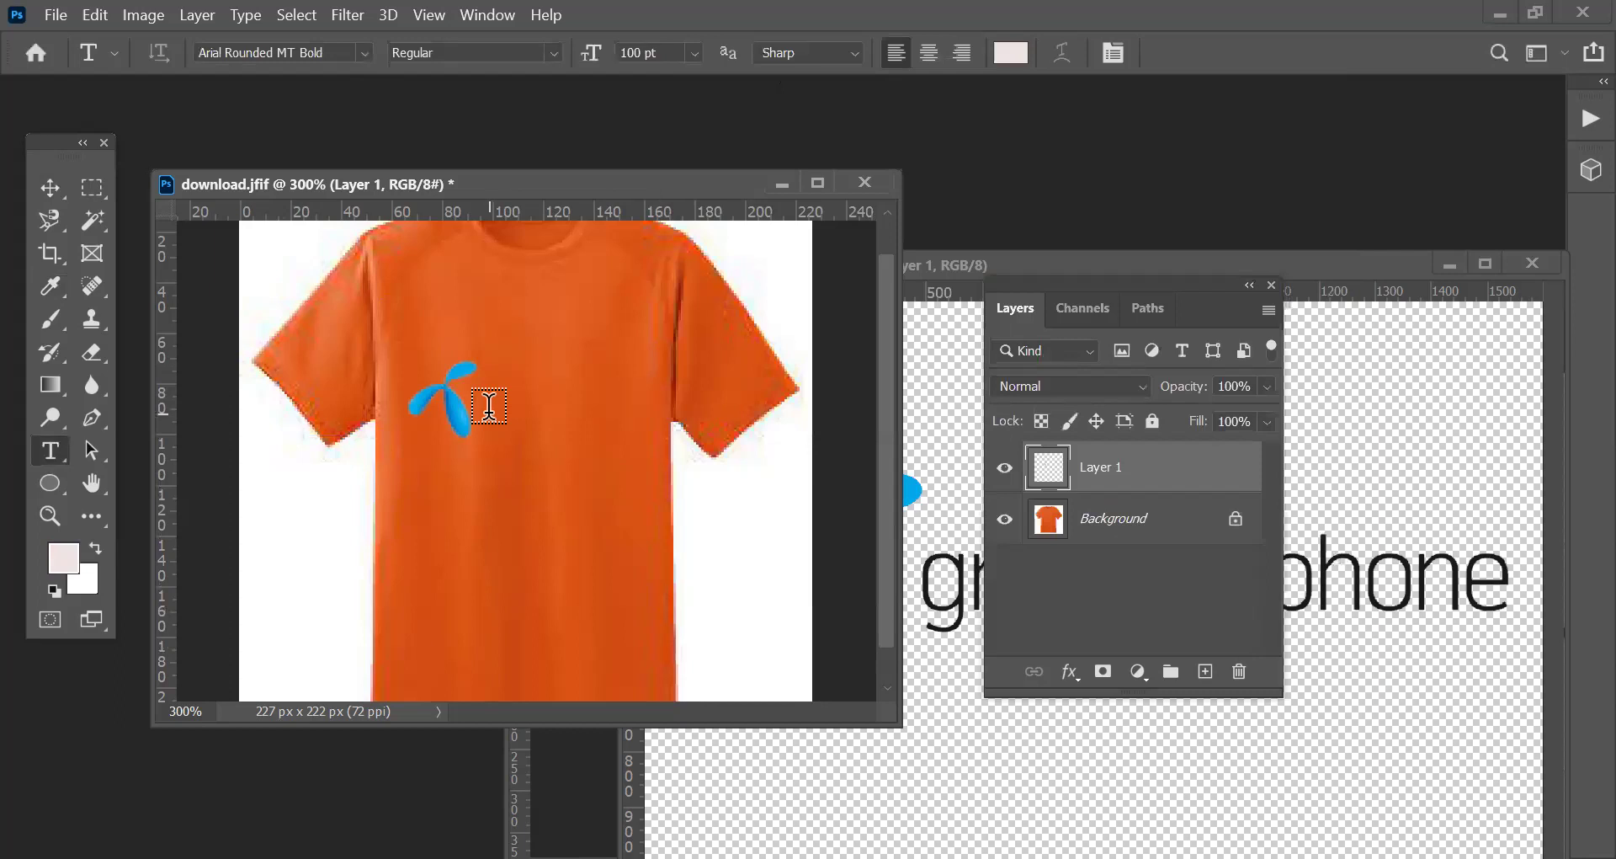
# Type 'grameenphone' at 12 pt beside the blue icon and commit it.
pyautogui.click(489, 407)
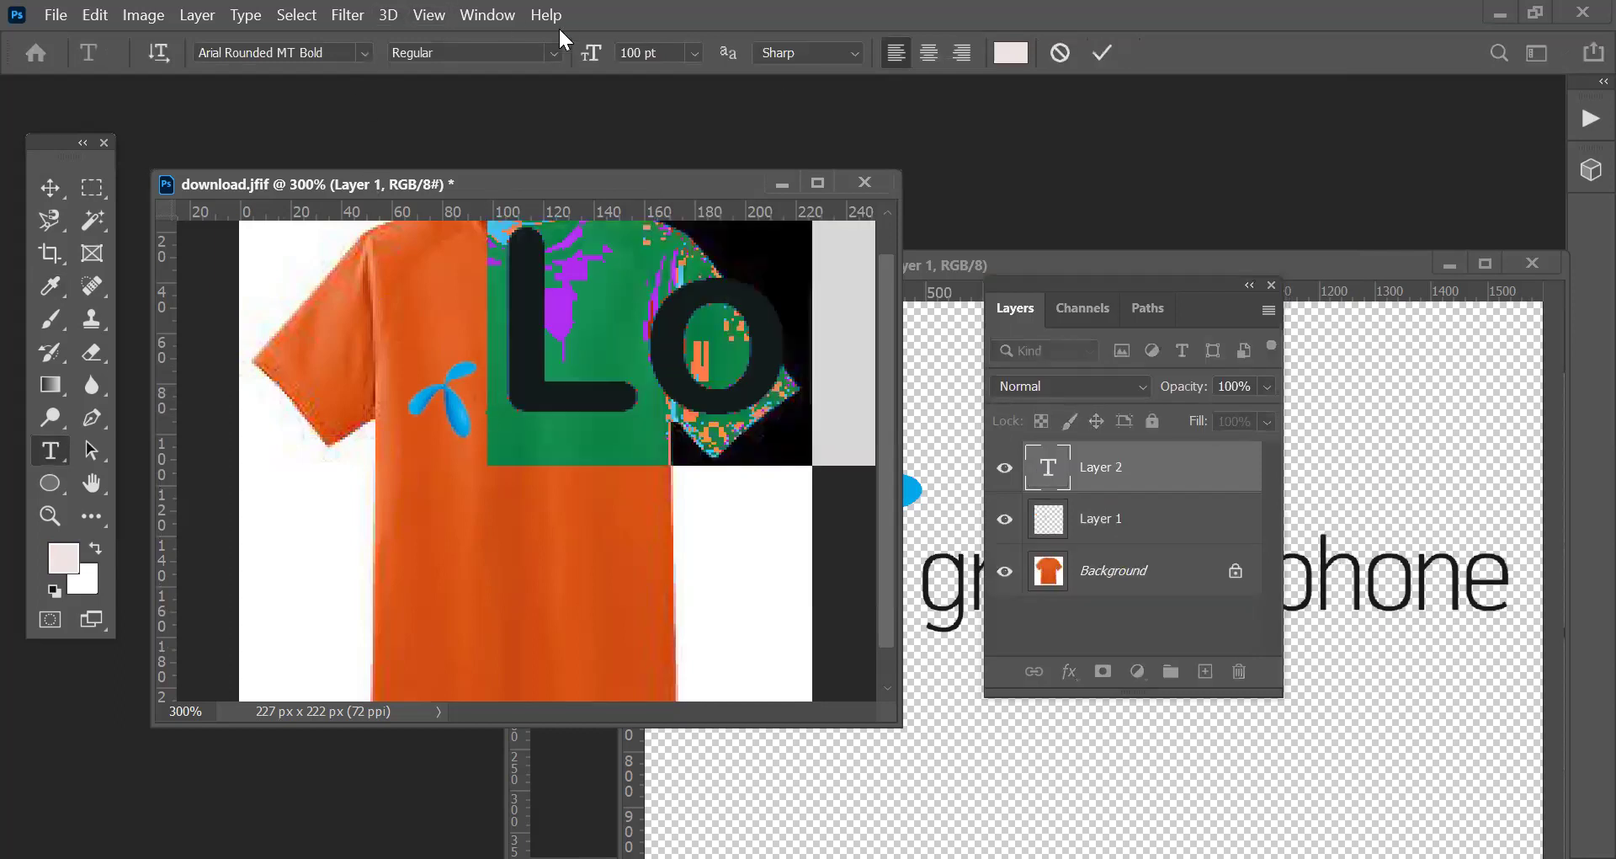
pyautogui.click(695, 52)
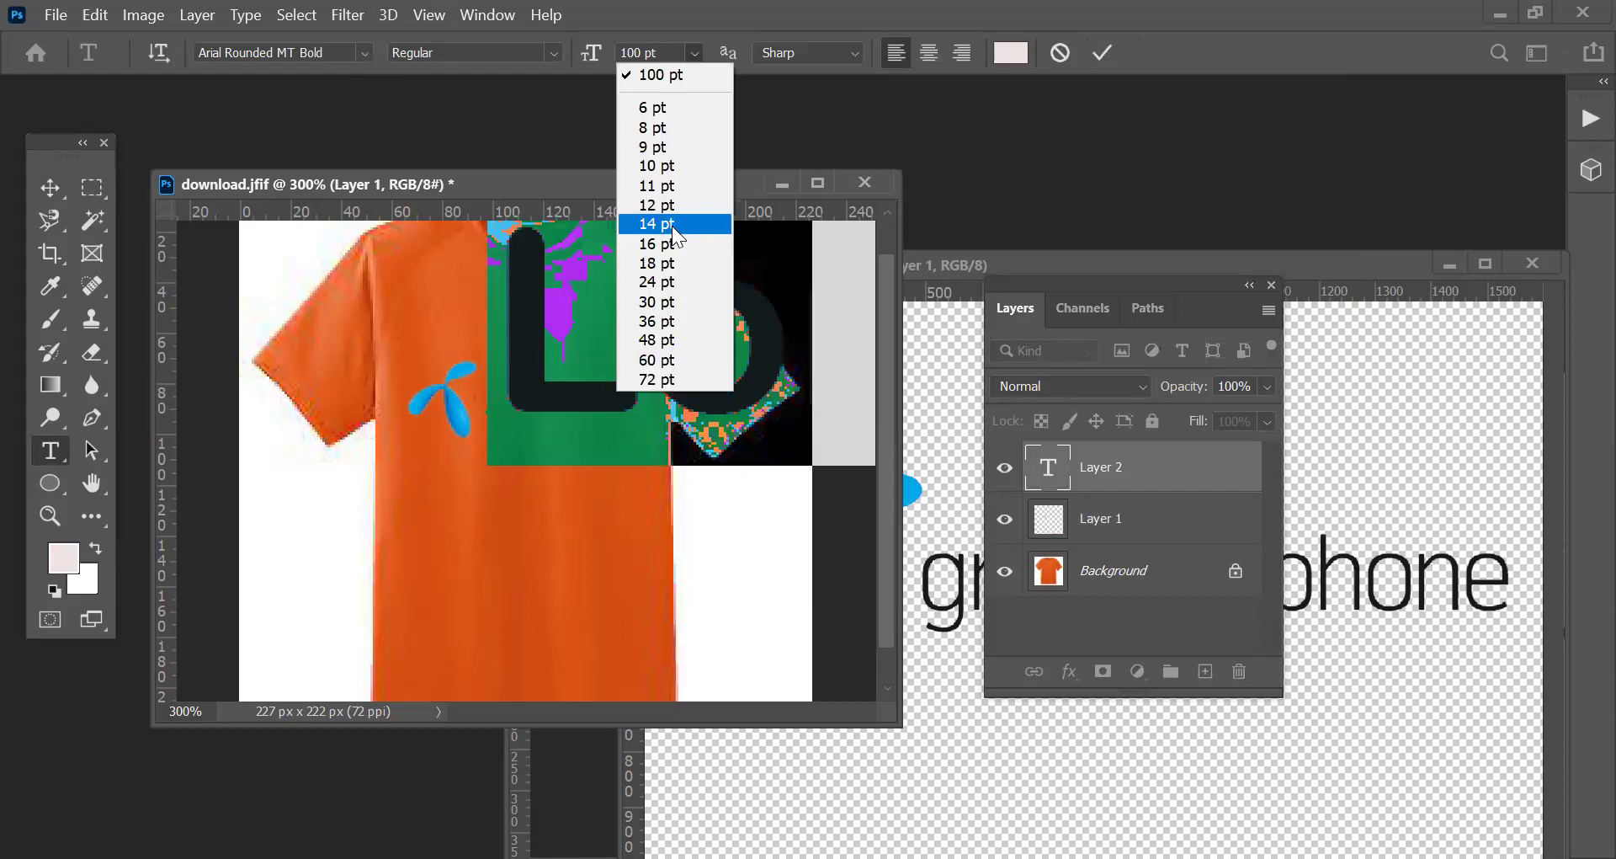
pyautogui.click(672, 225)
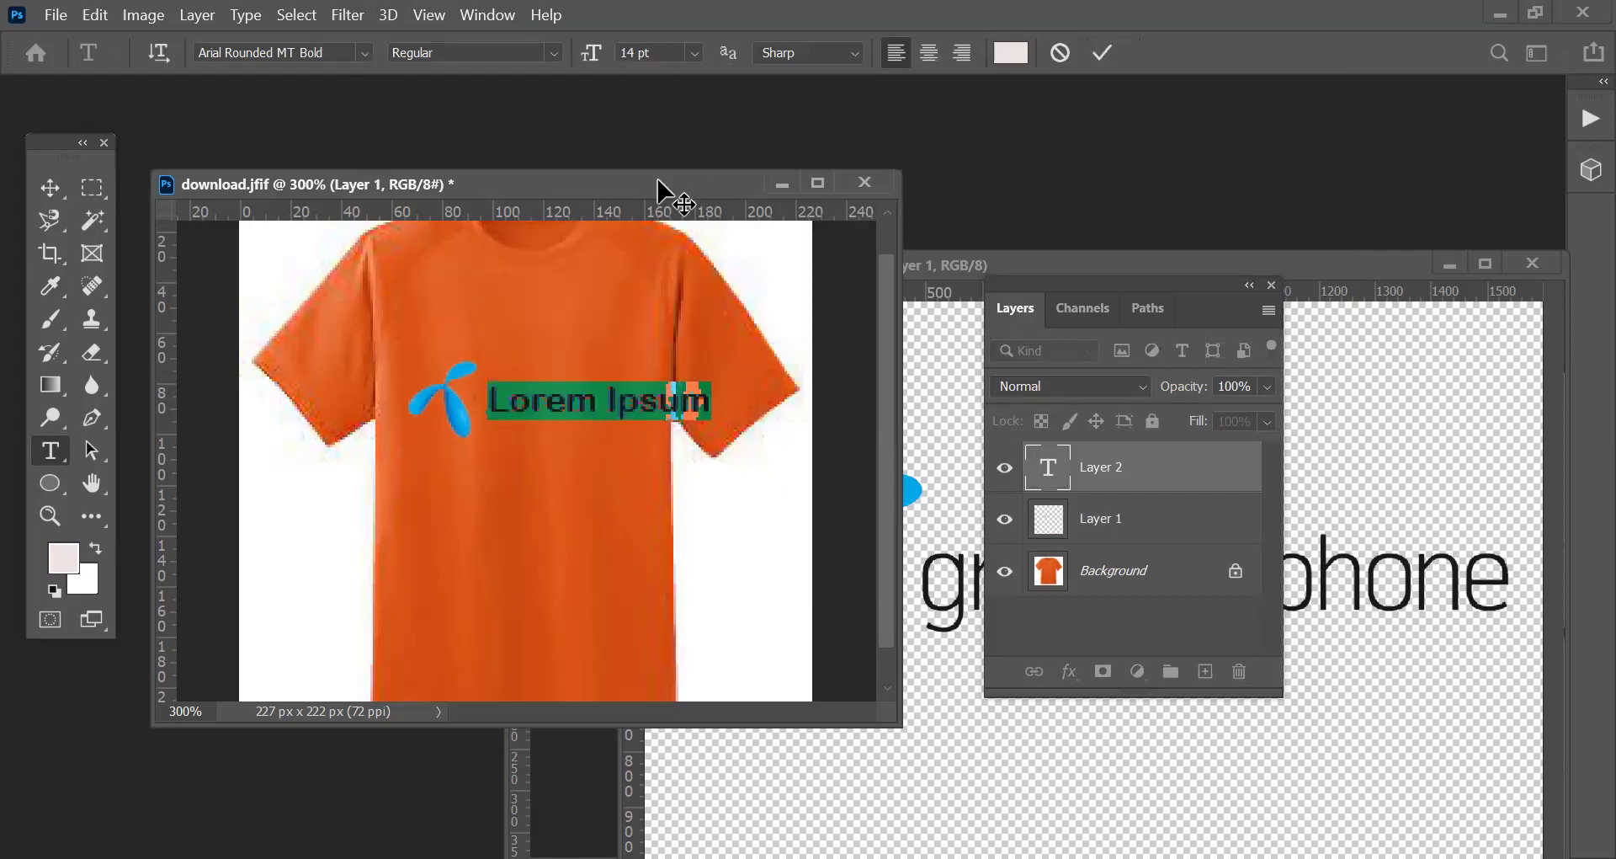
pyautogui.click(694, 53)
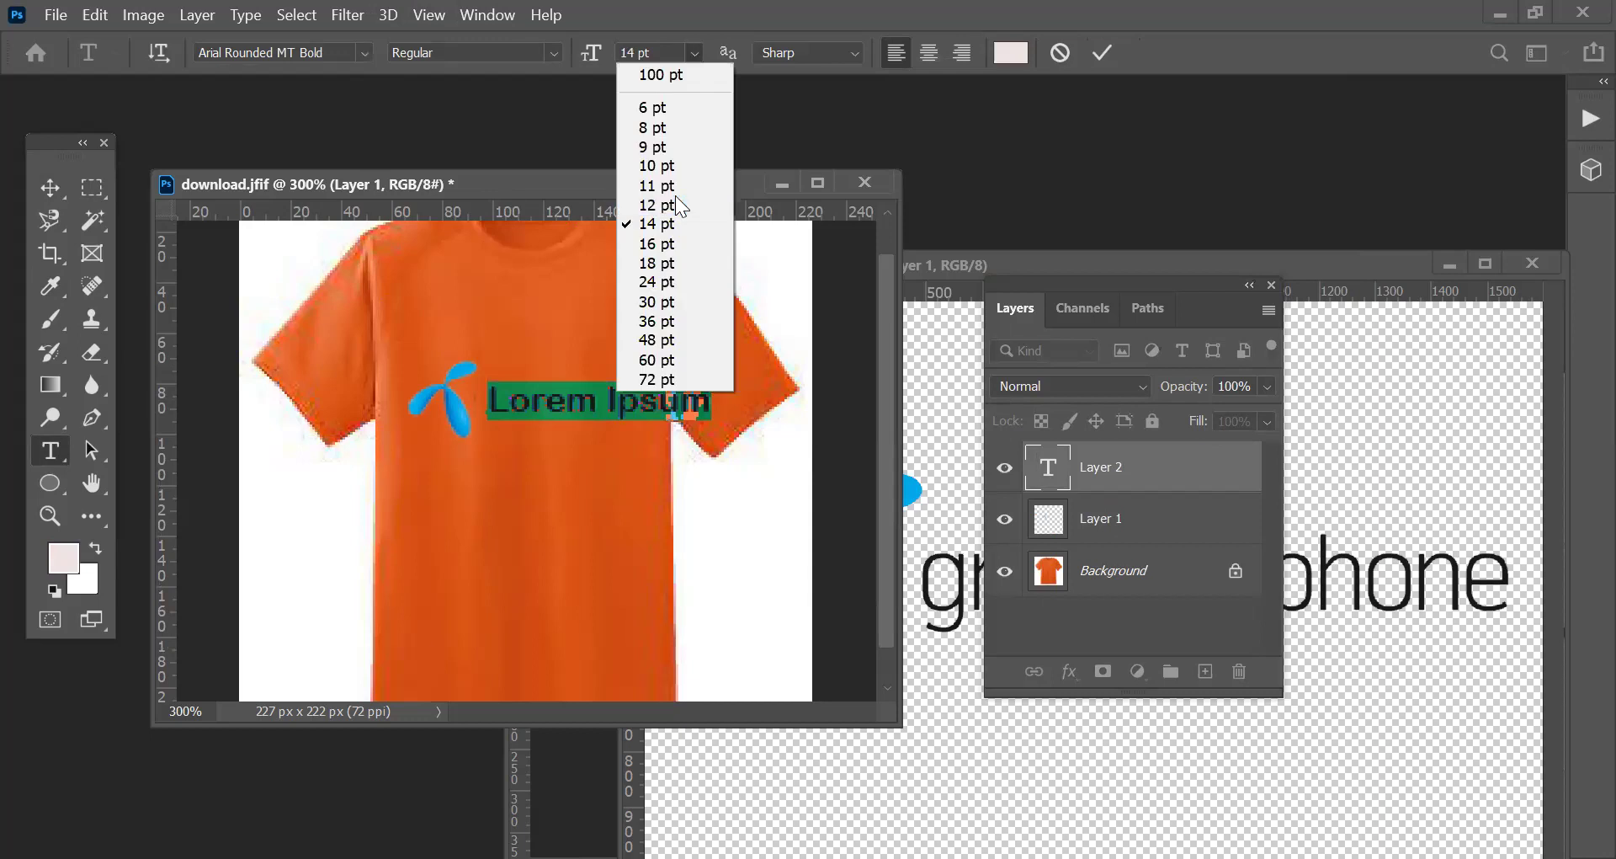
pyautogui.click(679, 205)
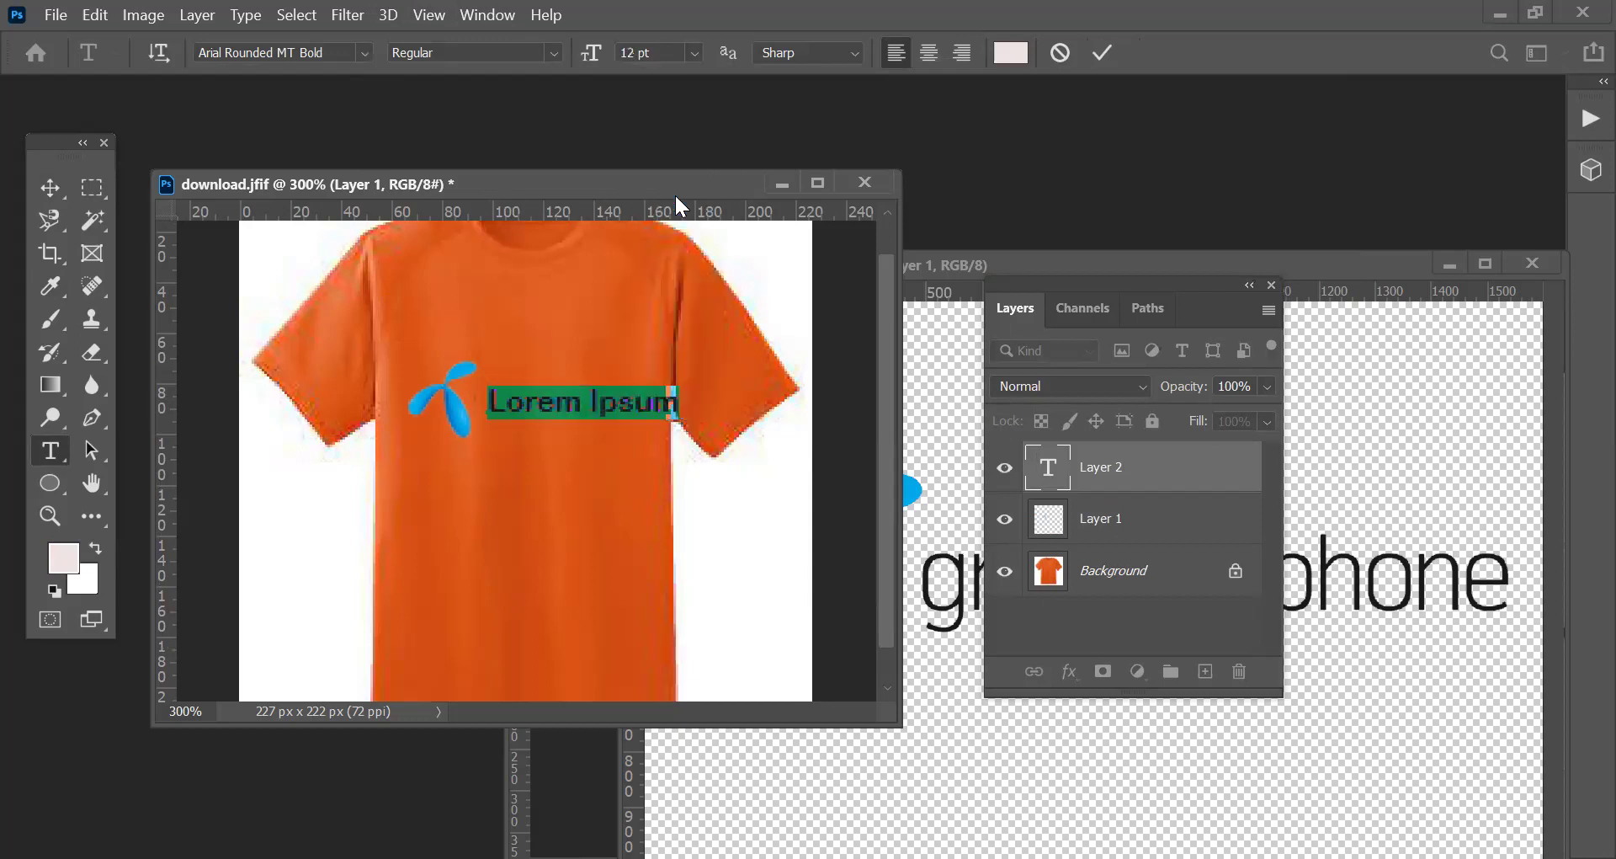
pyautogui.write('grame')
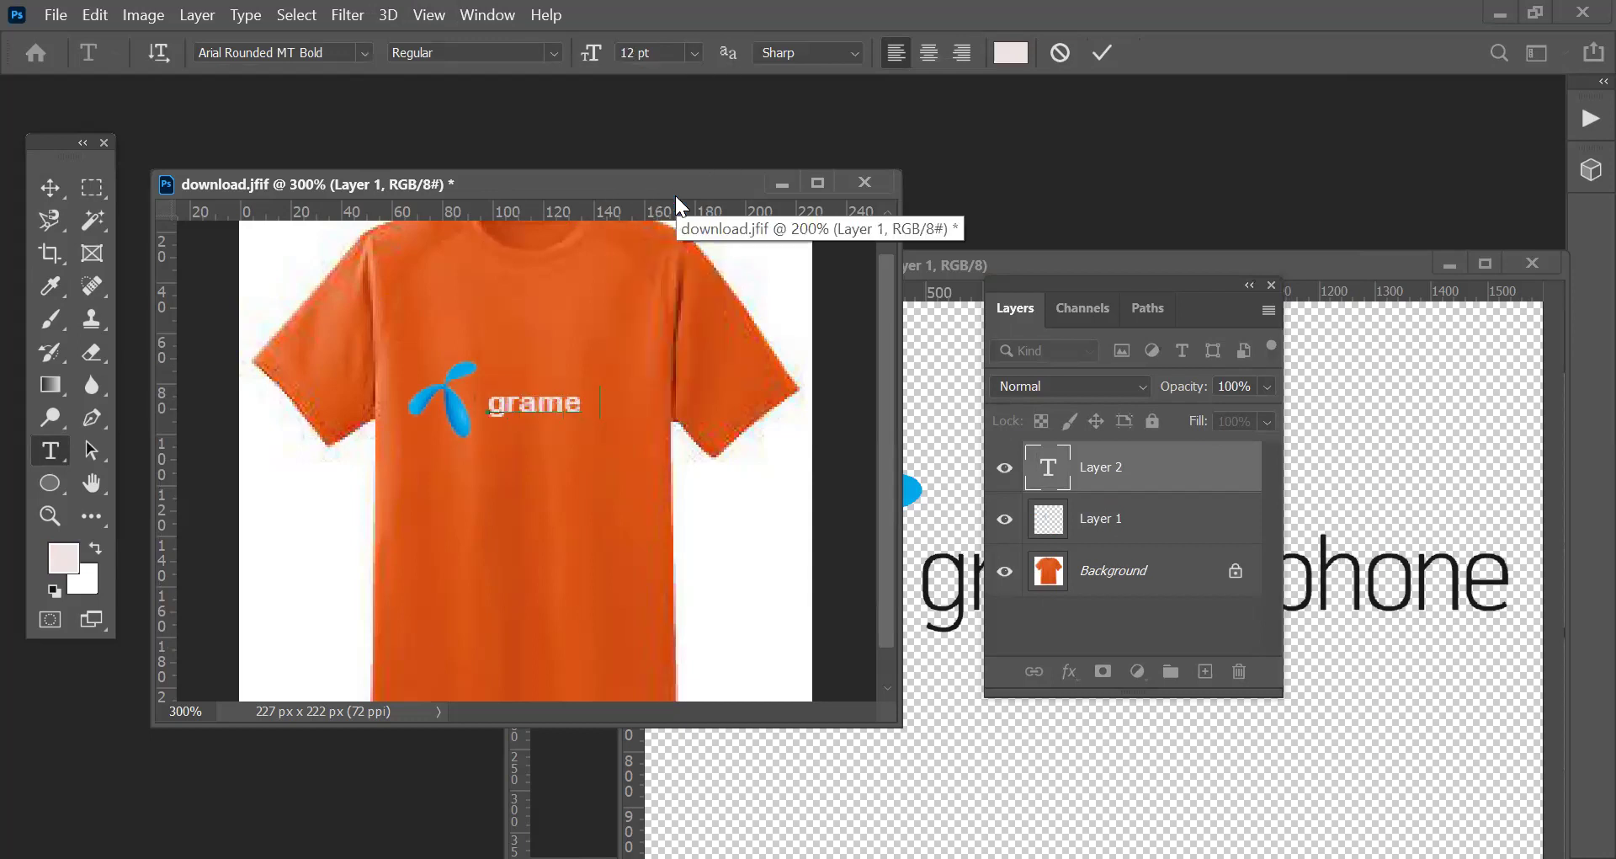
pyautogui.write('enphone')
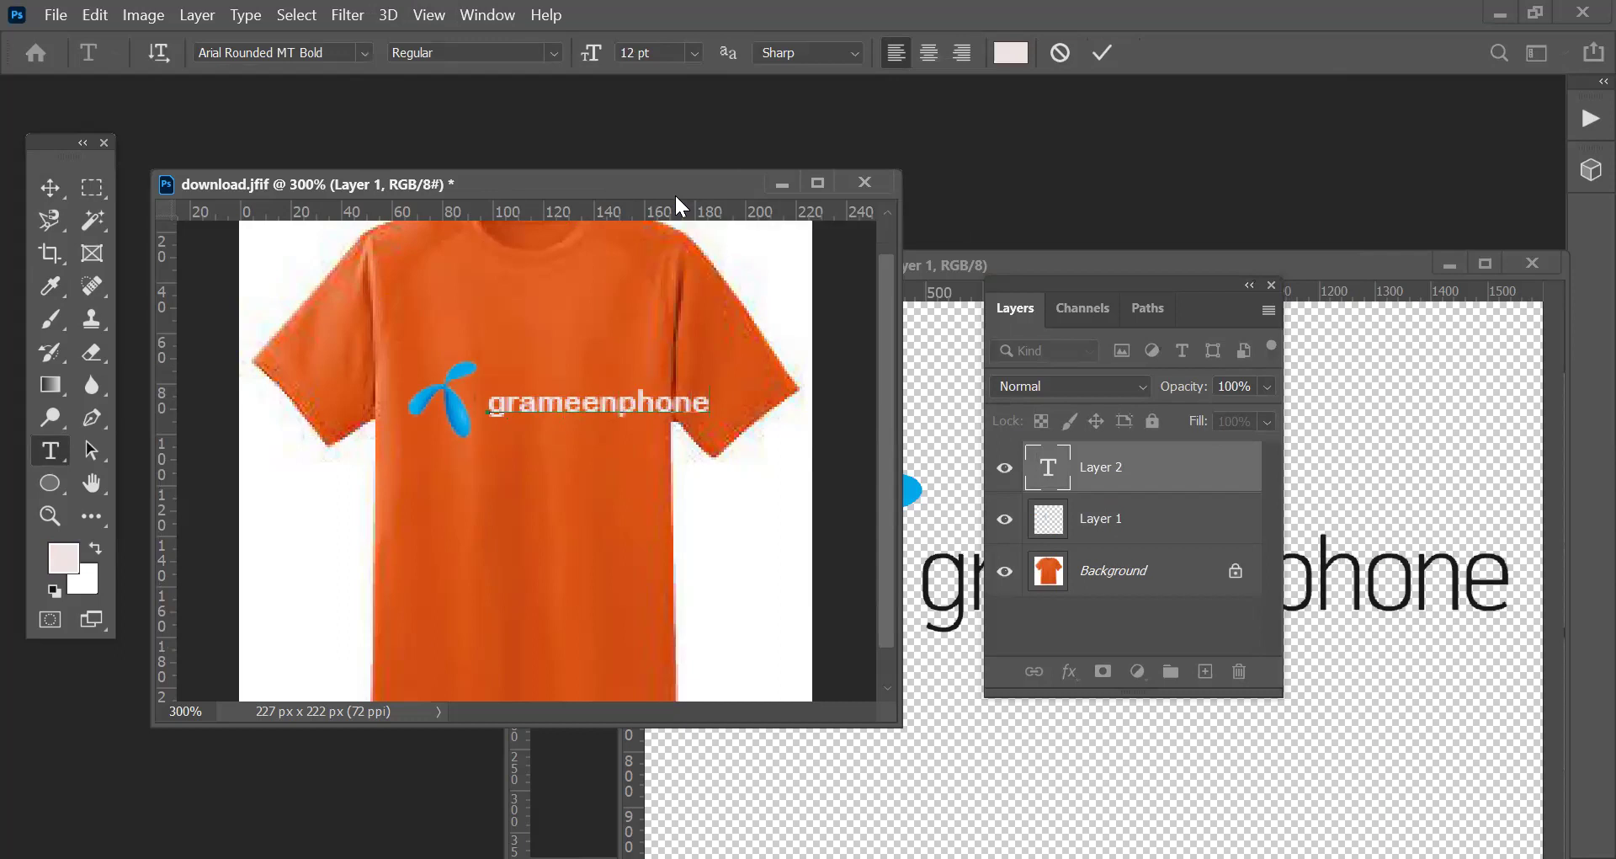
pyautogui.click(50, 188)
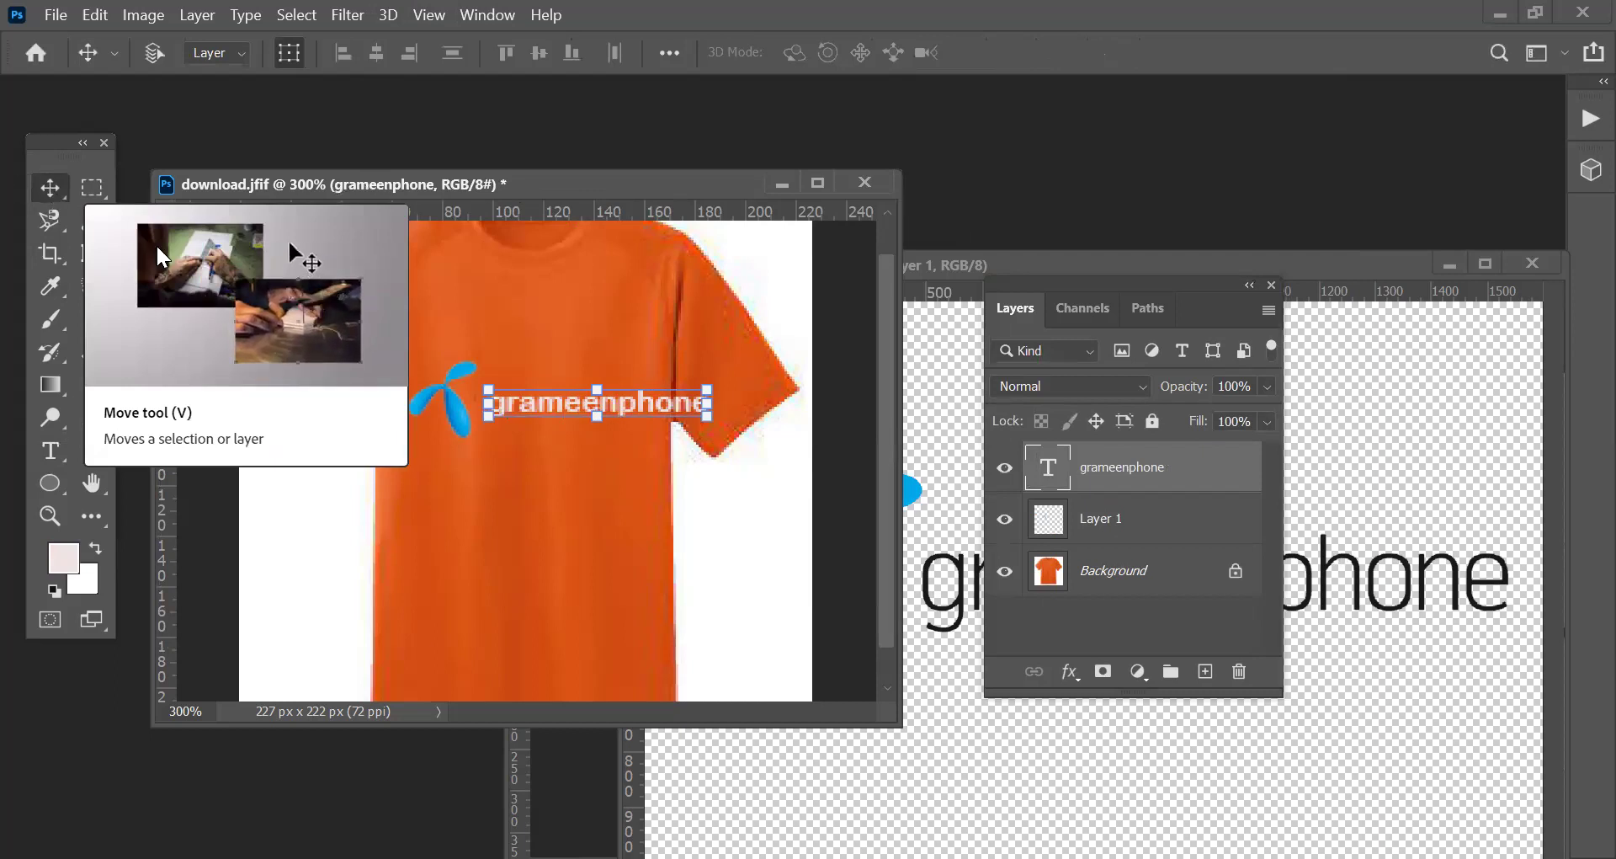
# Squeeze the grameenphone text narrower, move it beside the icon, and select Layer 1.
pyautogui.click(712, 407)
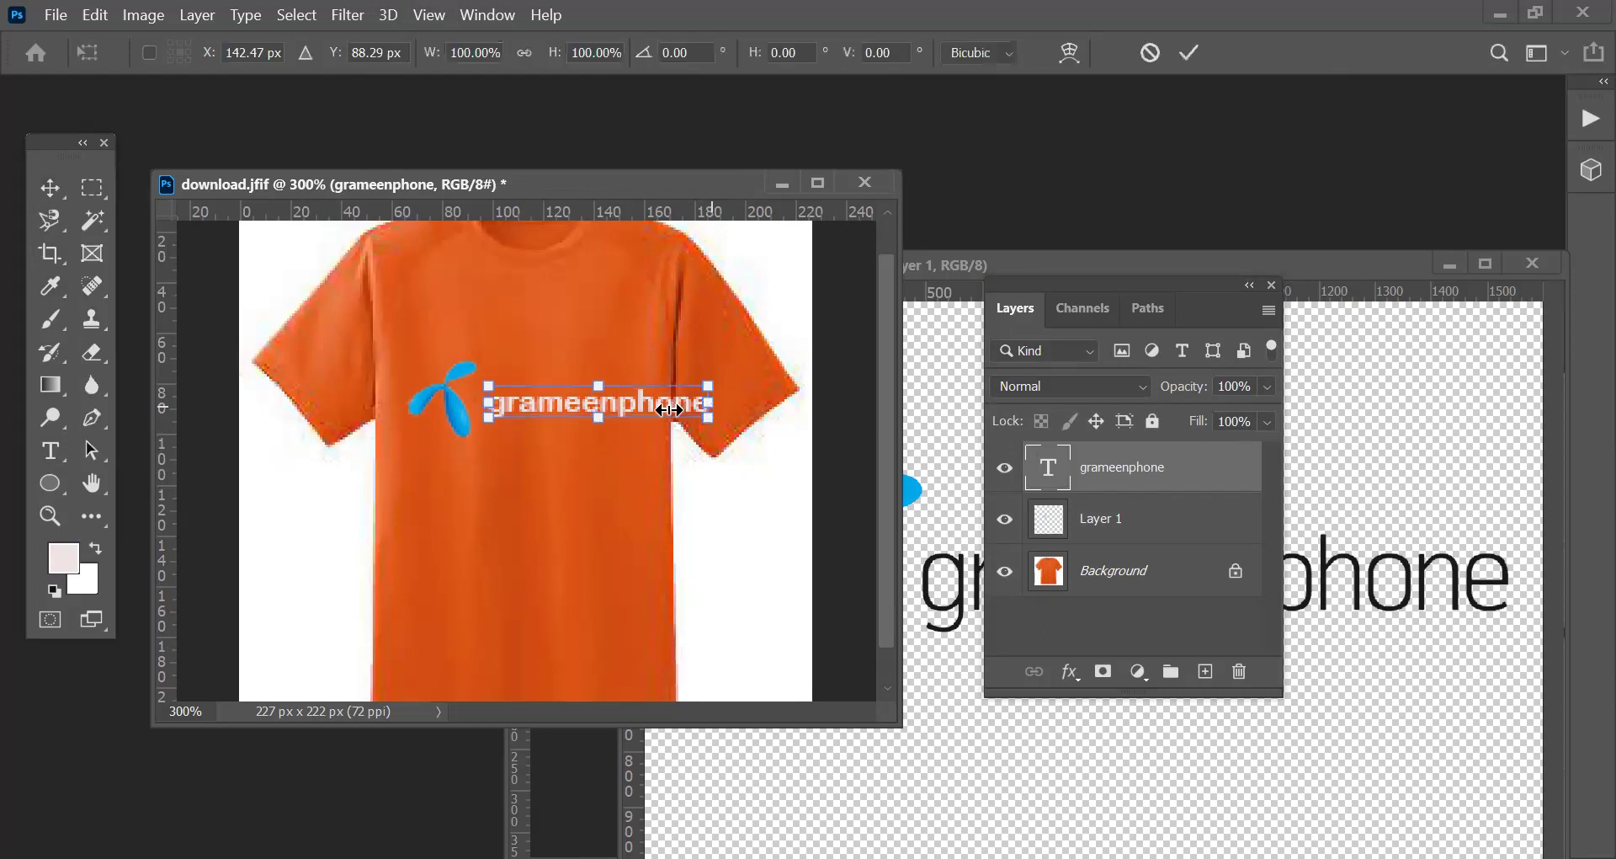
pyautogui.moveTo(709, 407); pyautogui.dragTo(655, 406)
pyautogui.press('Return')
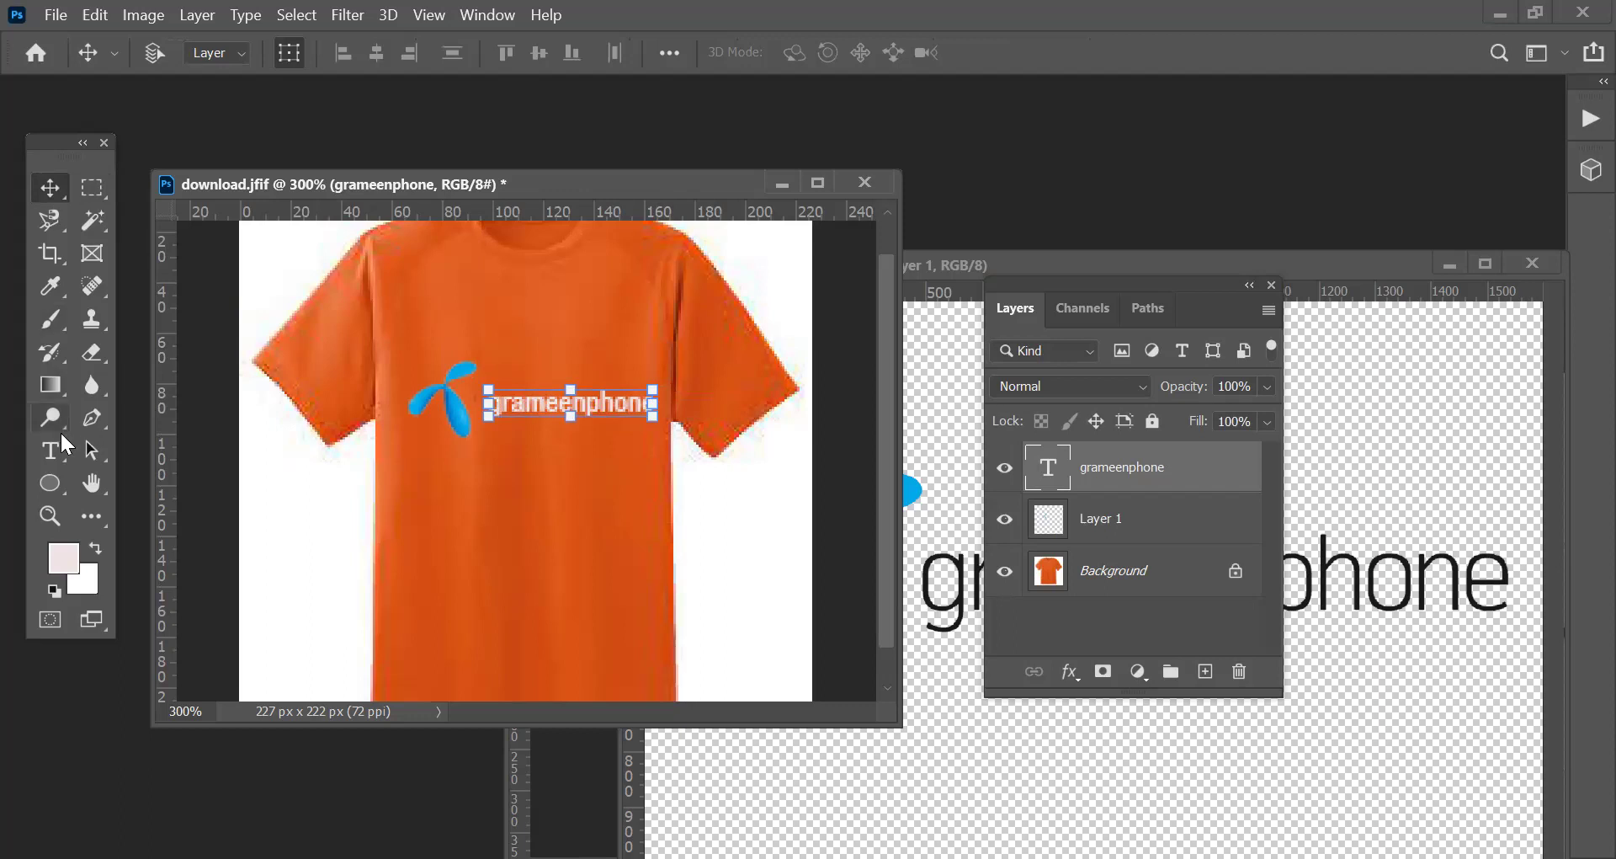
pyautogui.click(51, 450)
pyautogui.click(50, 187)
pyautogui.moveTo(580, 404); pyautogui.dragTo(558, 404)
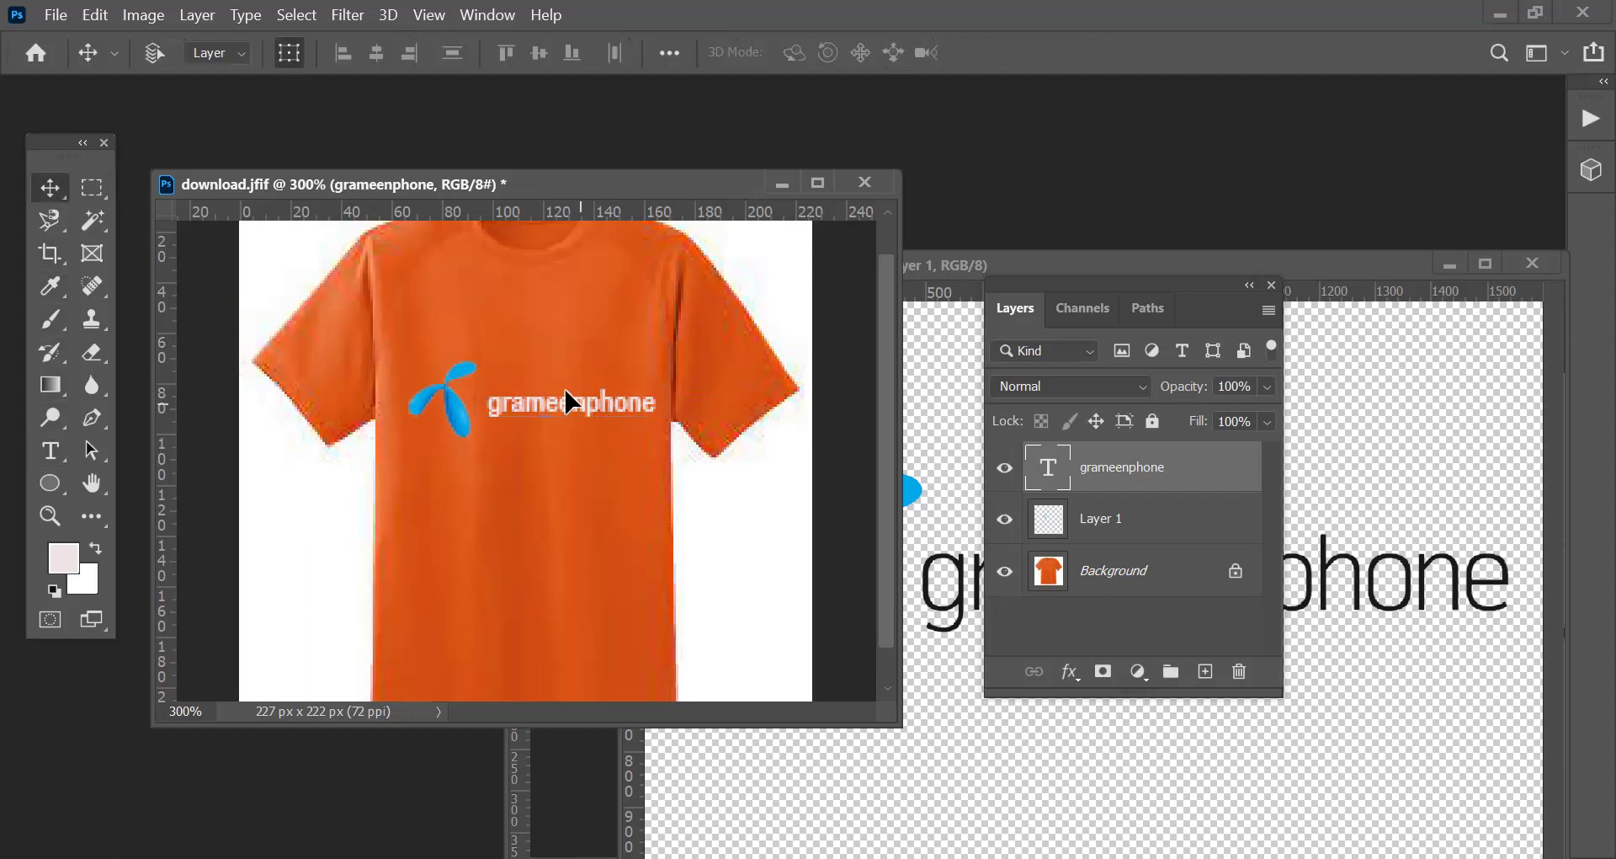
pyautogui.click(1173, 522)
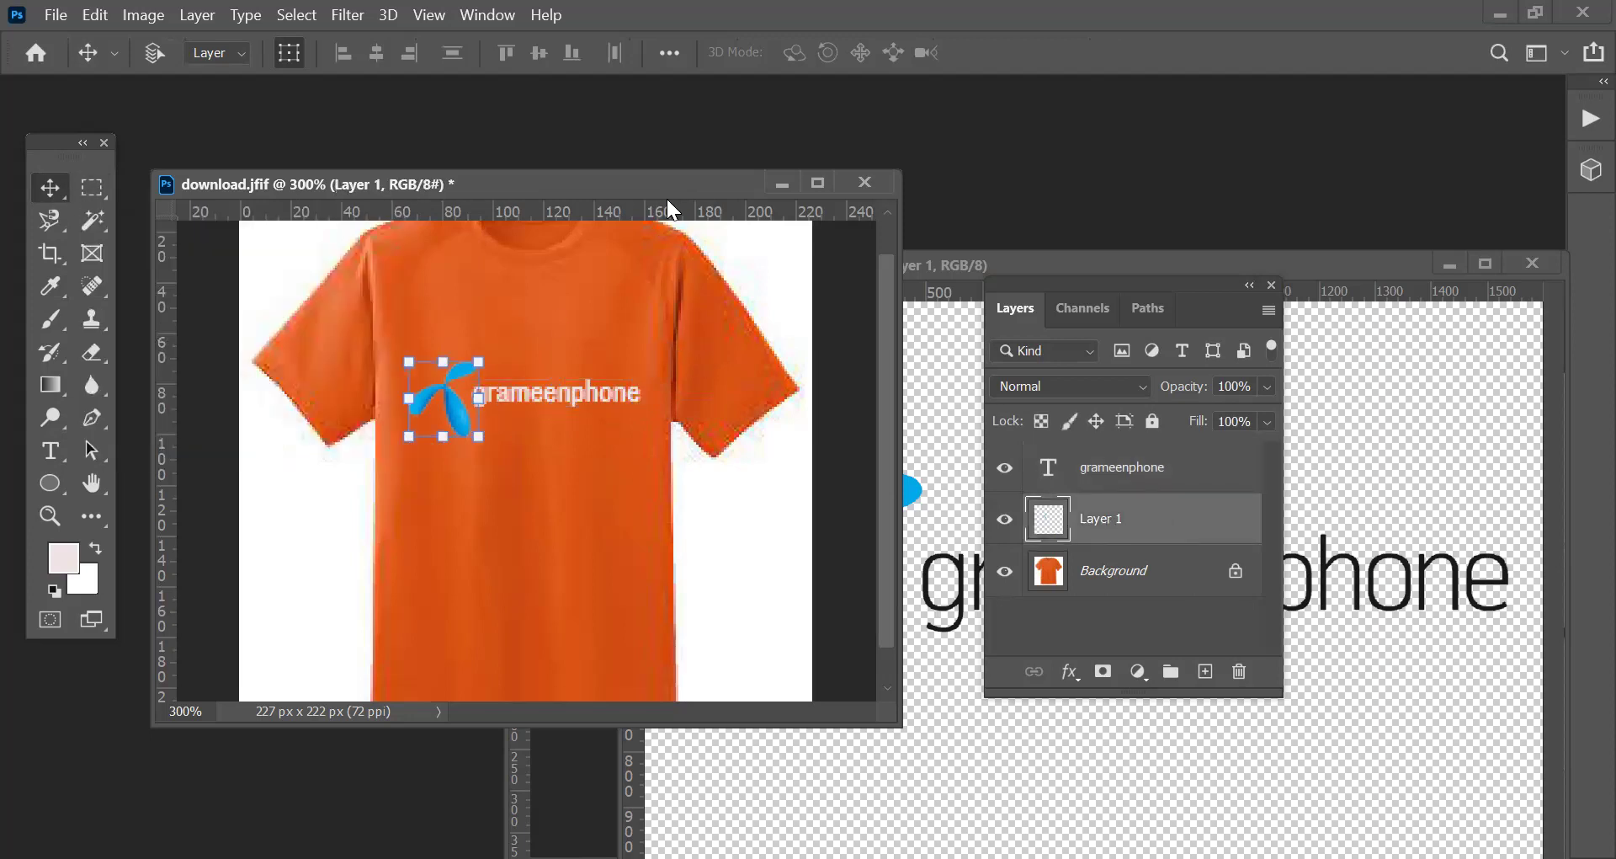
# Close Grameenphone-Logo.png, enlarge the white T-shirt window, and bring in download.png.
pyautogui.click(930, 773)
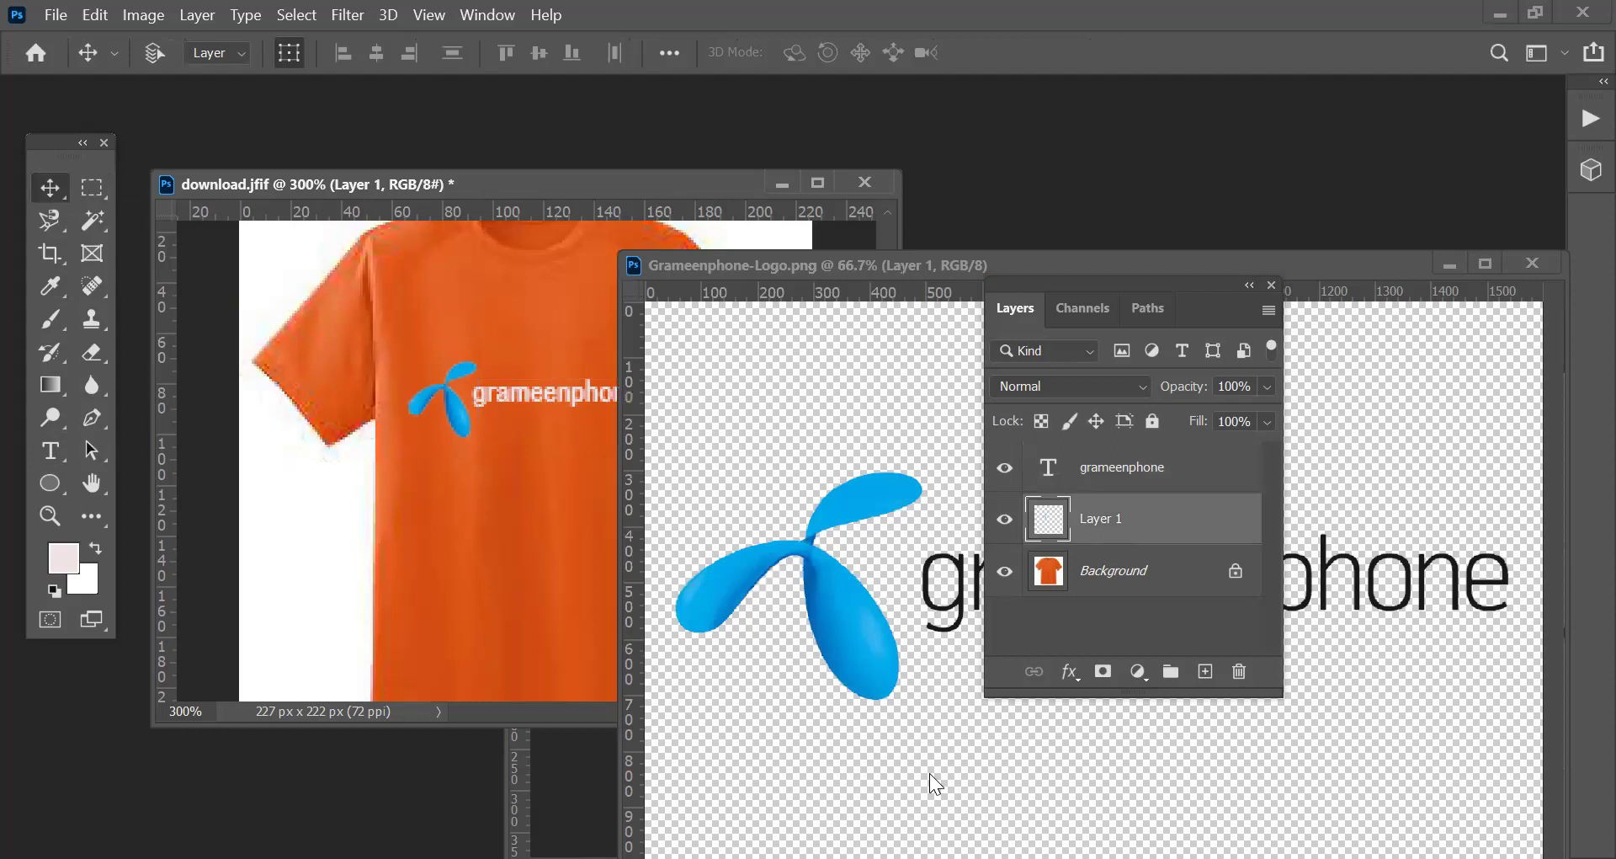
pyautogui.click(1547, 271)
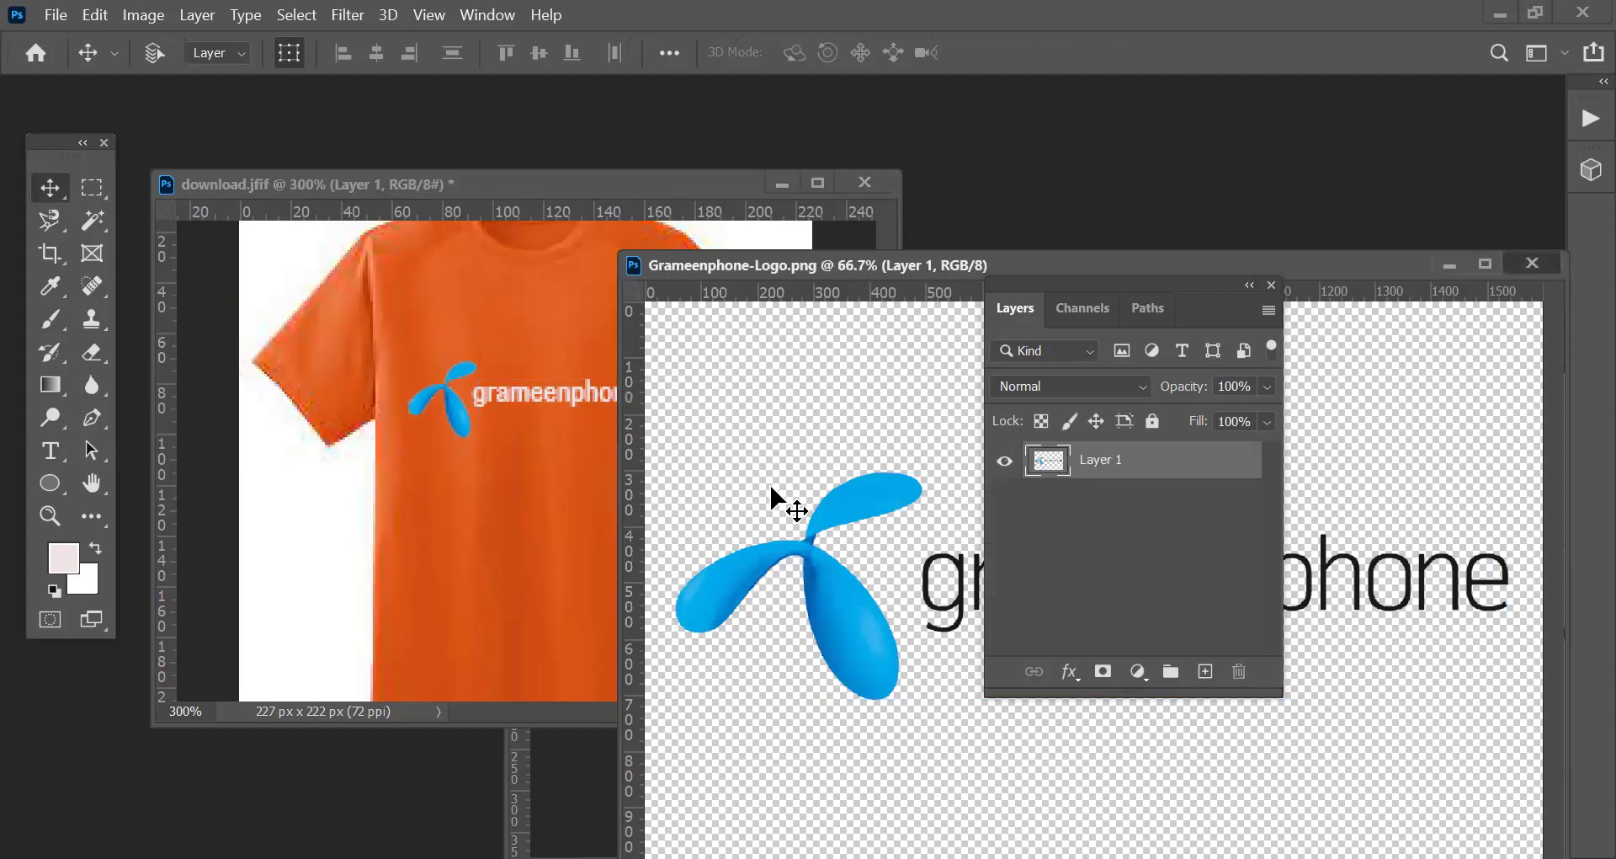
pyautogui.hotkey('ctrl', 'w')
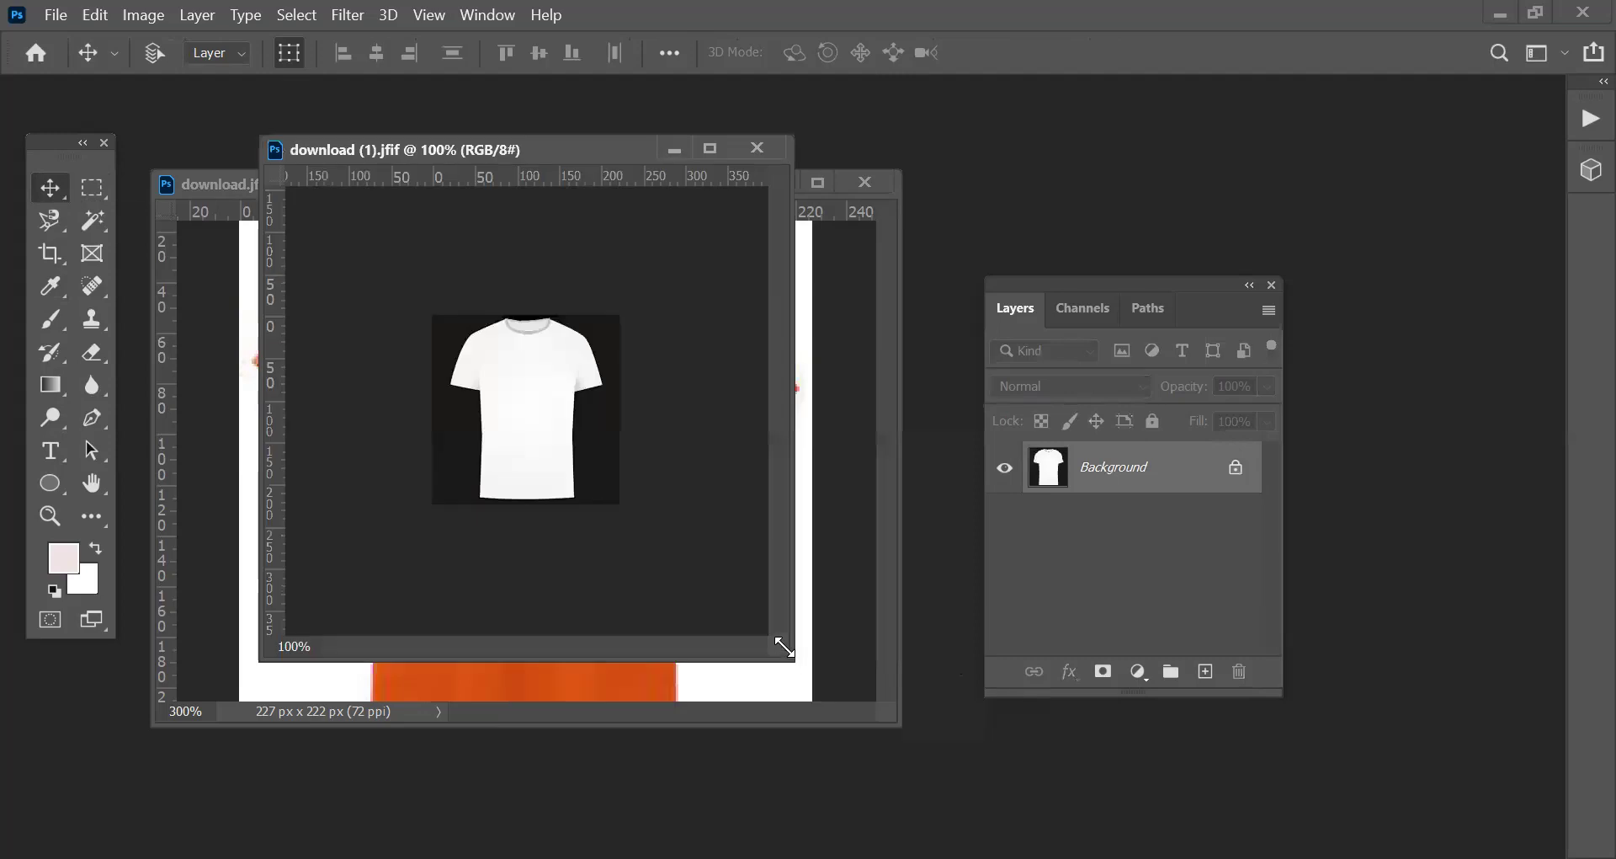
pyautogui.moveTo(785, 647); pyautogui.dragTo(900, 774)
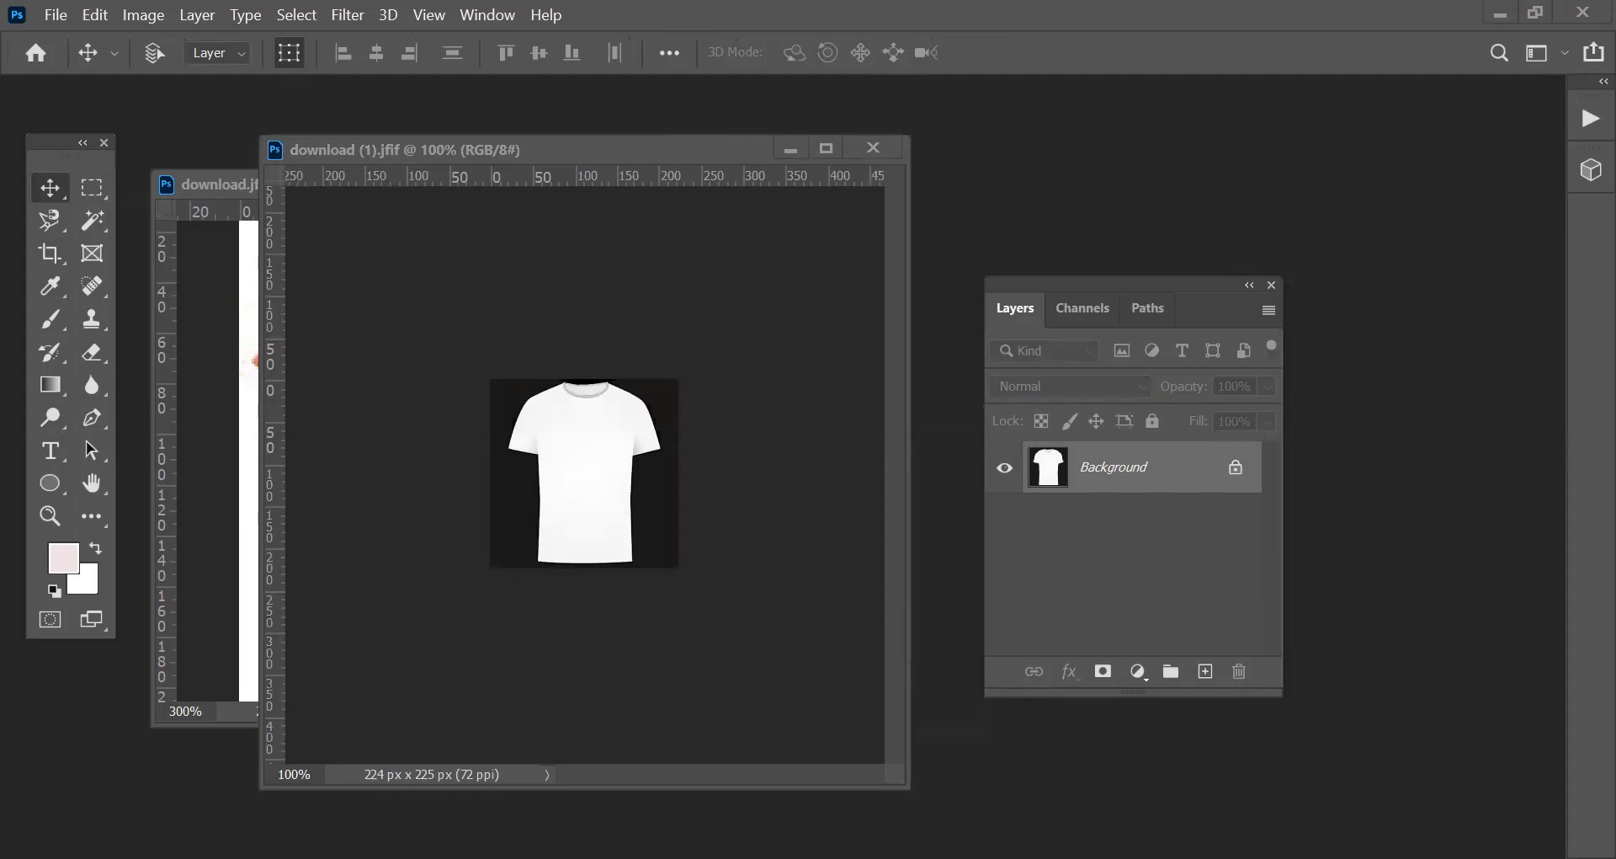
pyautogui.moveTo(541, 761); pyautogui.dragTo(987, 794)
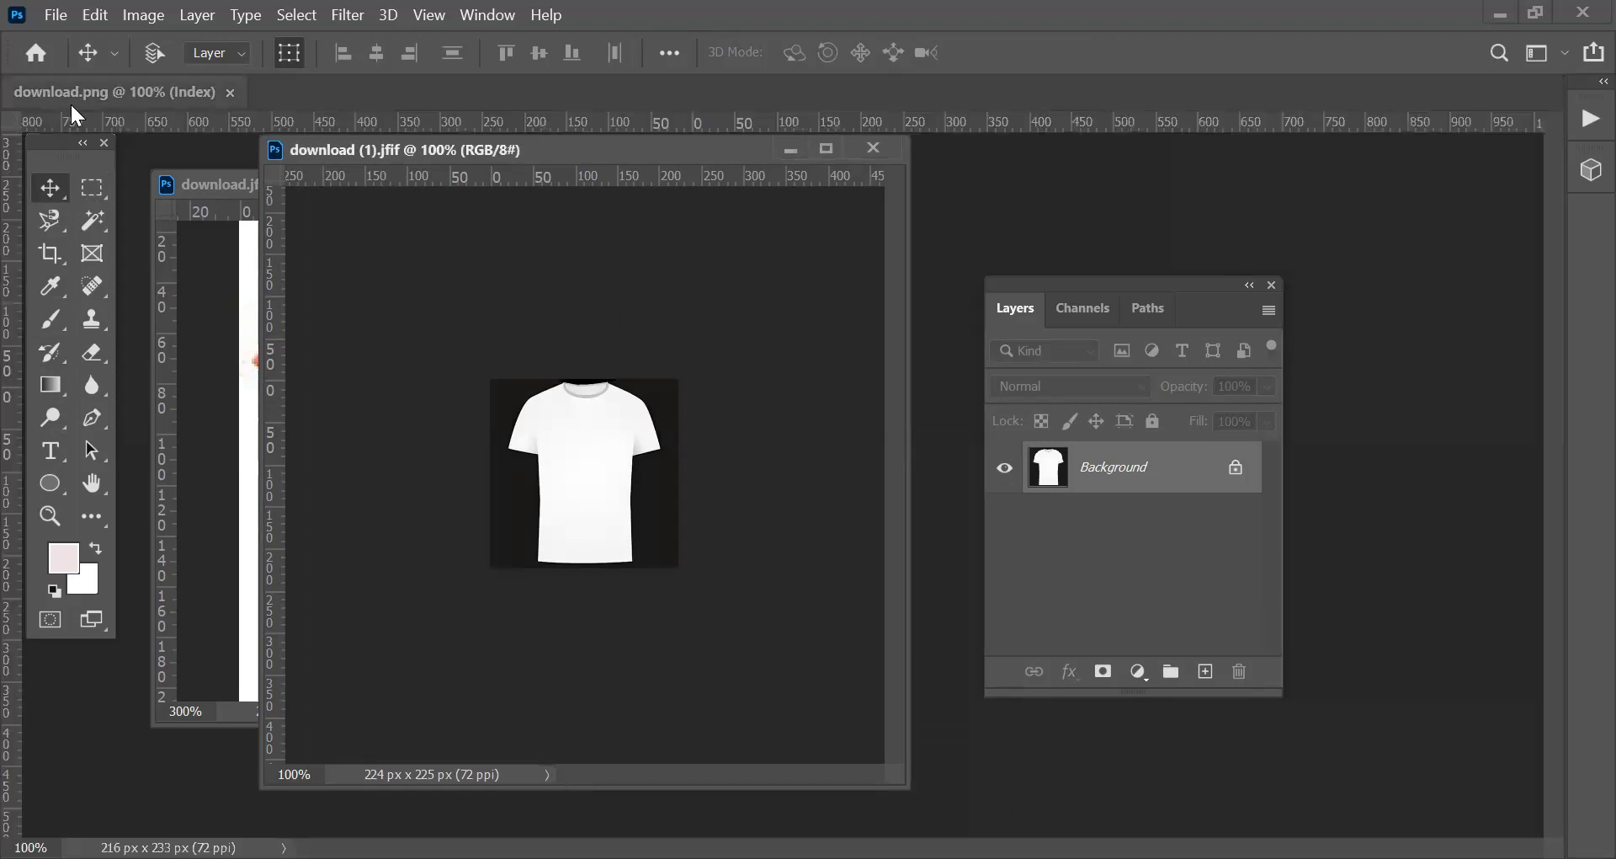
# Float download.png and copy the whole GP Company logo into the white T-shirt document.
pyautogui.click(138, 99)
pyautogui.moveTo(458, 291)
pyautogui.mouseDown()
pyautogui.moveTo(426, 253)
pyautogui.moveTo(425, 290)
pyautogui.mouseUp()
pyautogui.moveTo(689, 339); pyautogui.dragTo(757, 387)
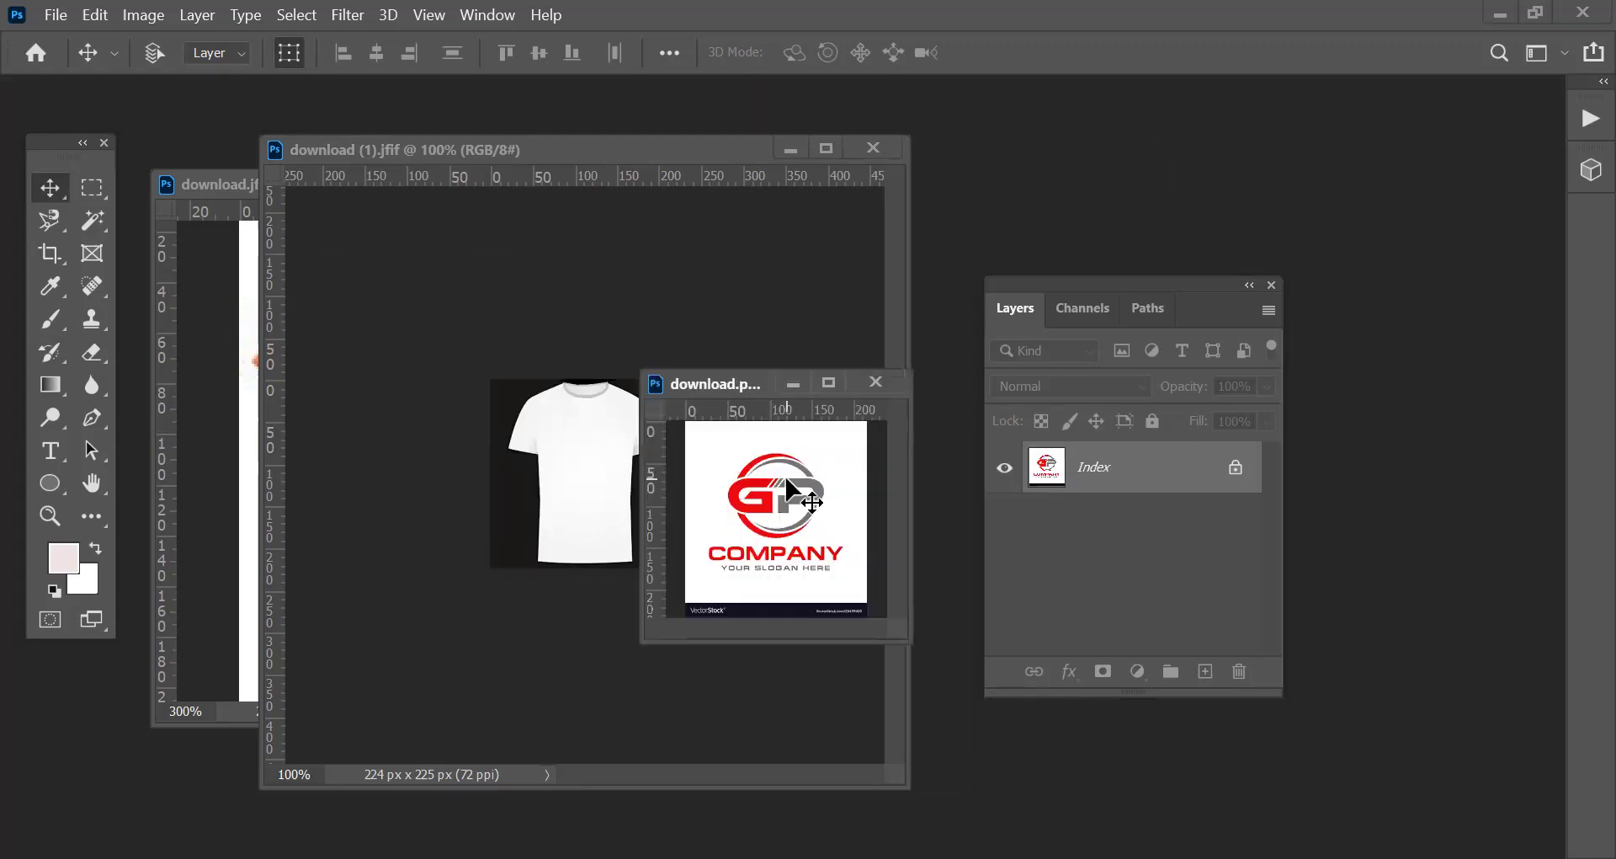
pyautogui.moveTo(783, 492); pyautogui.dragTo(596, 504)
pyautogui.hotkey('ctrl', 'a')
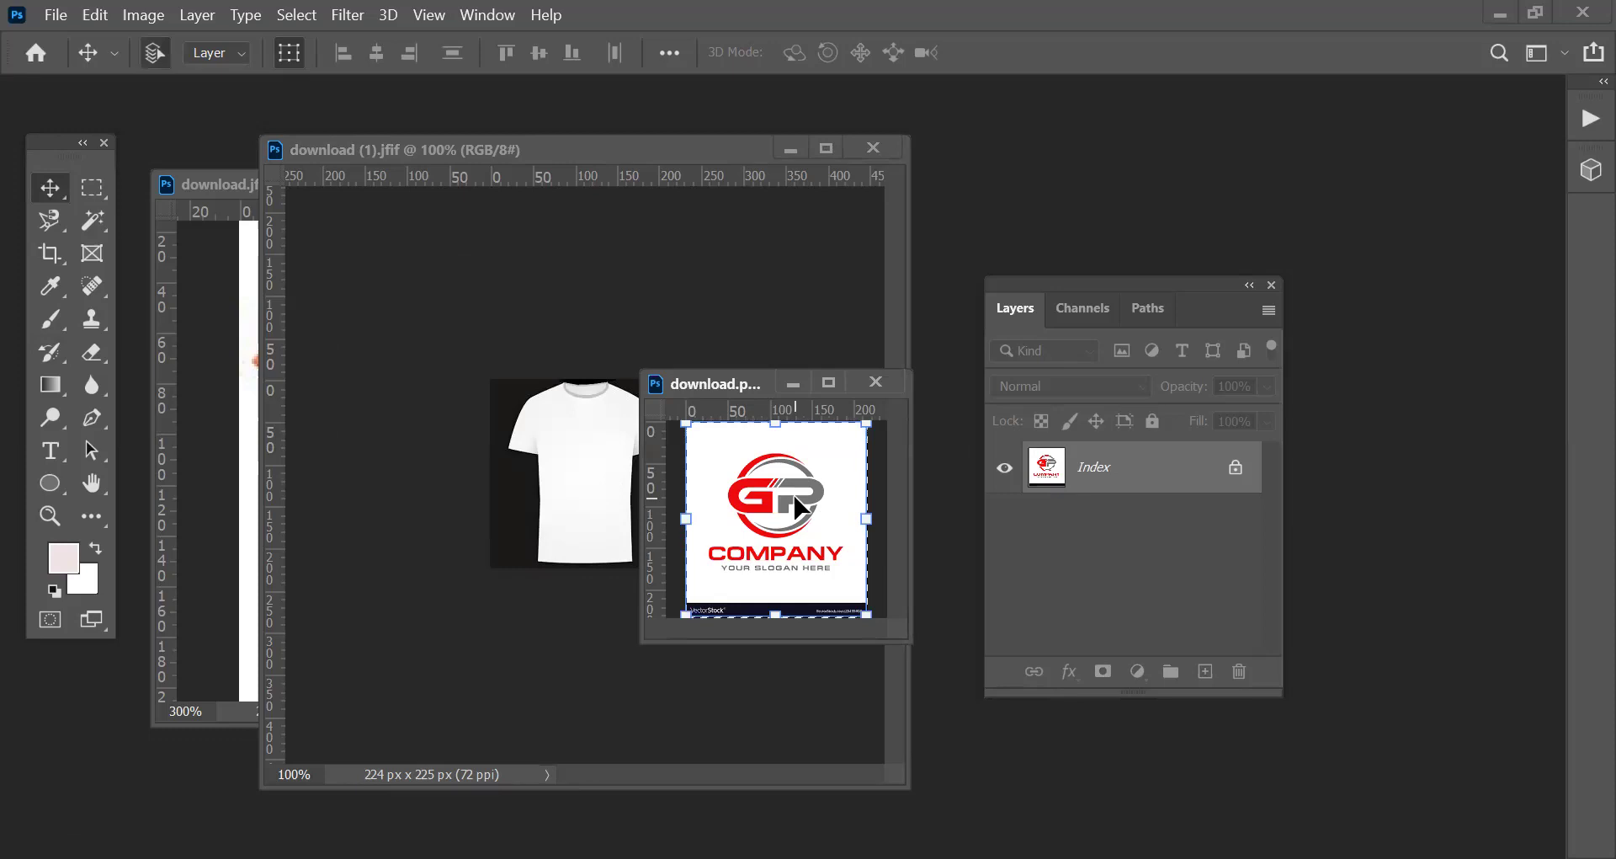
pyautogui.click(601, 446)
pyautogui.moveTo(601, 447); pyautogui.dragTo(601, 447)
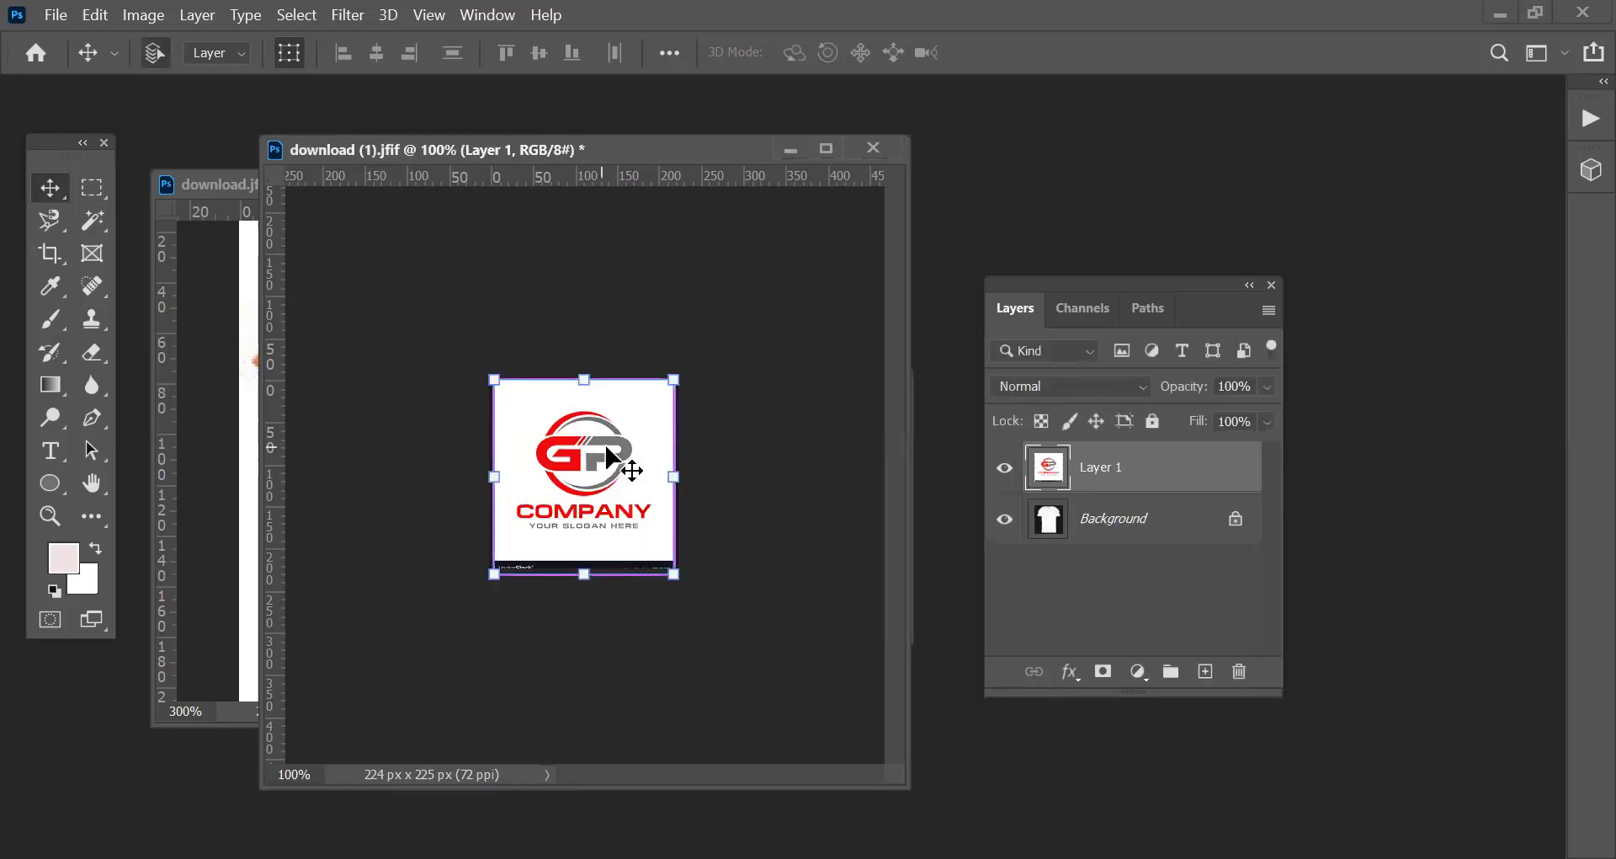
# Shrink the logo onto the shirt's chest and nudge it right and up.
pyautogui.moveTo(671, 376); pyautogui.dragTo(645, 410)
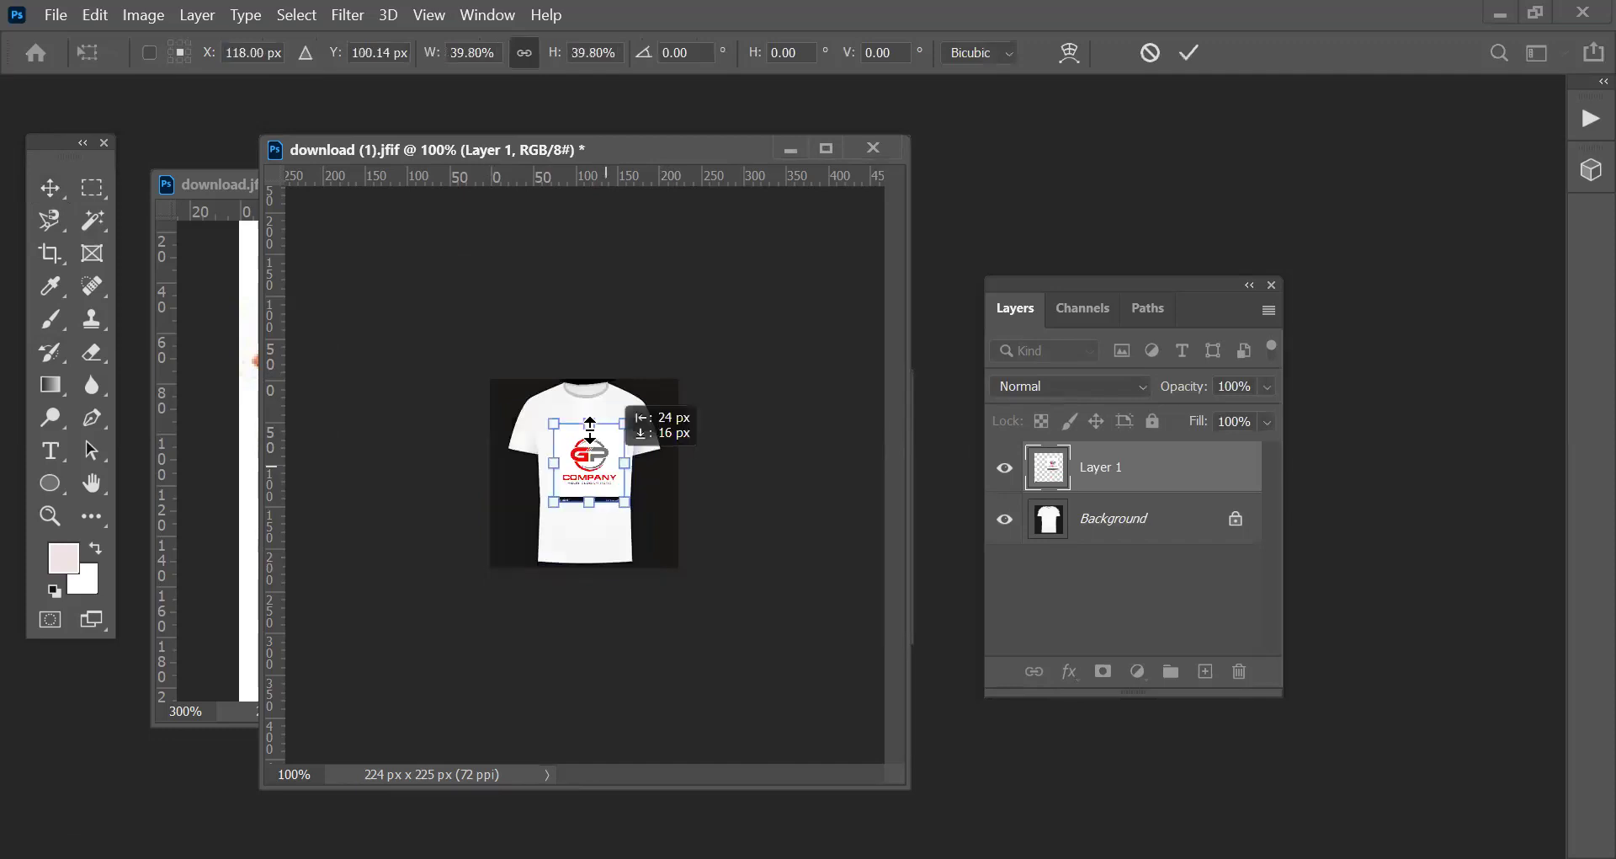
pyautogui.moveTo(589, 426); pyautogui.dragTo(604, 459)
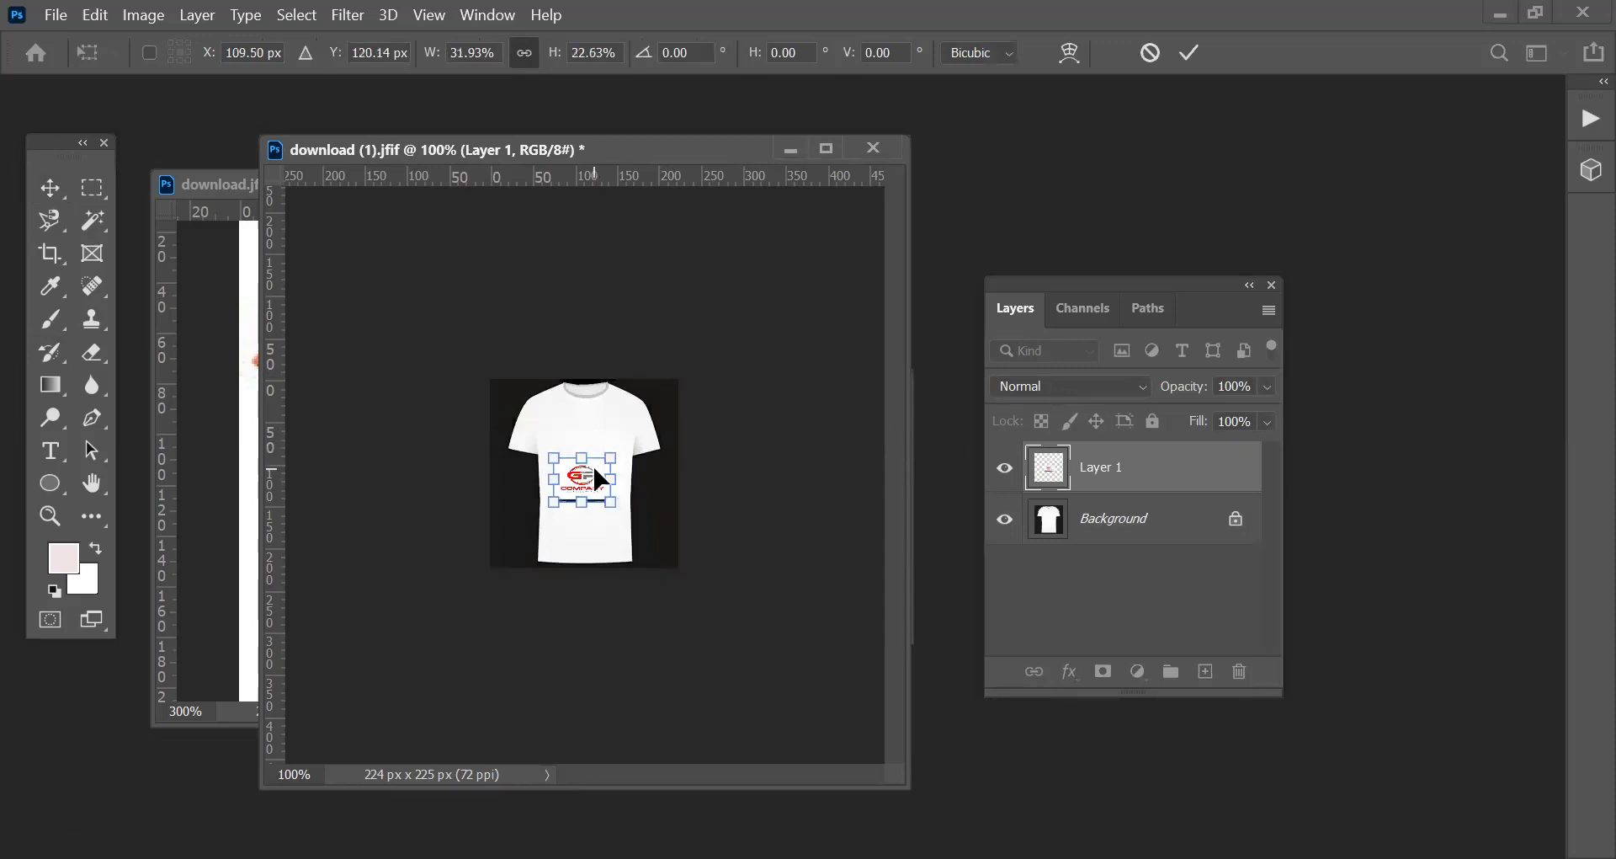
pyautogui.press('Return')
pyautogui.press('Right')
pyautogui.press('Right')
pyautogui.press('Right')
pyautogui.press('Right')
pyautogui.press('Right')
pyautogui.press('Right')
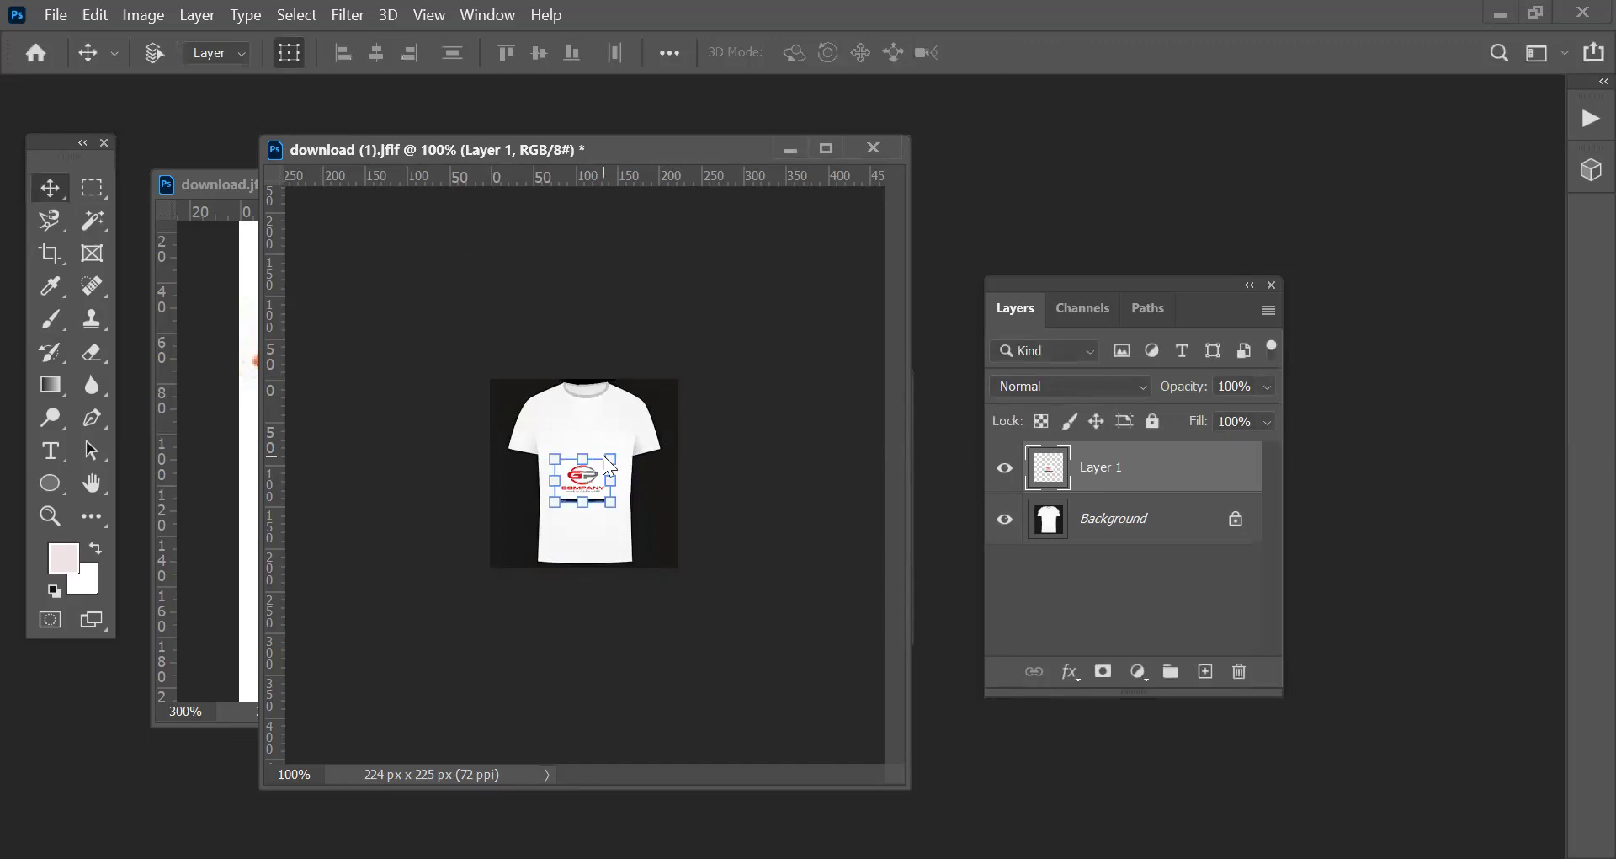
pyautogui.press('Up')
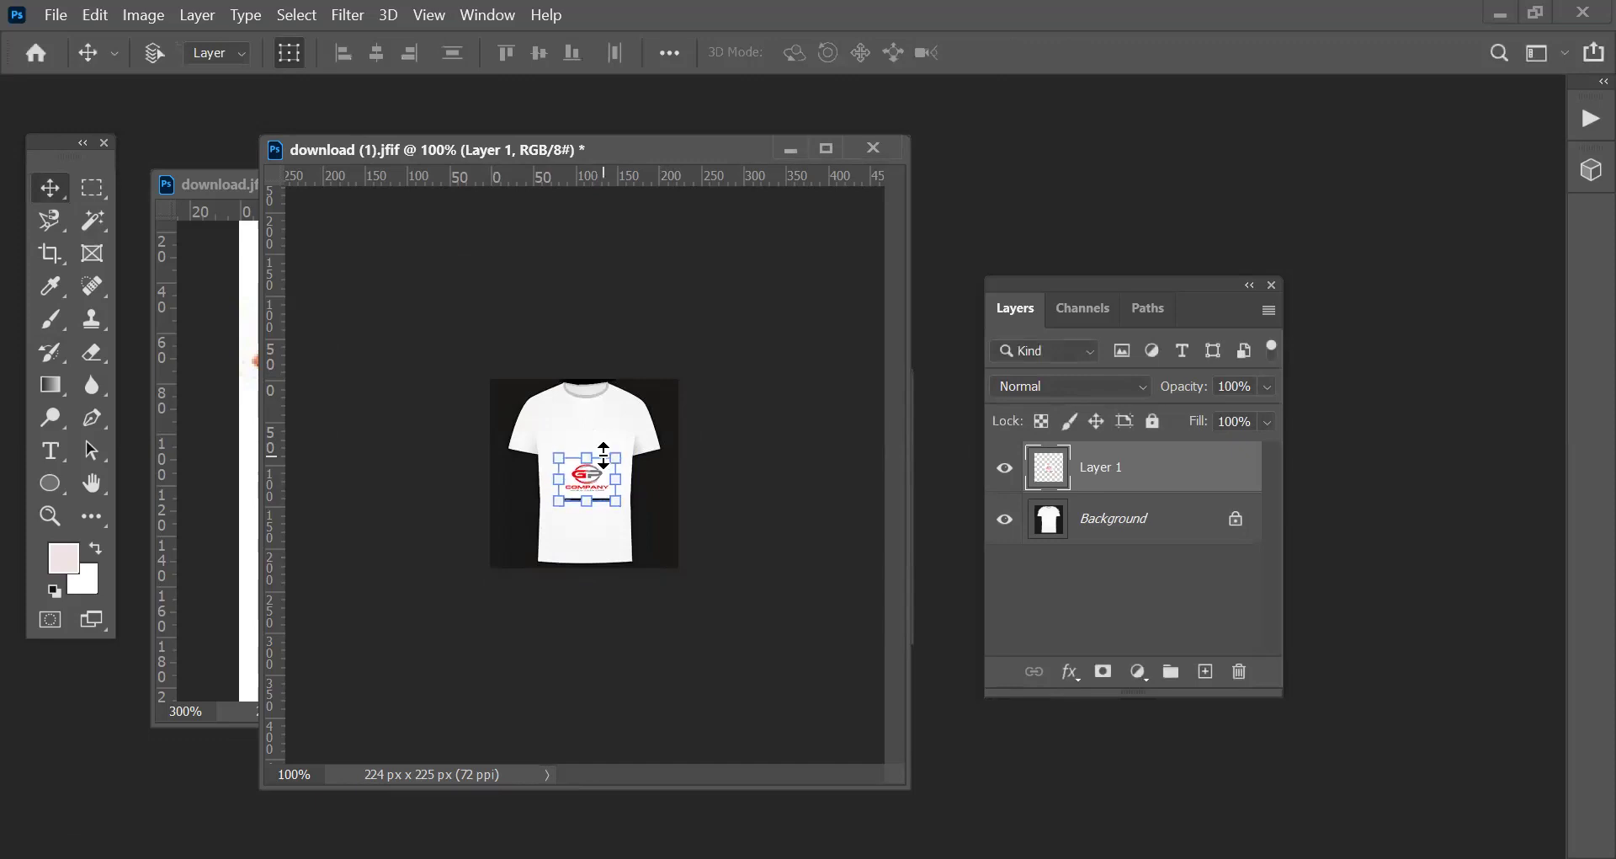
pyautogui.click(1186, 531)
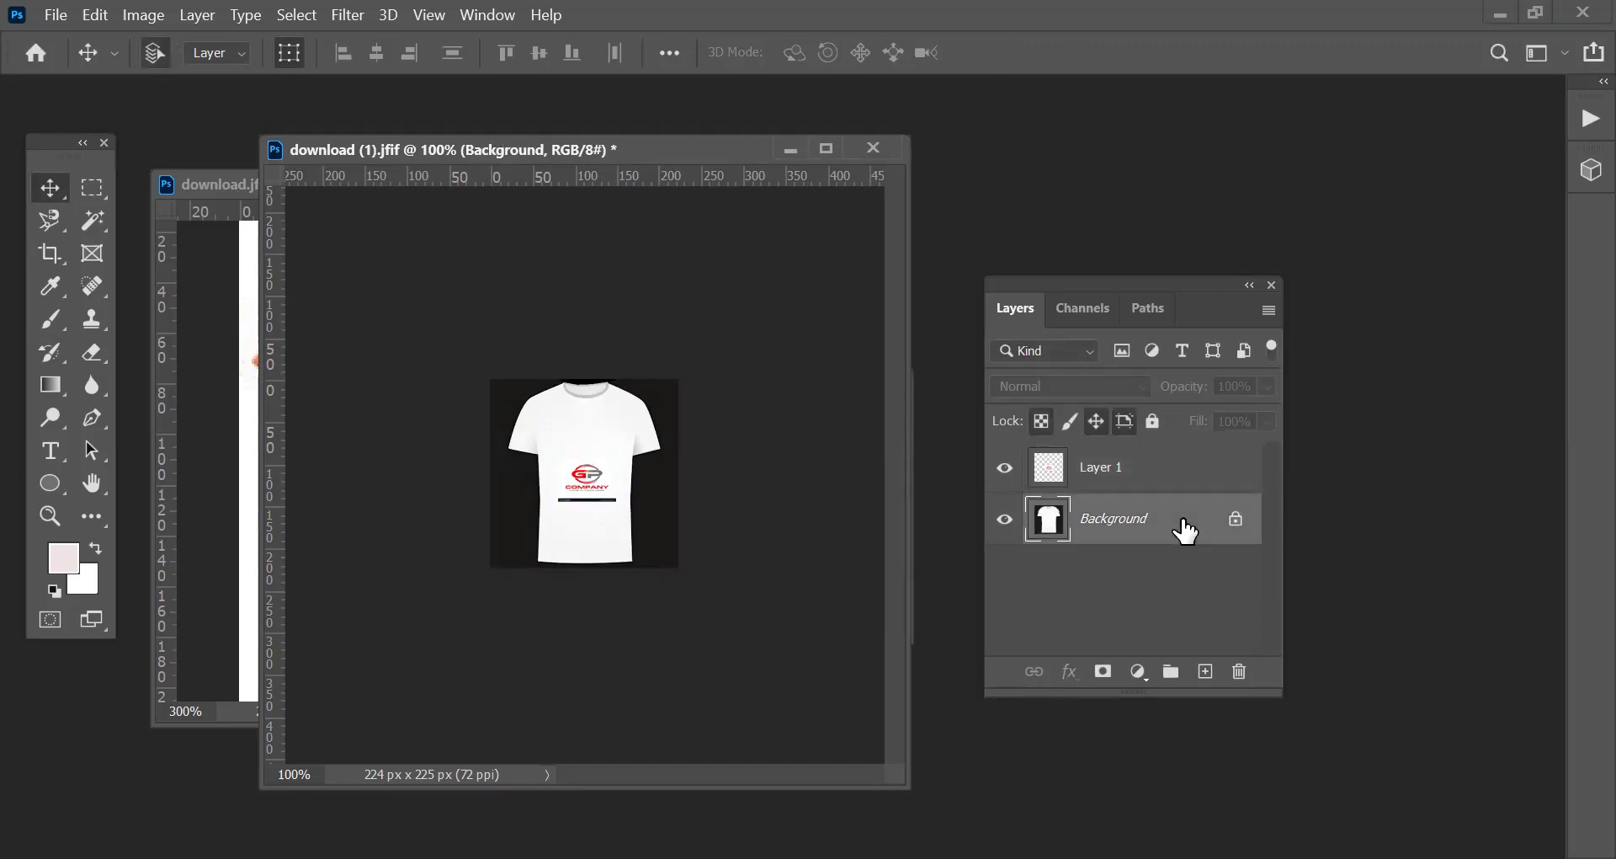
# Erase the dark bar beneath the GP Company logo, then move the white shirt window aside.
pyautogui.hotkey('ctrl', '+')
pyautogui.hotkey('ctrl', '+')
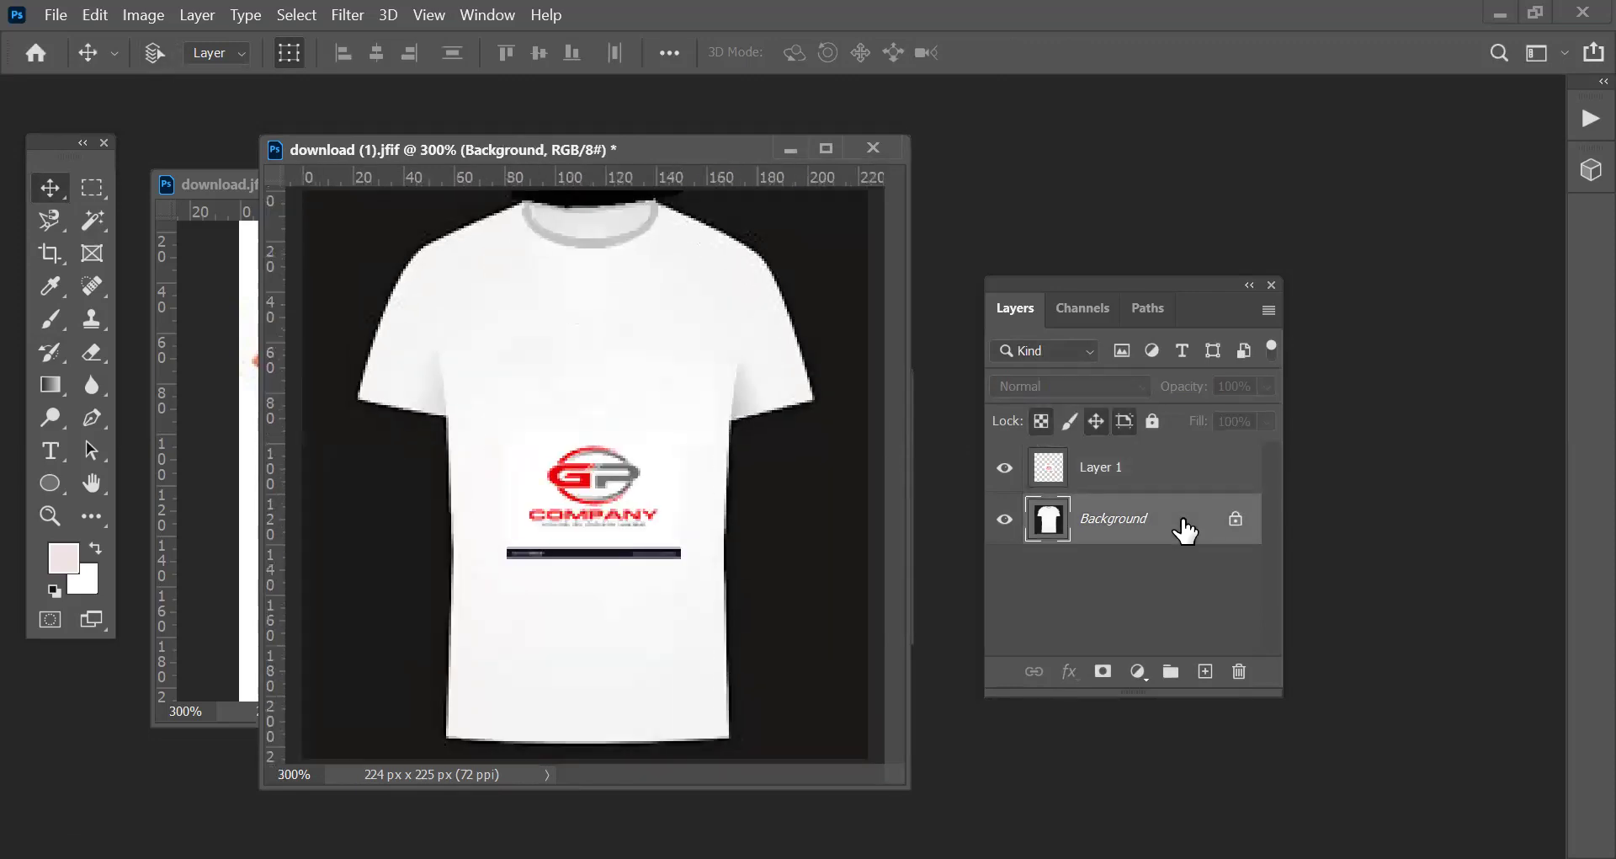
pyautogui.click(97, 186)
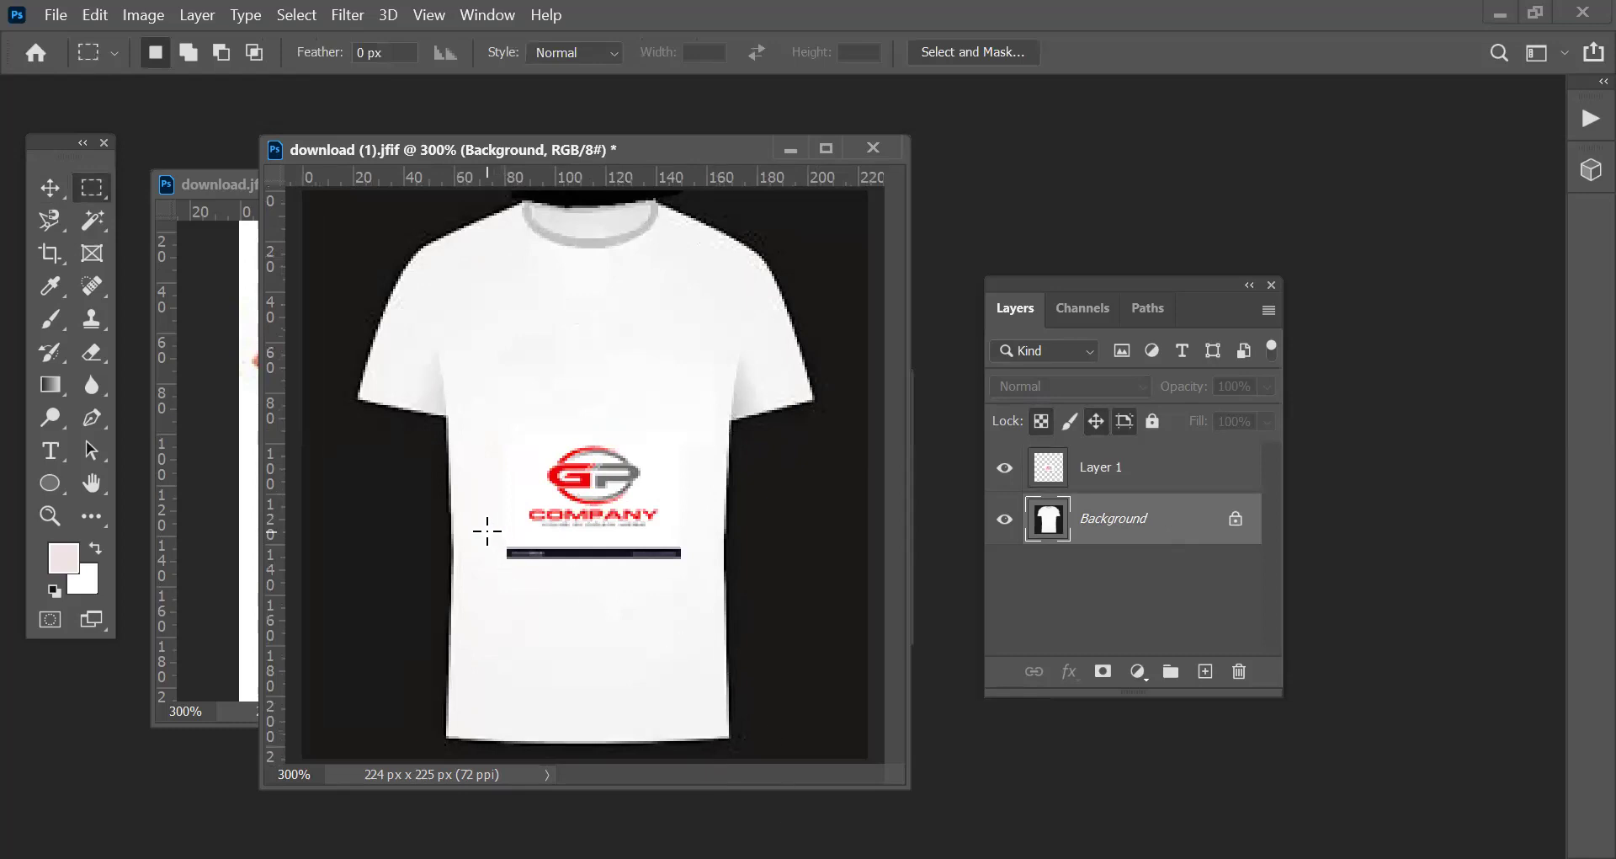
pyautogui.moveTo(484, 529); pyautogui.dragTo(691, 573)
pyautogui.click(1174, 482)
pyautogui.hotkey('ctrl', 'BackSpace')
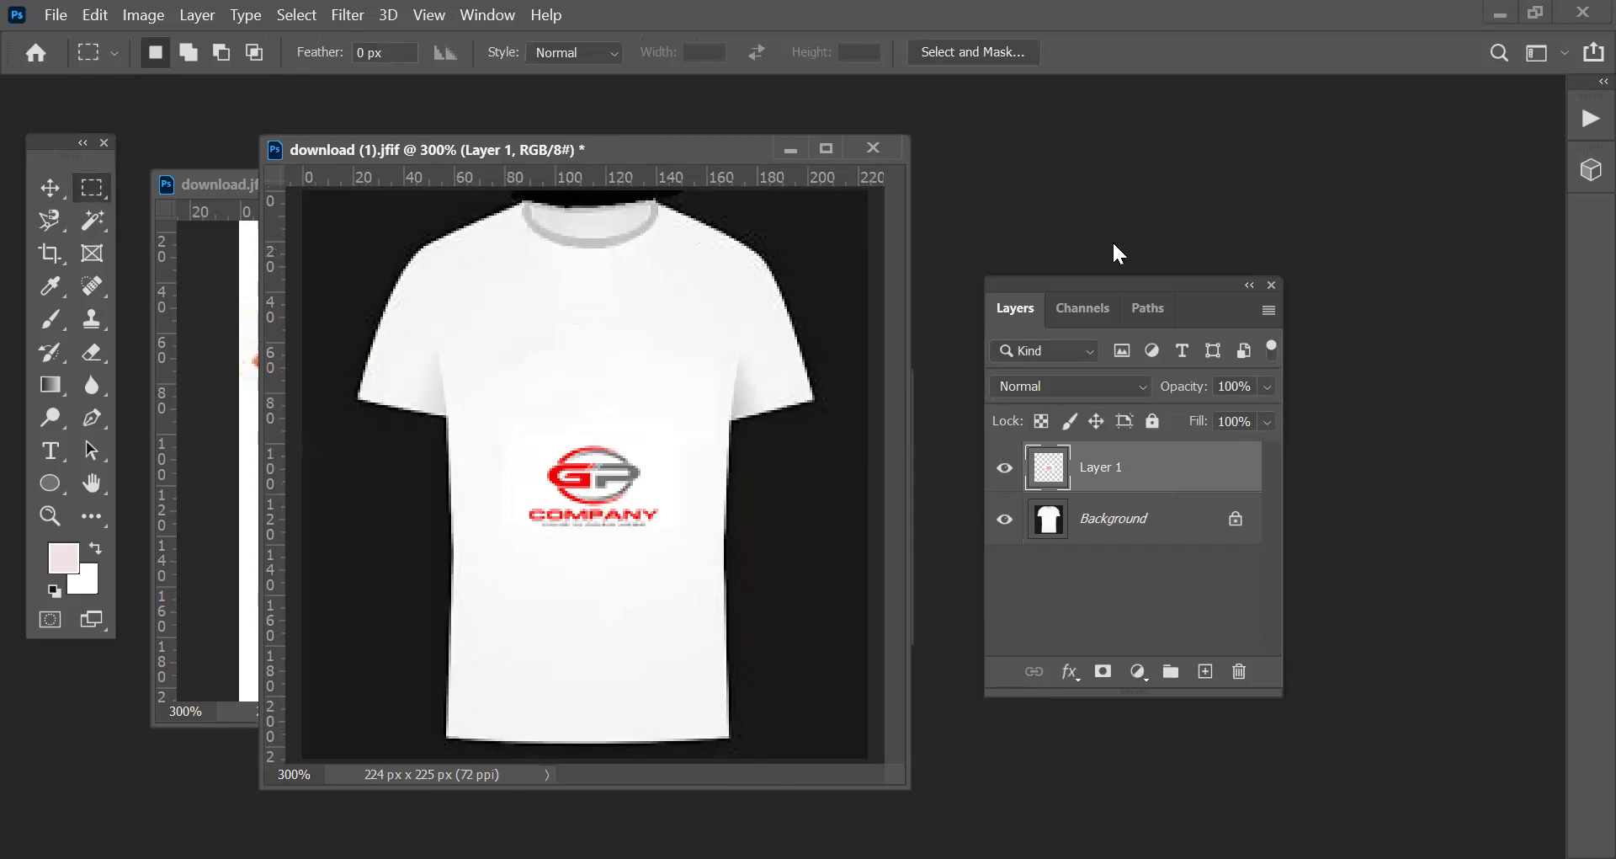
pyautogui.moveTo(670, 149); pyautogui.dragTo(804, 381)
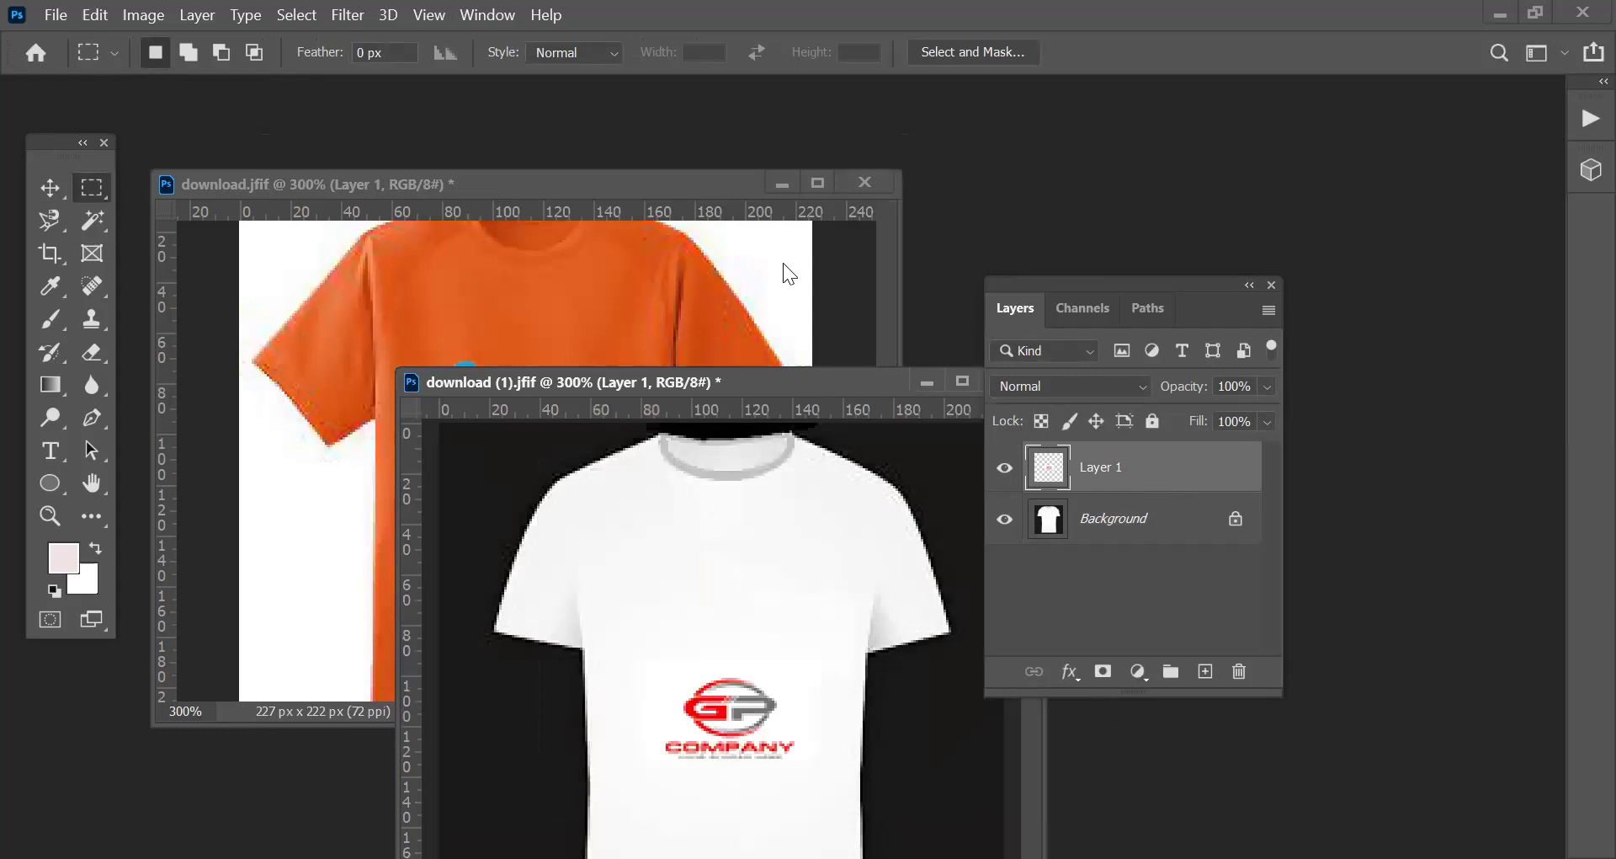
# Move the white T-shirt window back up and reposition it in front.
pyautogui.moveTo(810, 388); pyautogui.dragTo(810, 237)
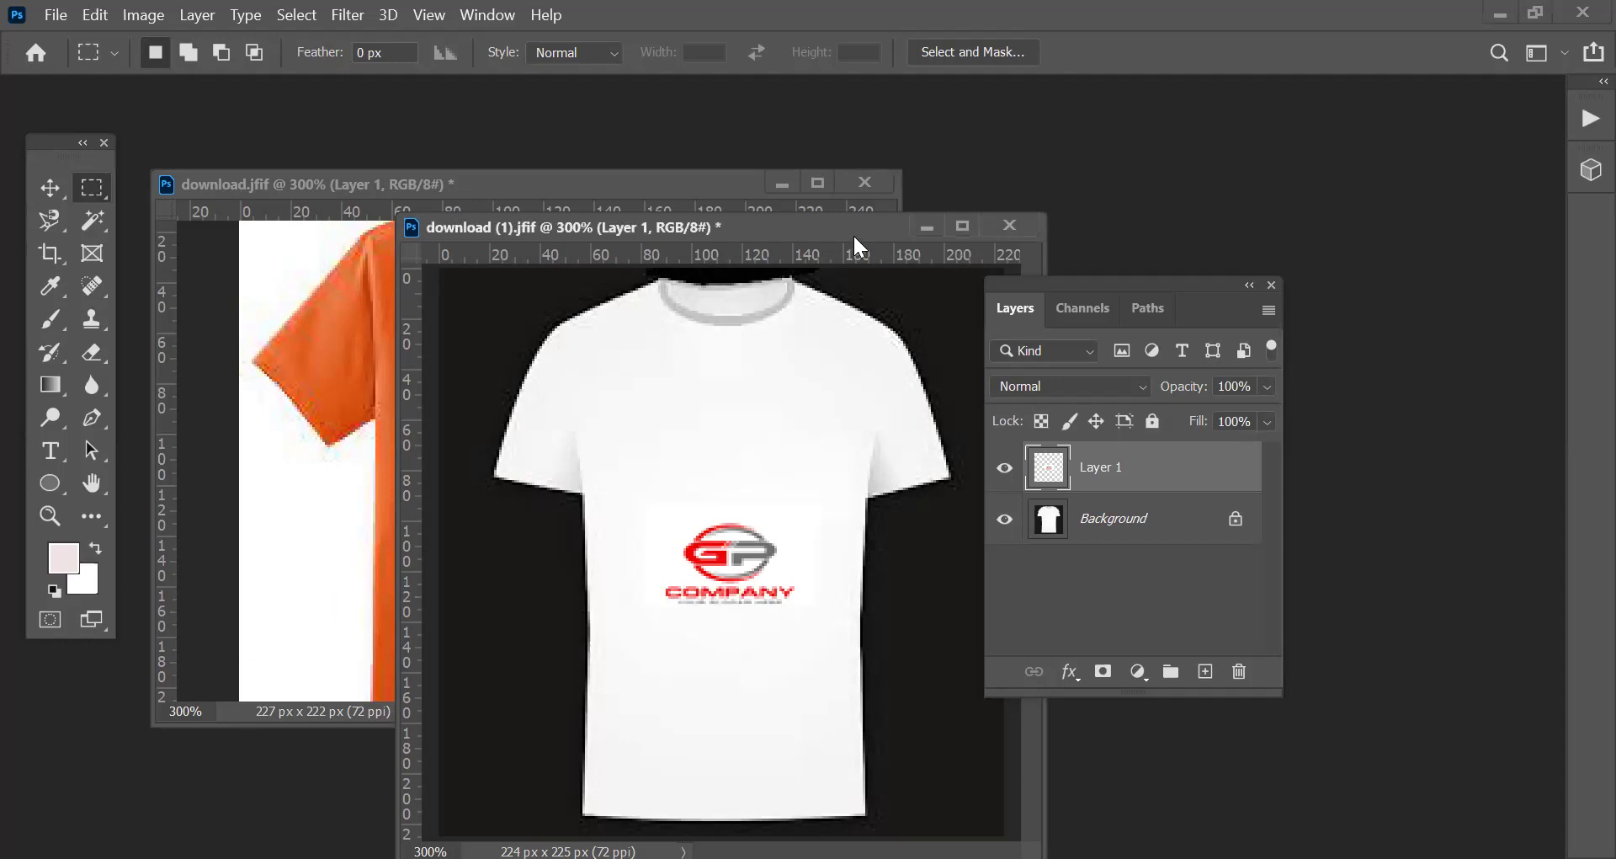
pyautogui.moveTo(854, 237); pyautogui.dragTo(720, 169)
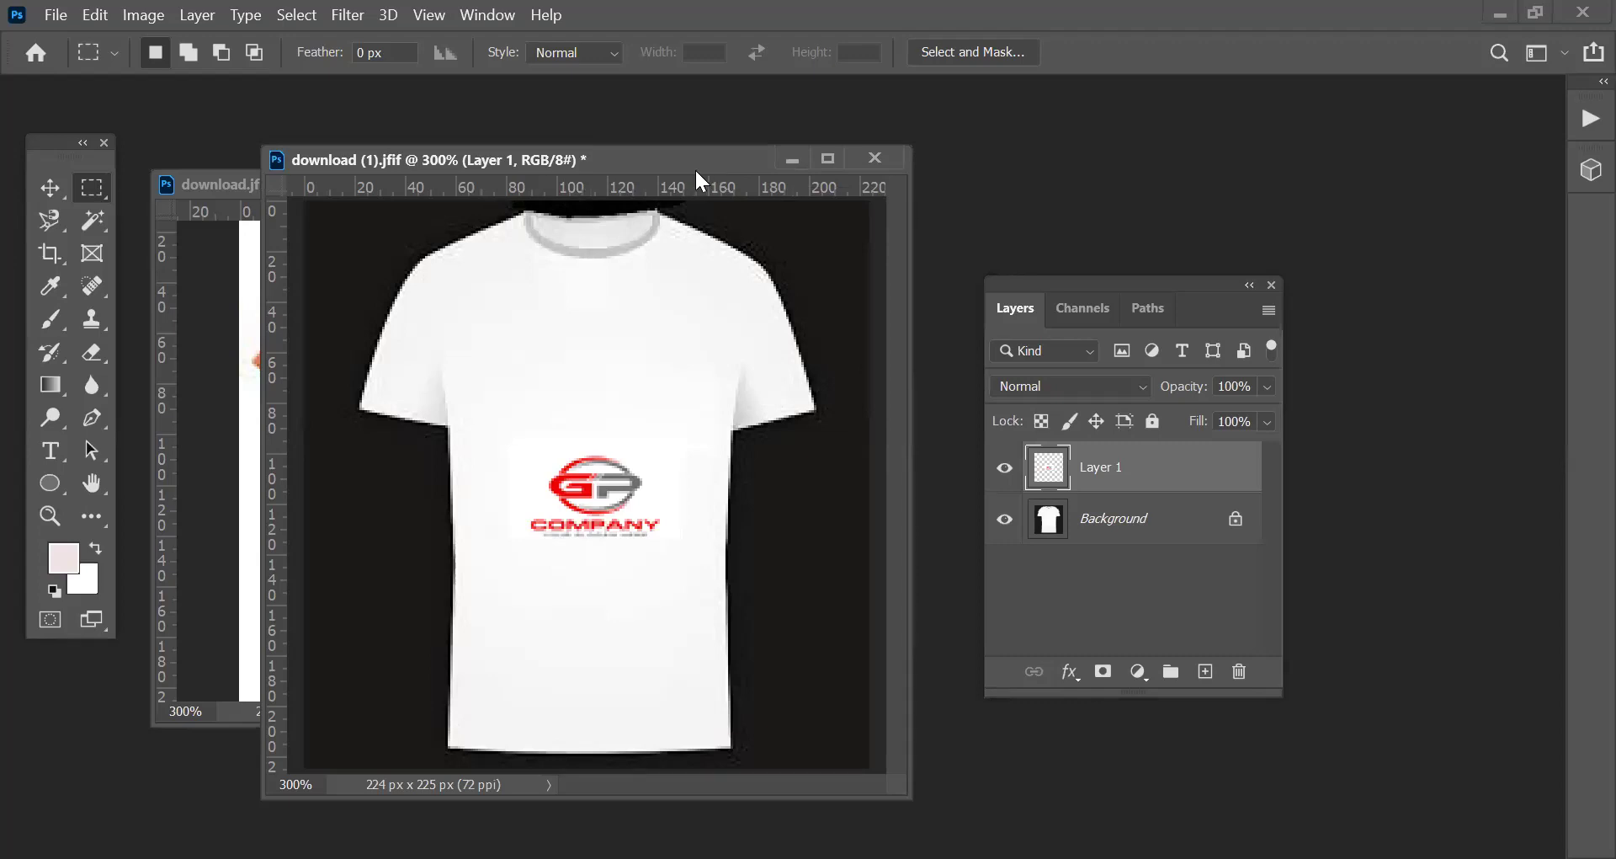
pyautogui.click(93, 485)
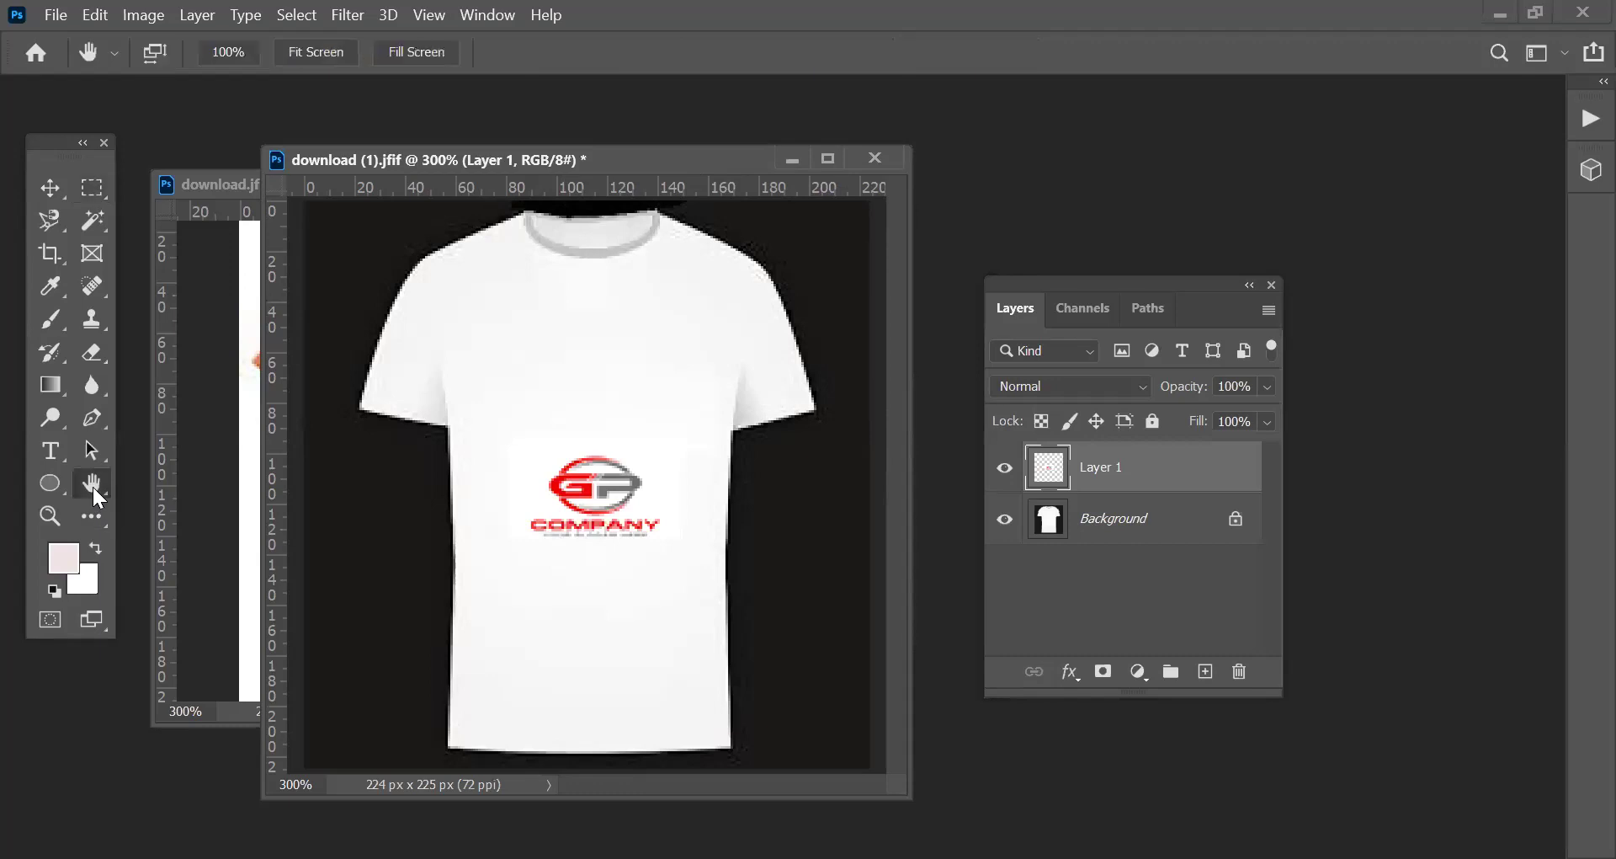
pyautogui.click(93, 487)
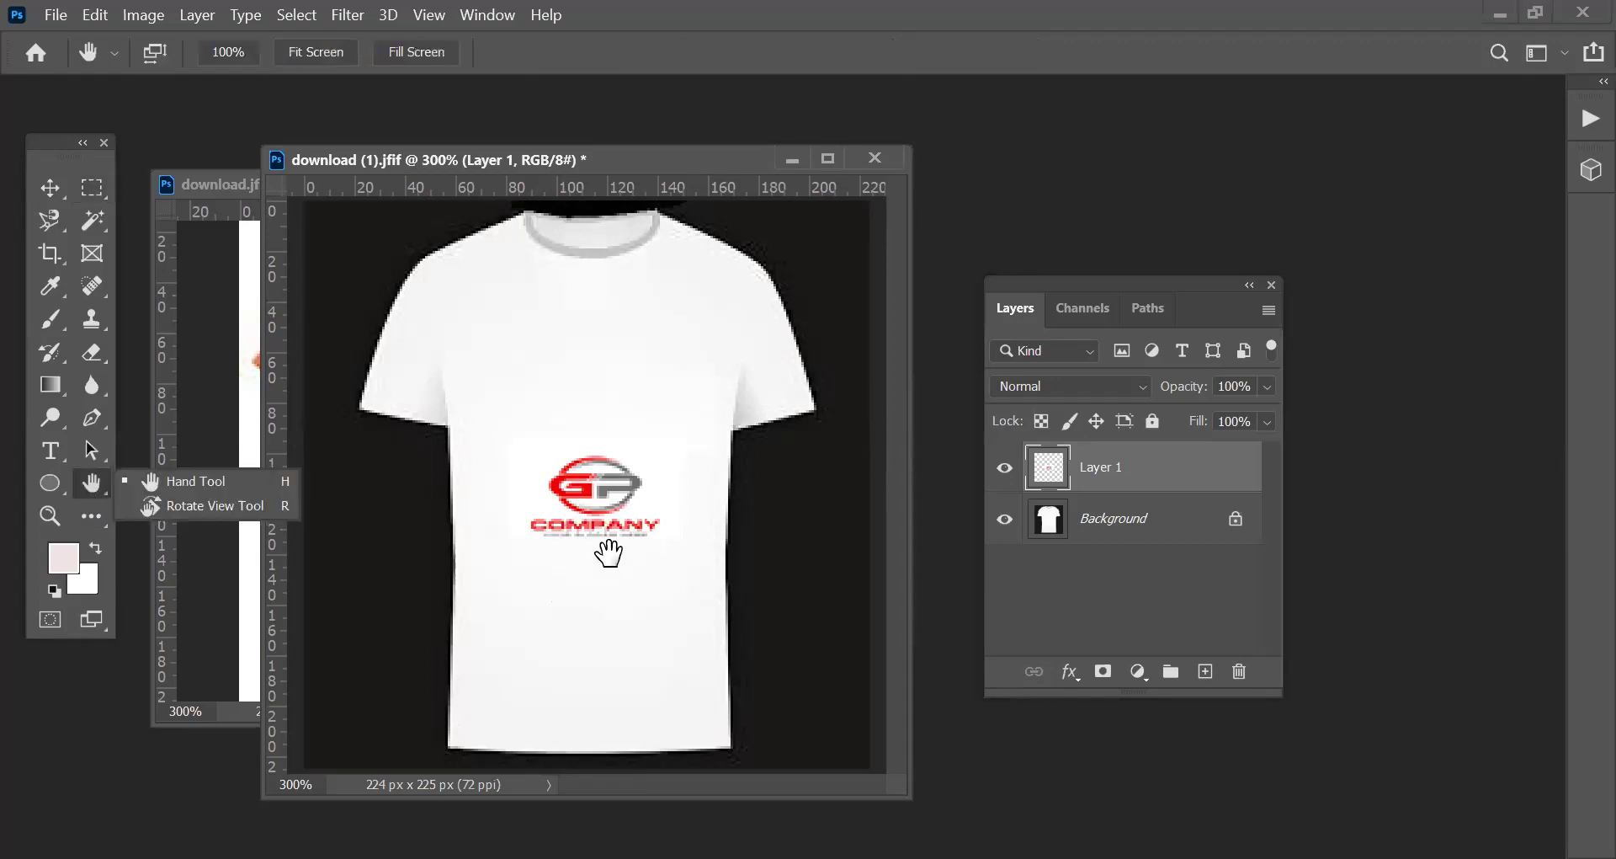
pyautogui.click(626, 676)
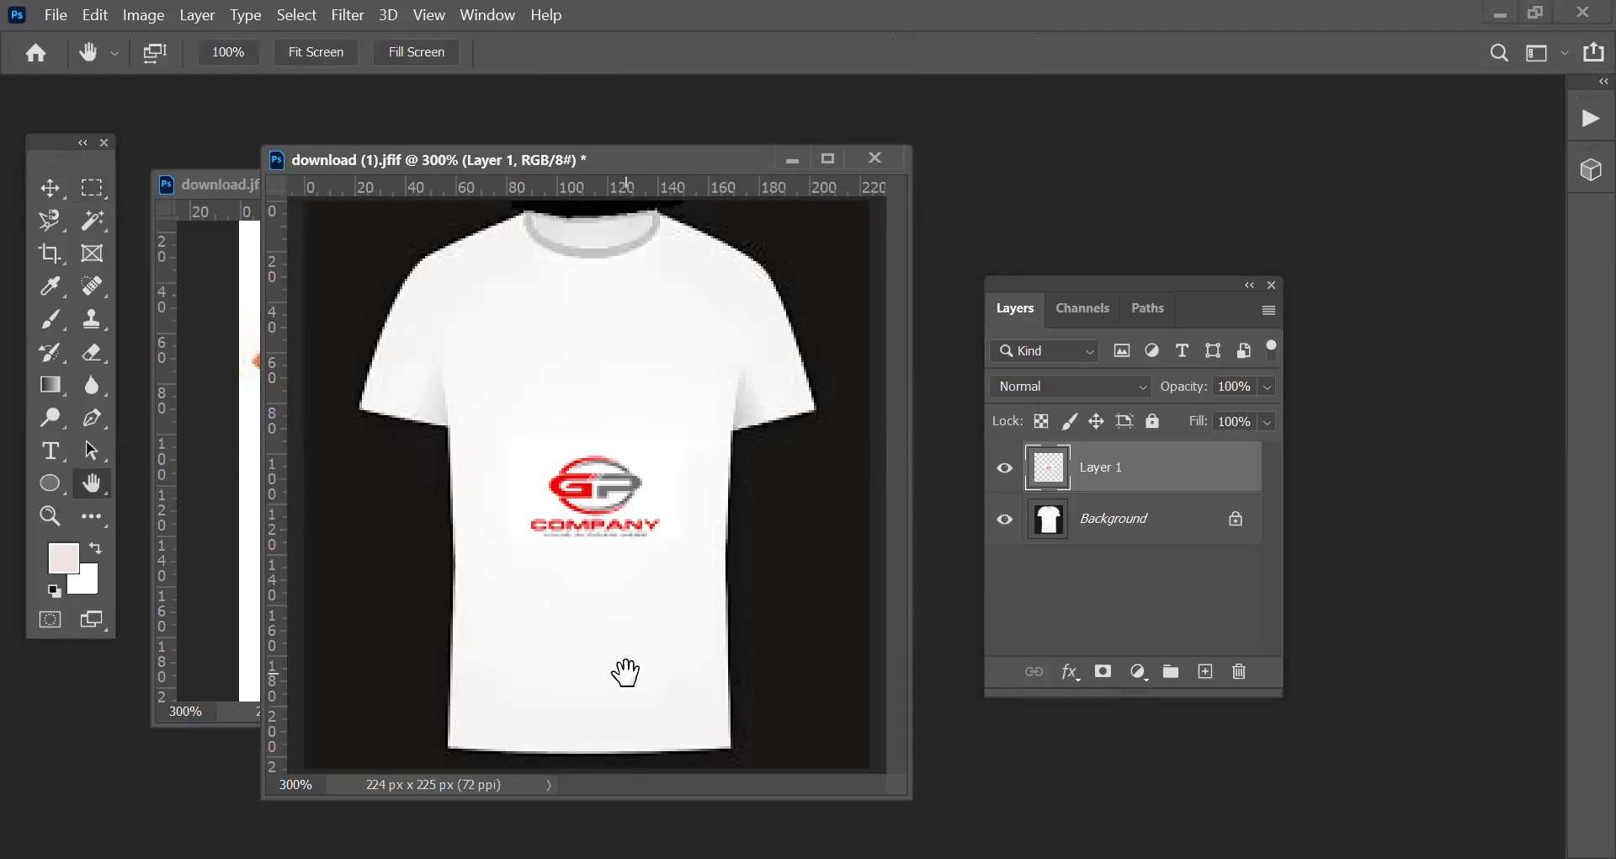
pyautogui.hotkey('ctrl', '+')
pyautogui.hotkey('ctrl', '+')
pyautogui.hotkey('ctrl', '+')
pyautogui.hotkey('ctrl', '+')
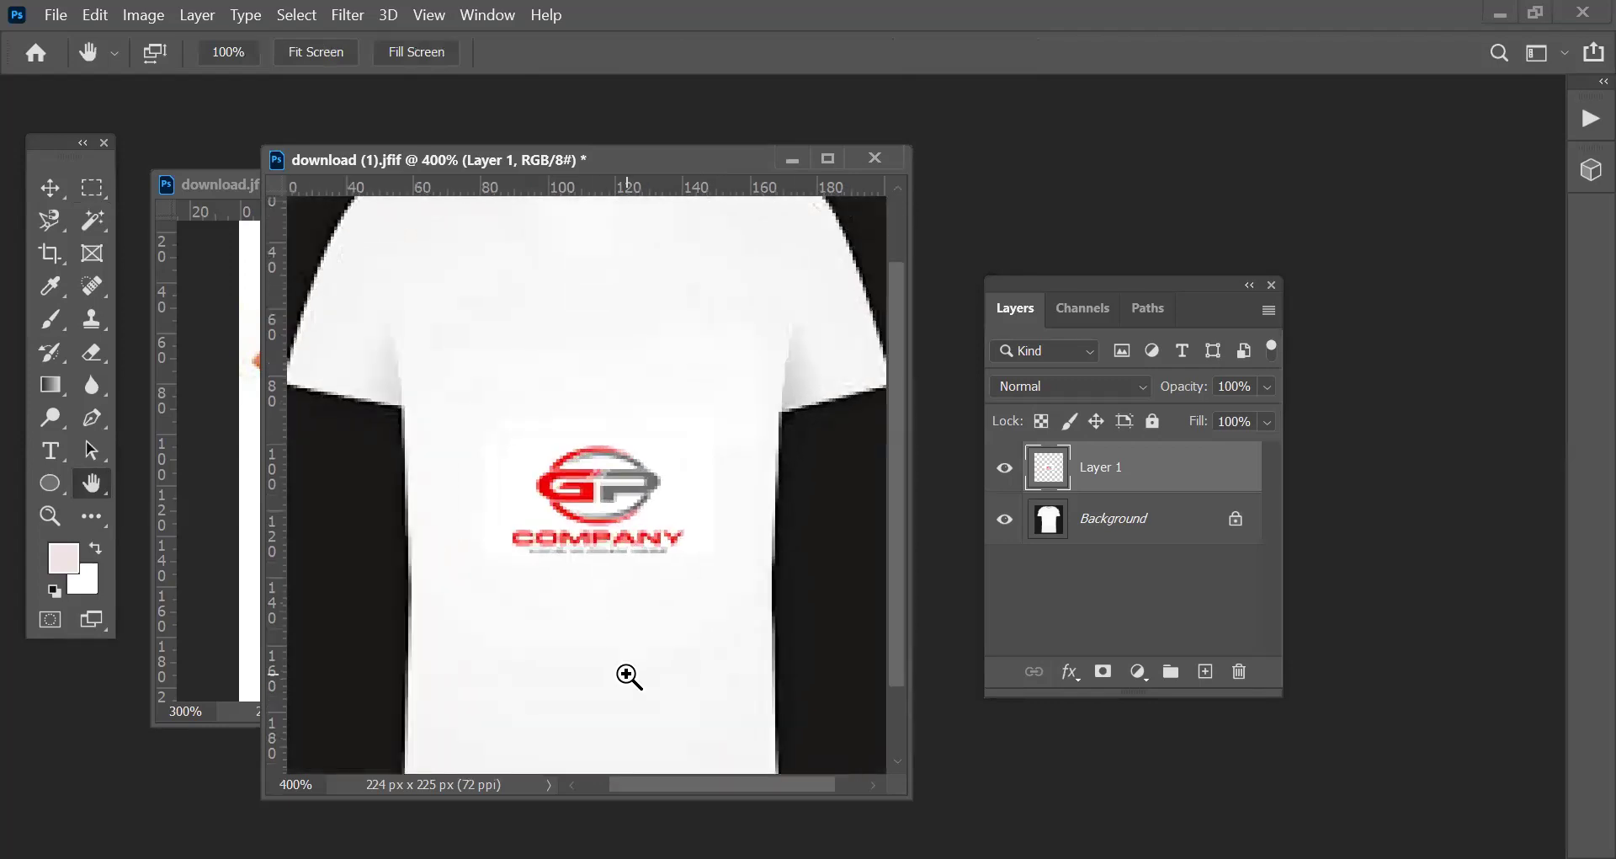
pyautogui.moveTo(628, 674); pyautogui.dragTo(624, 672)
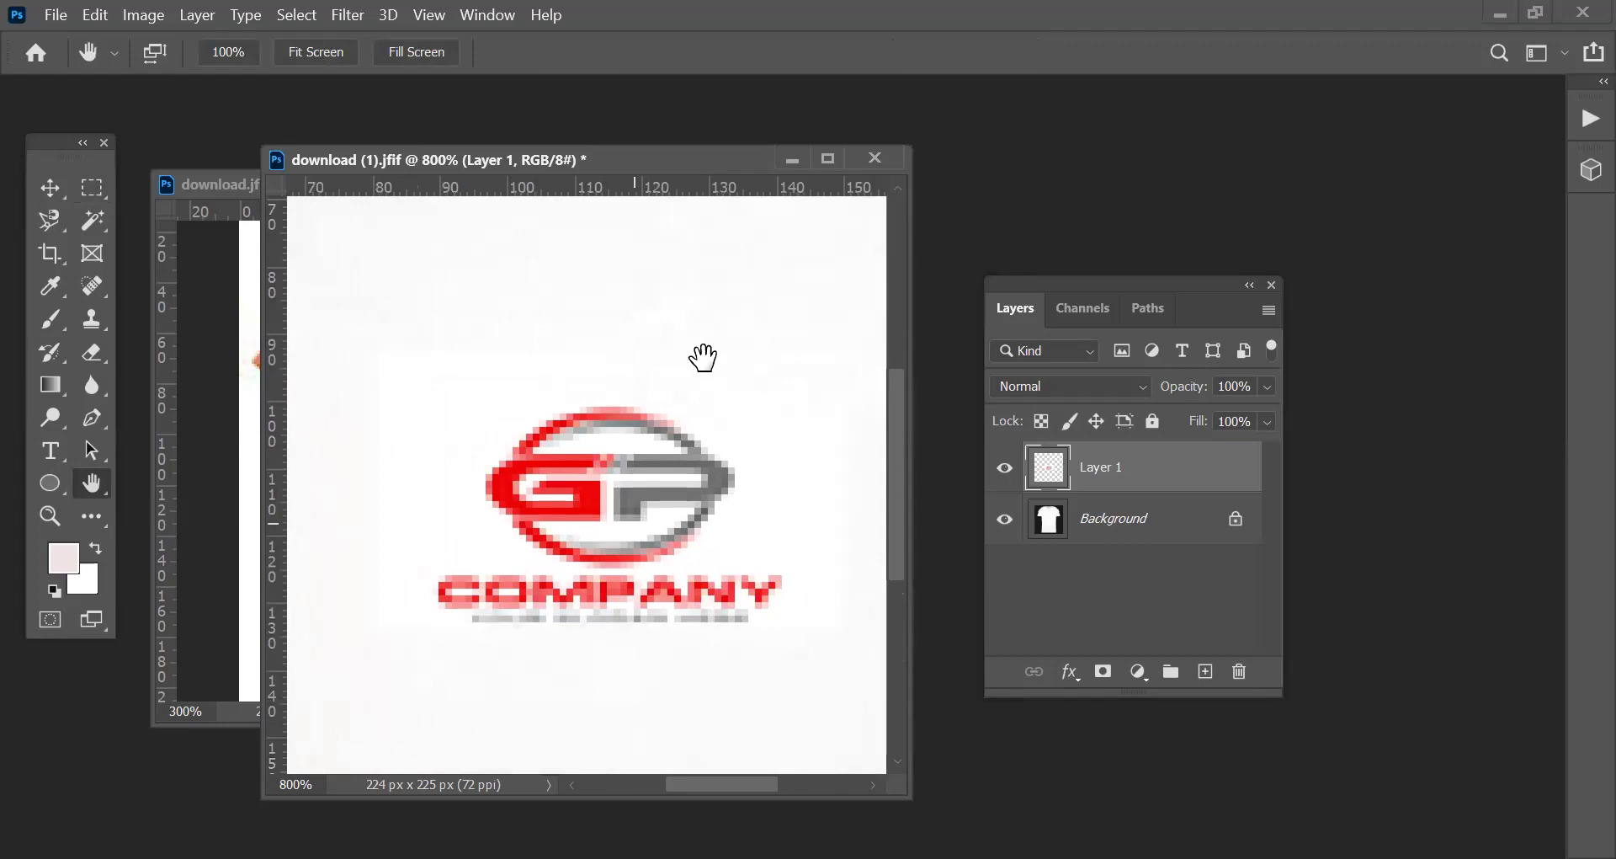
pyautogui.hotkey('ctrl', '-')
pyautogui.hotkey('ctrl', '-')
pyautogui.hotkey('ctrl', '-')
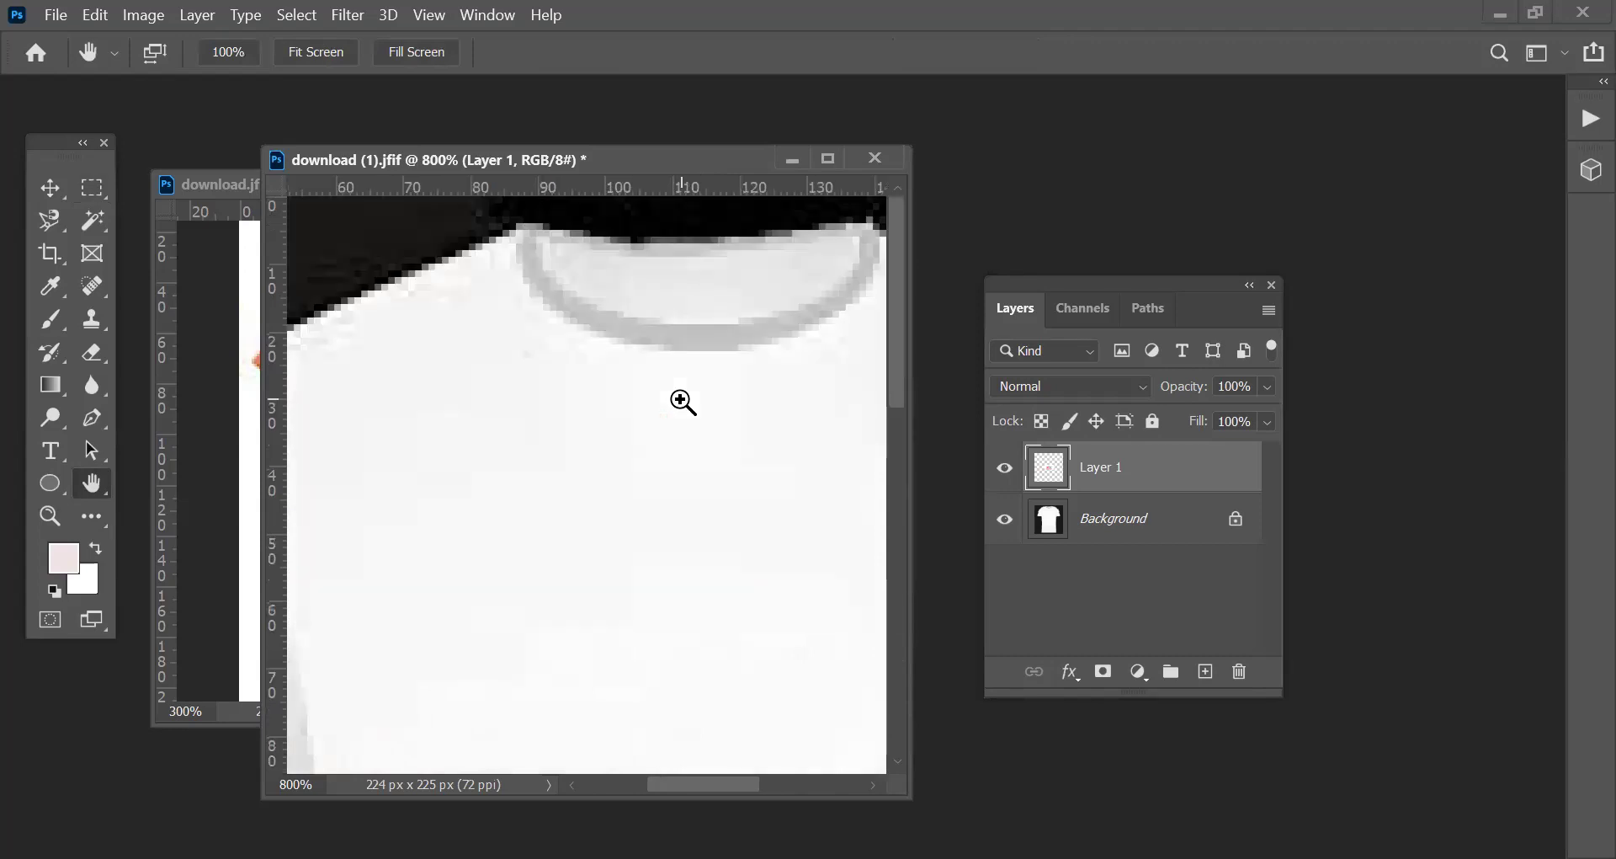
pyautogui.scroll(-4, 682, 401)
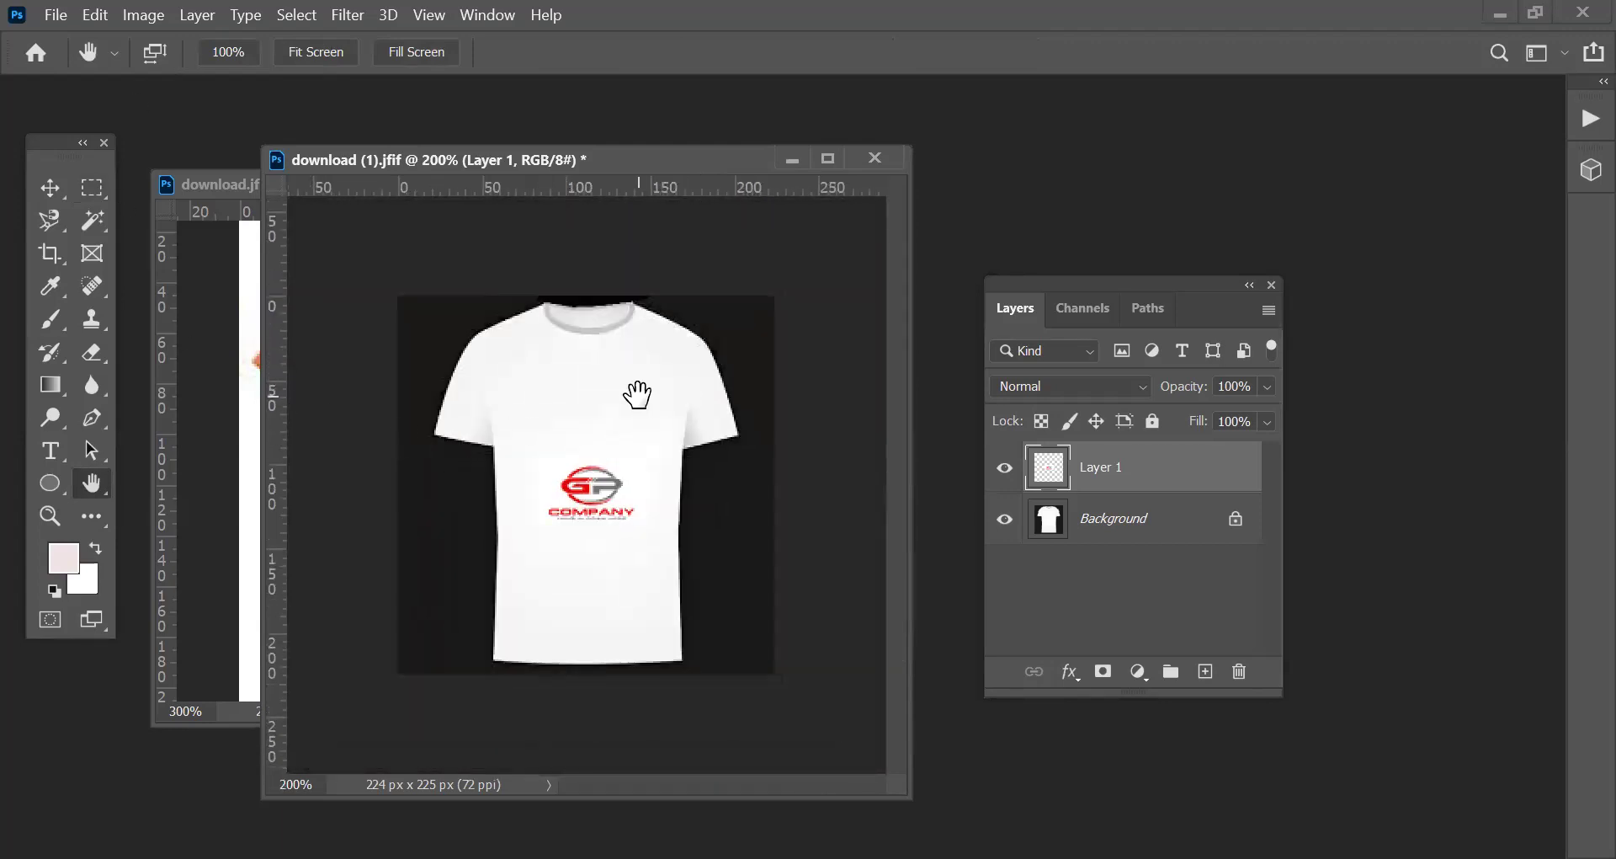
pyautogui.click(106, 421)
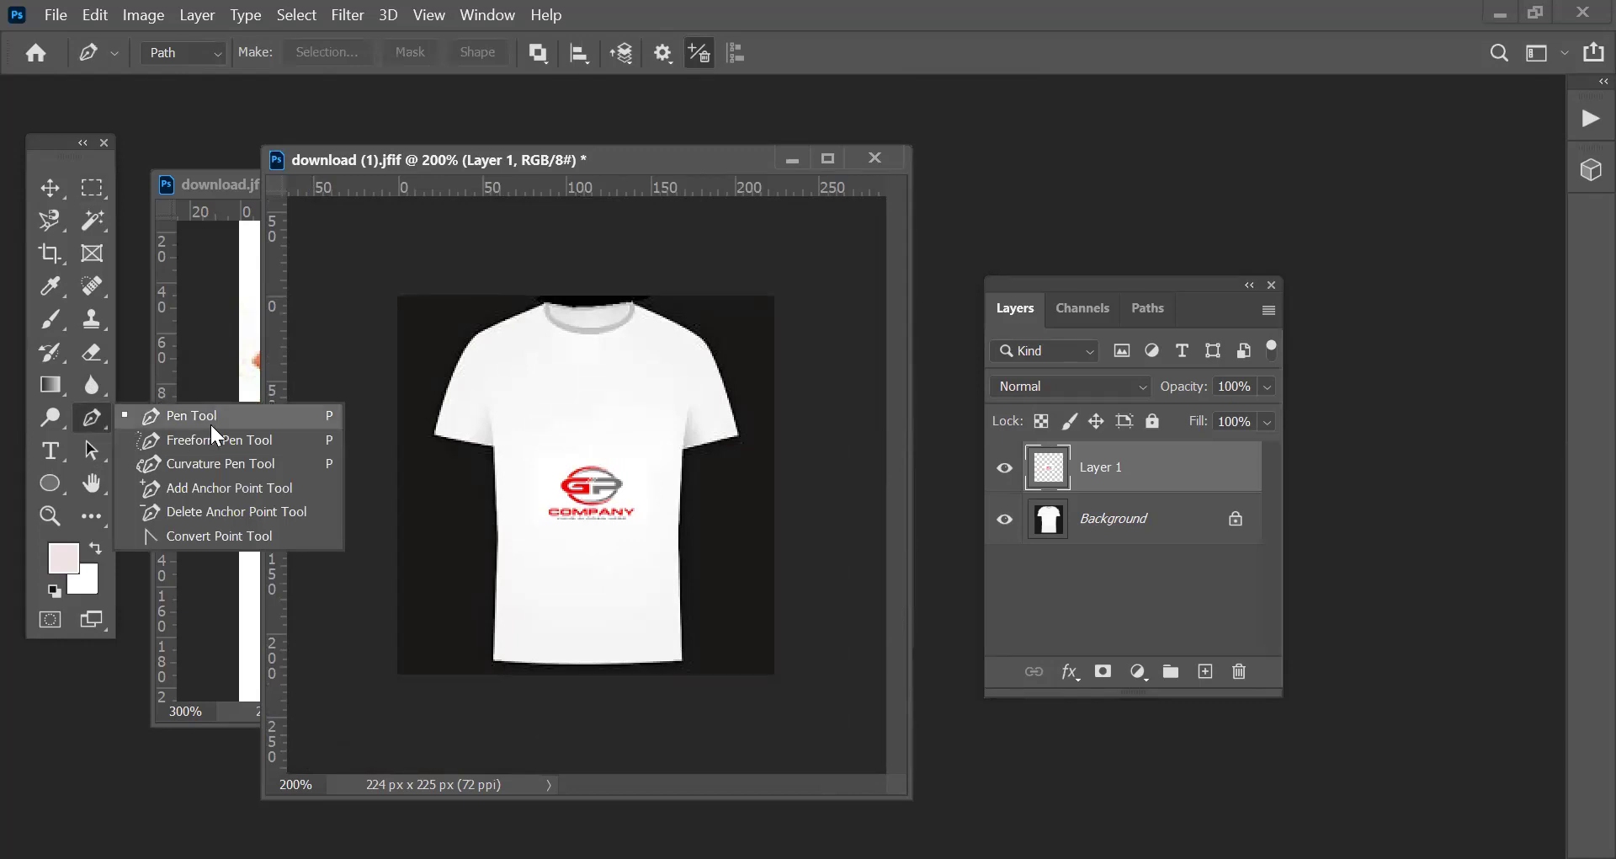
# Float download (2).jfif with the blue icon in its own enlarged window.
pyautogui.click(221, 191)
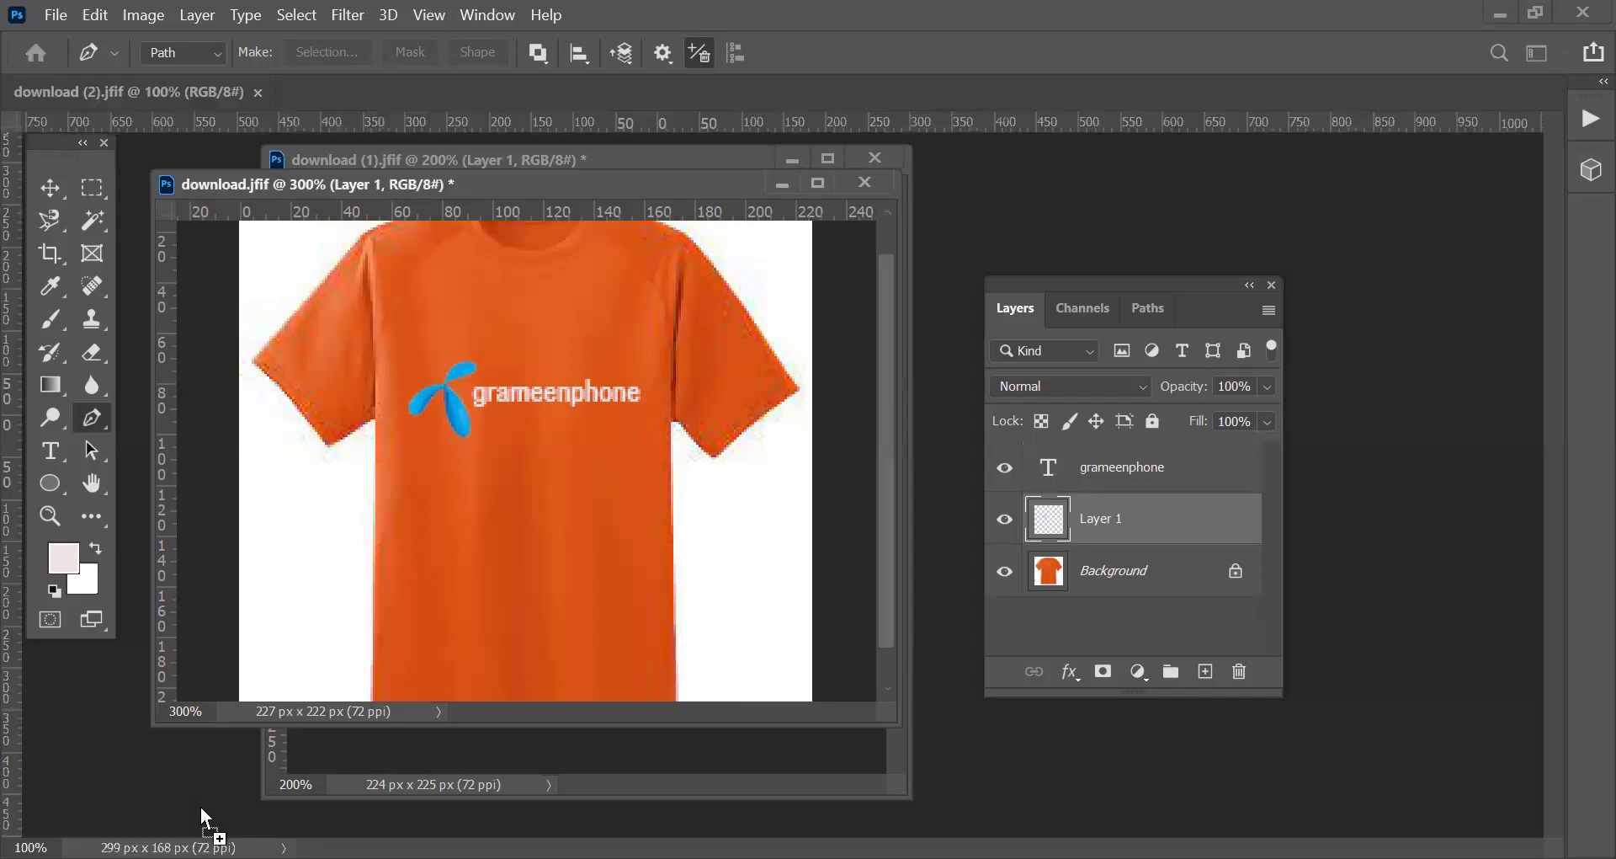
pyautogui.moveTo(126, 91); pyautogui.dragTo(396, 199)
pyautogui.moveTo(543, 431); pyautogui.dragTo(809, 704)
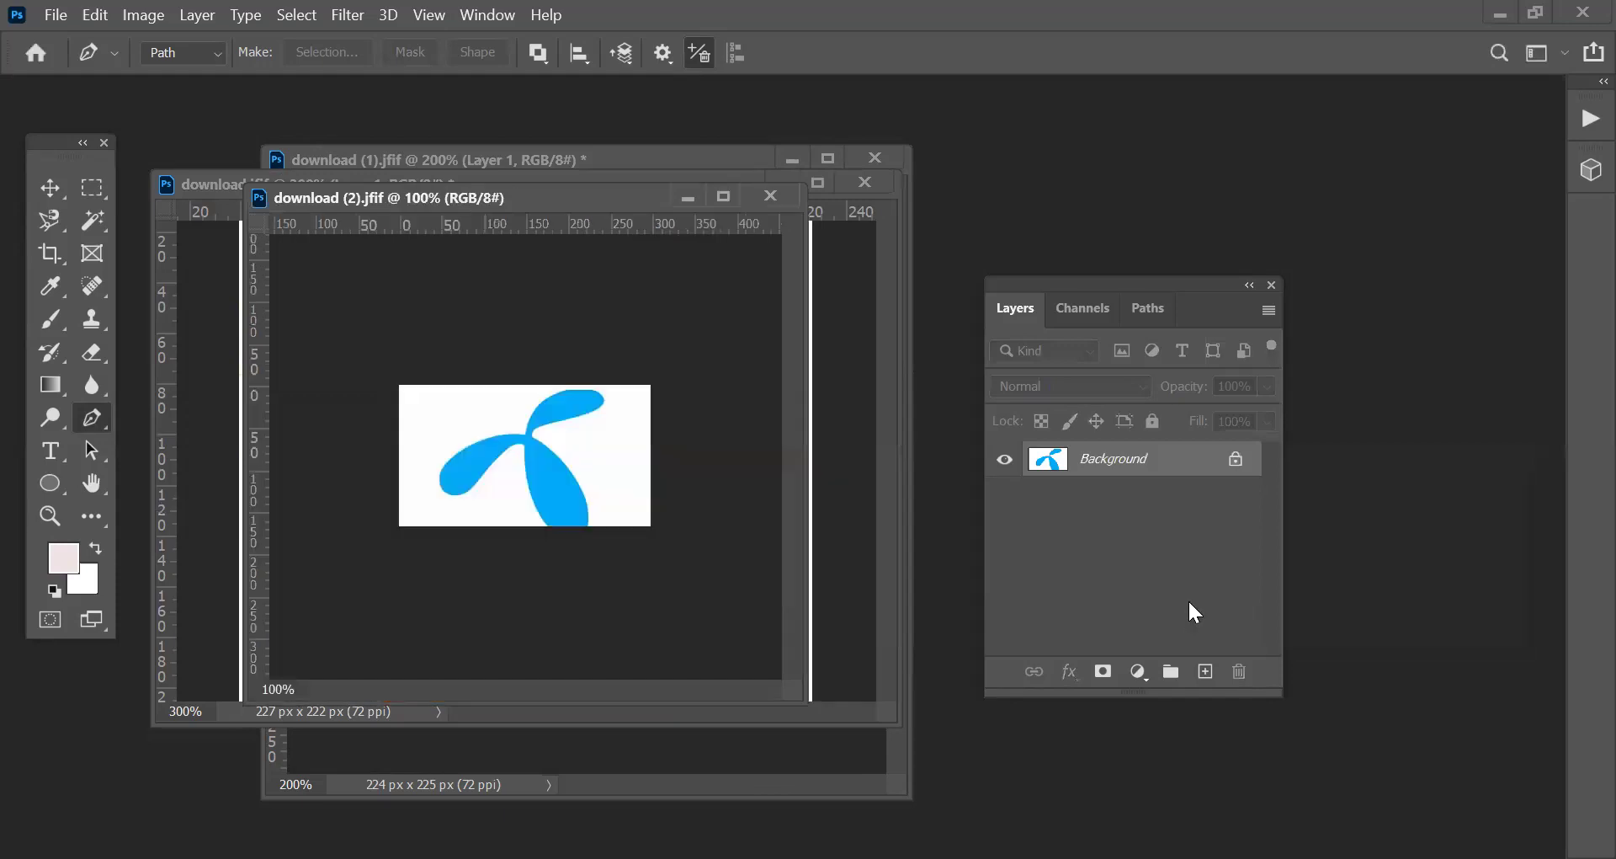
# Unlock the icon's Background layer, then Magic Wand and delete the white areas on both sides of the logo.
pyautogui.click(1234, 459)
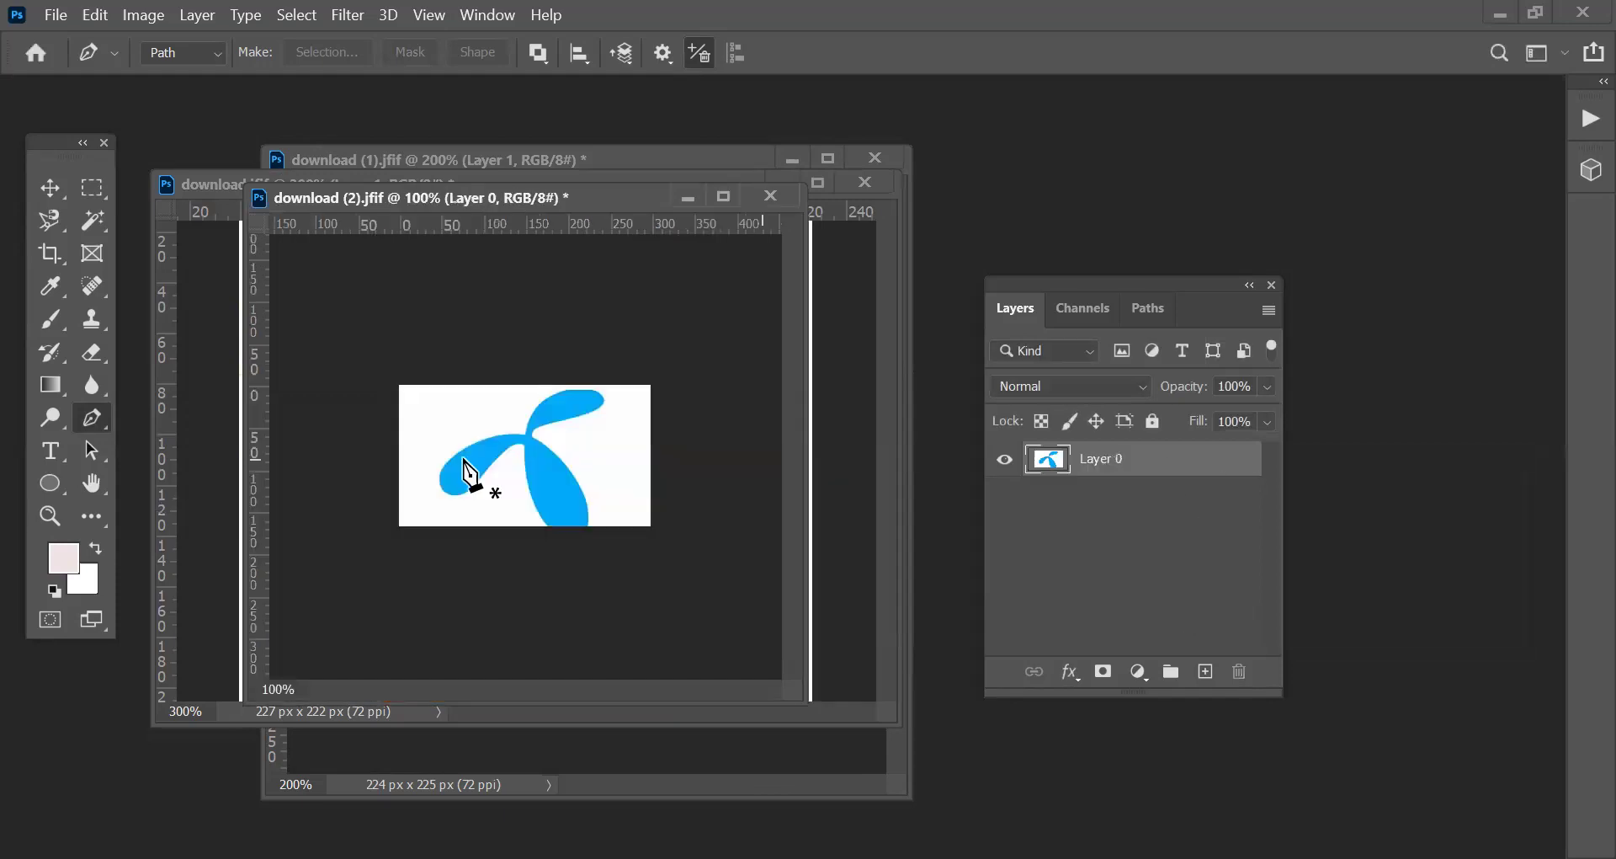
pyautogui.click(100, 227)
pyautogui.rightClick(100, 227)
pyautogui.moveTo(187, 265); pyautogui.dragTo(187, 264)
pyautogui.click(633, 466)
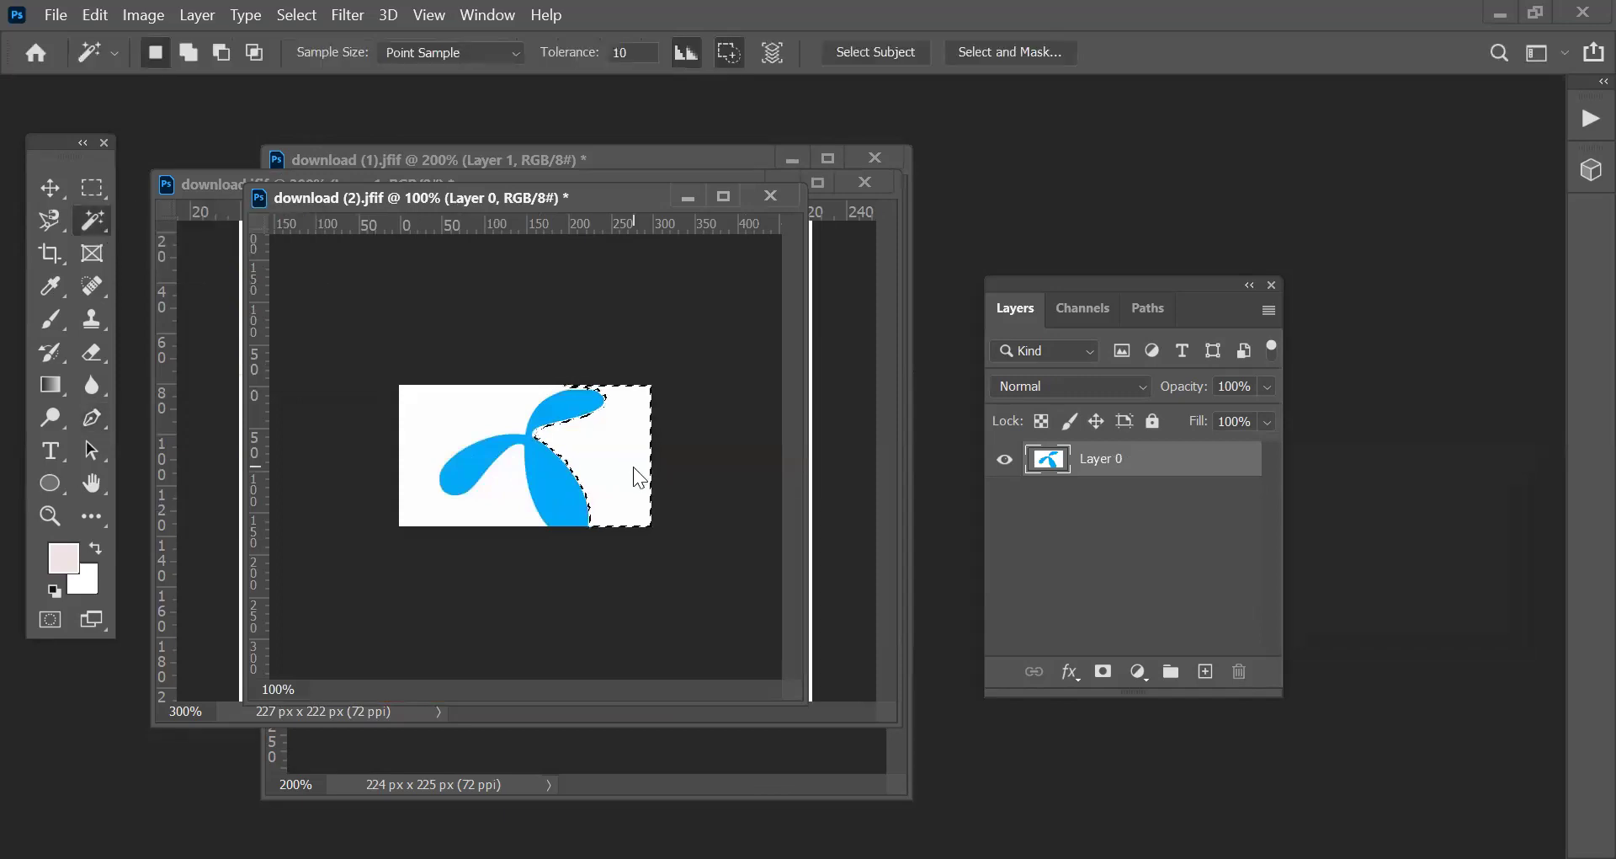
pyautogui.press('Delete')
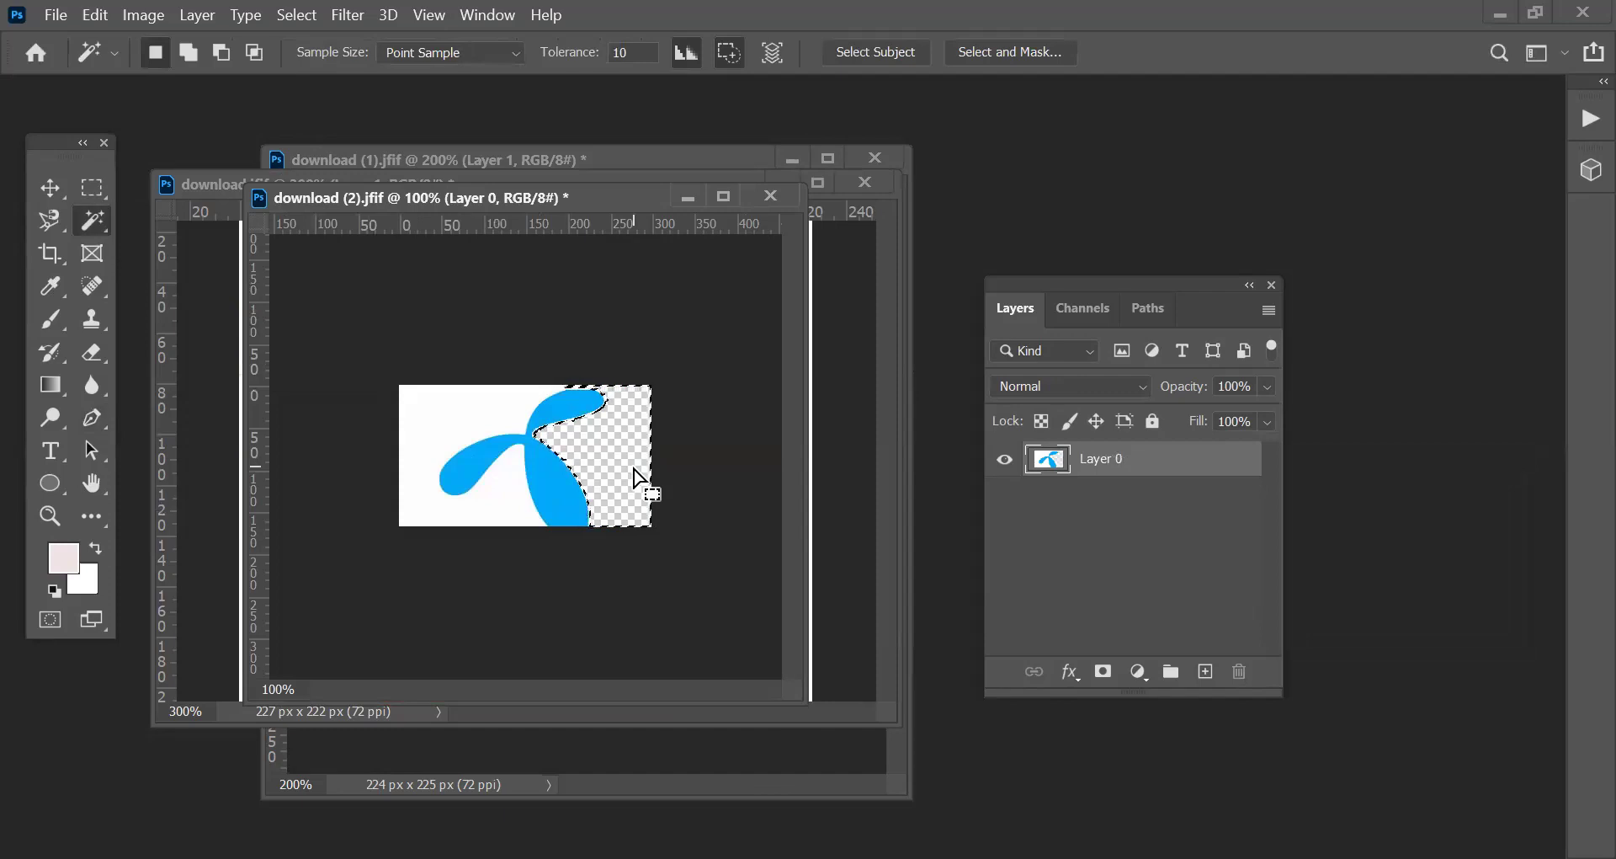
pyautogui.click(518, 487)
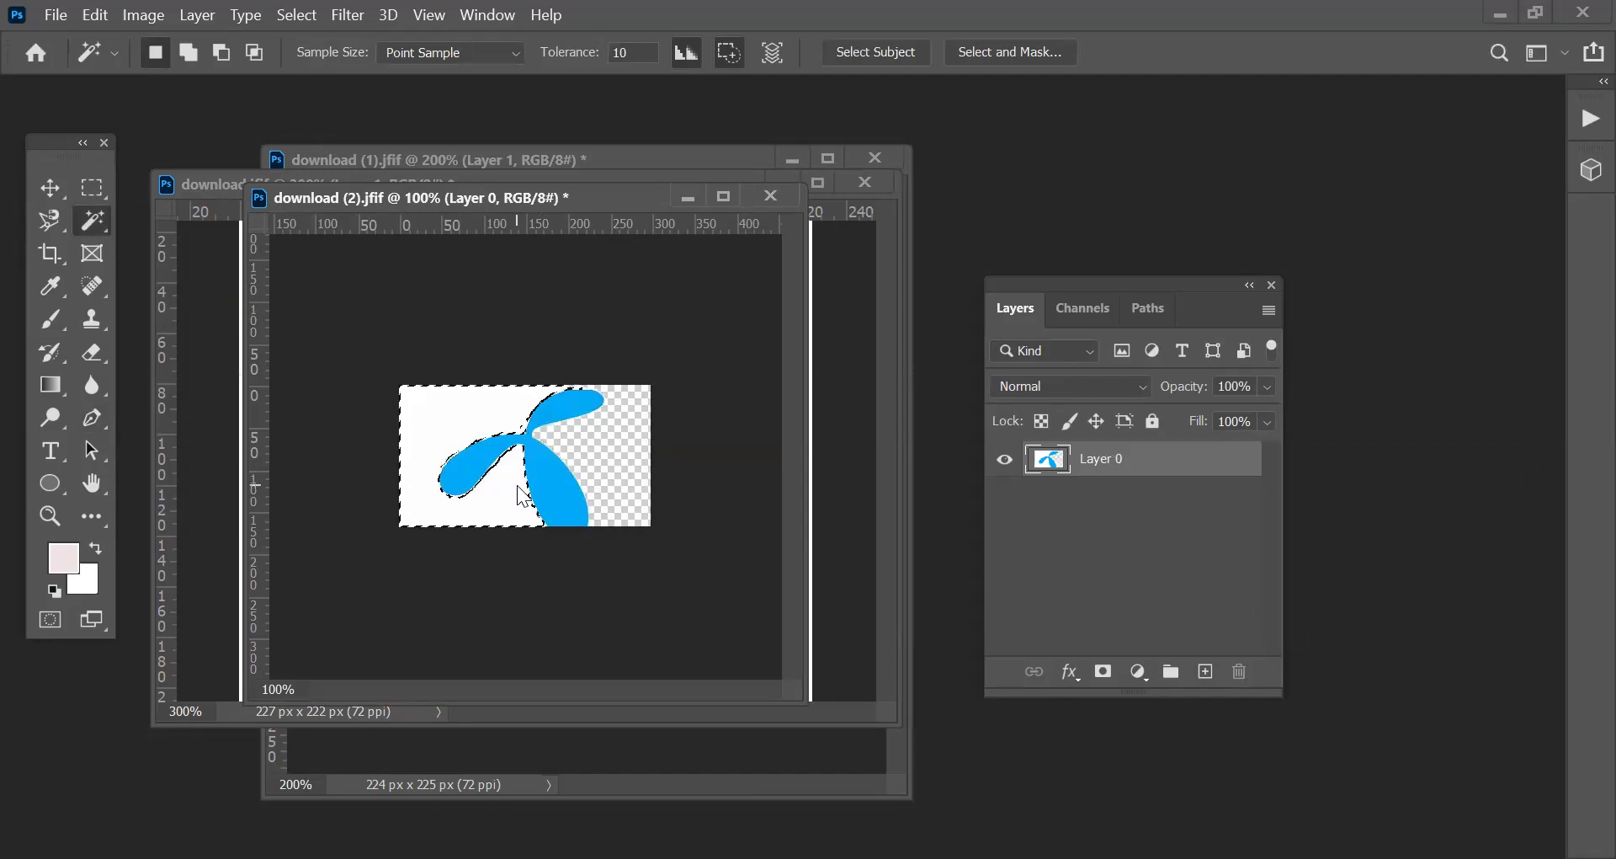
pyautogui.press('Delete')
pyautogui.hotkey('ctrl', 'd')
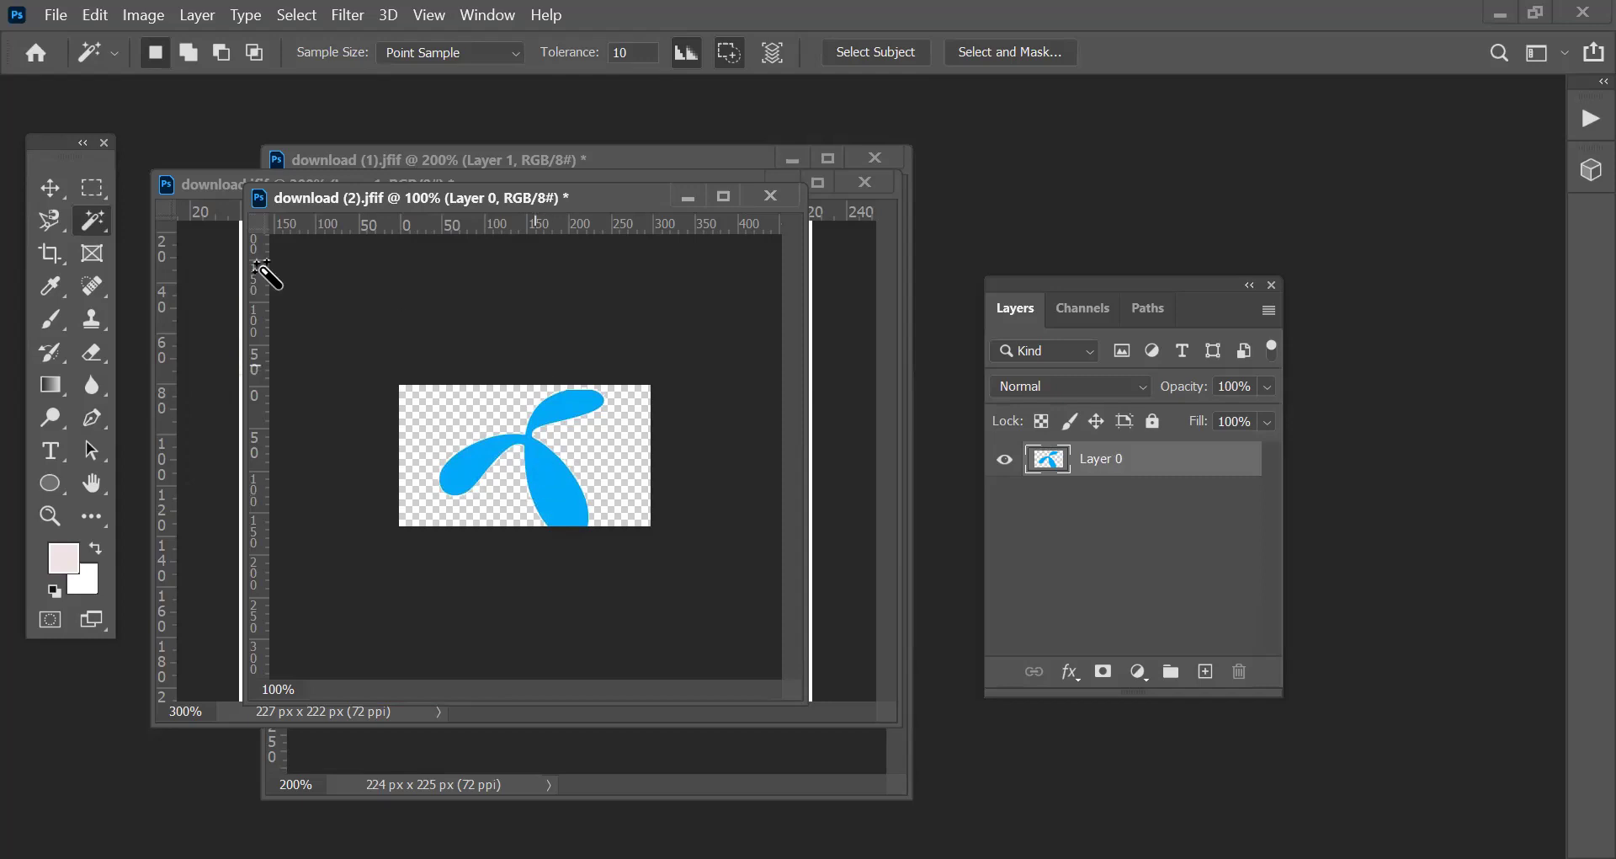
# Revert download (2).jfif to its saved state and convert its Background into an editable Layer 0.
pyautogui.click(57, 17)
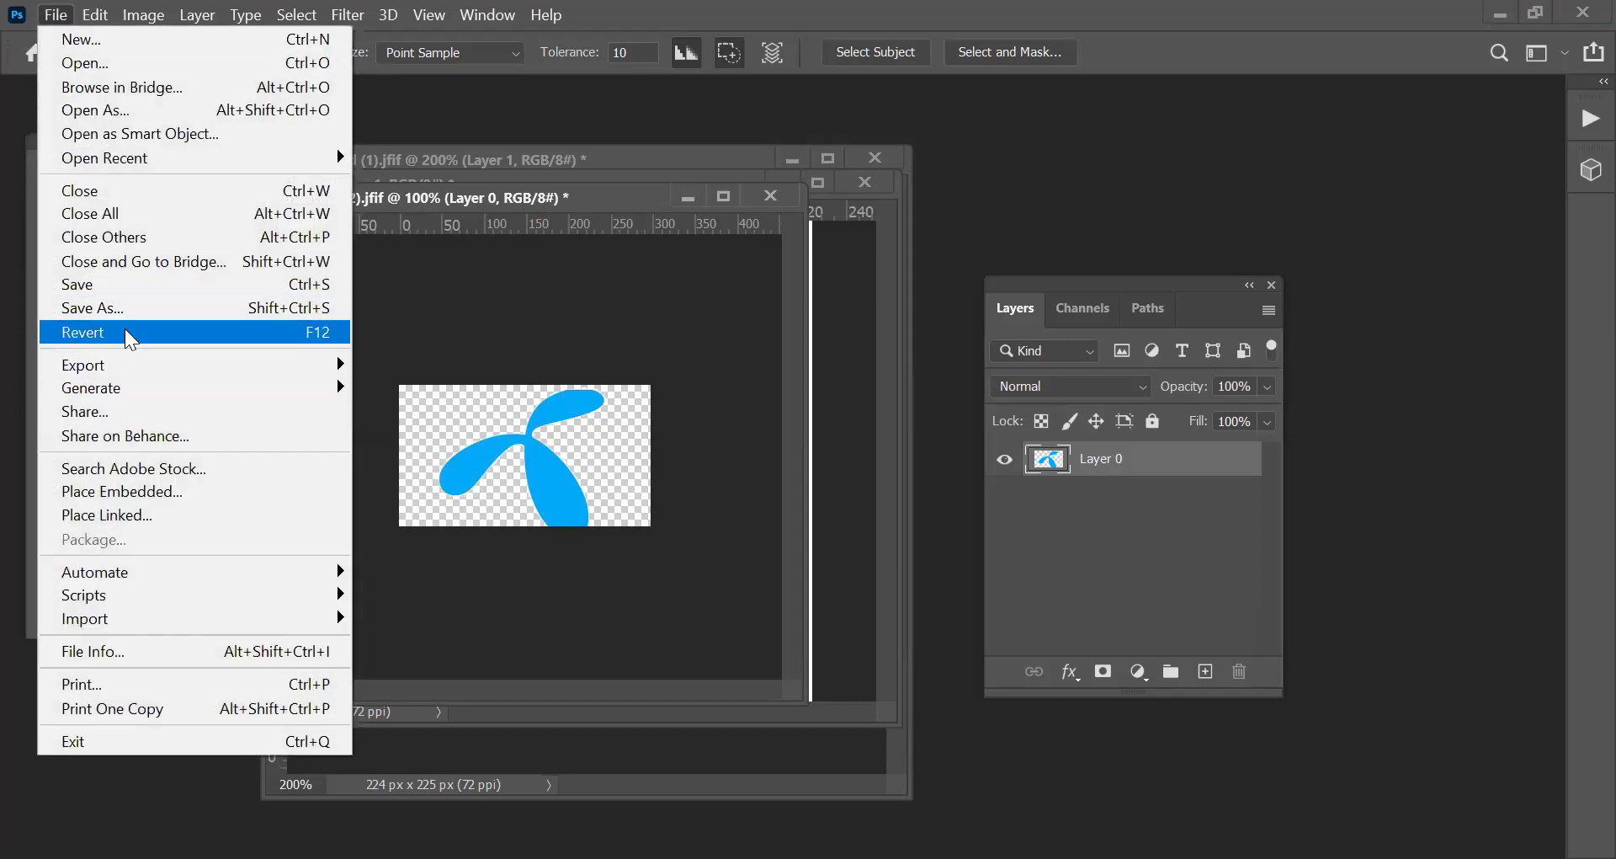
pyautogui.click(131, 337)
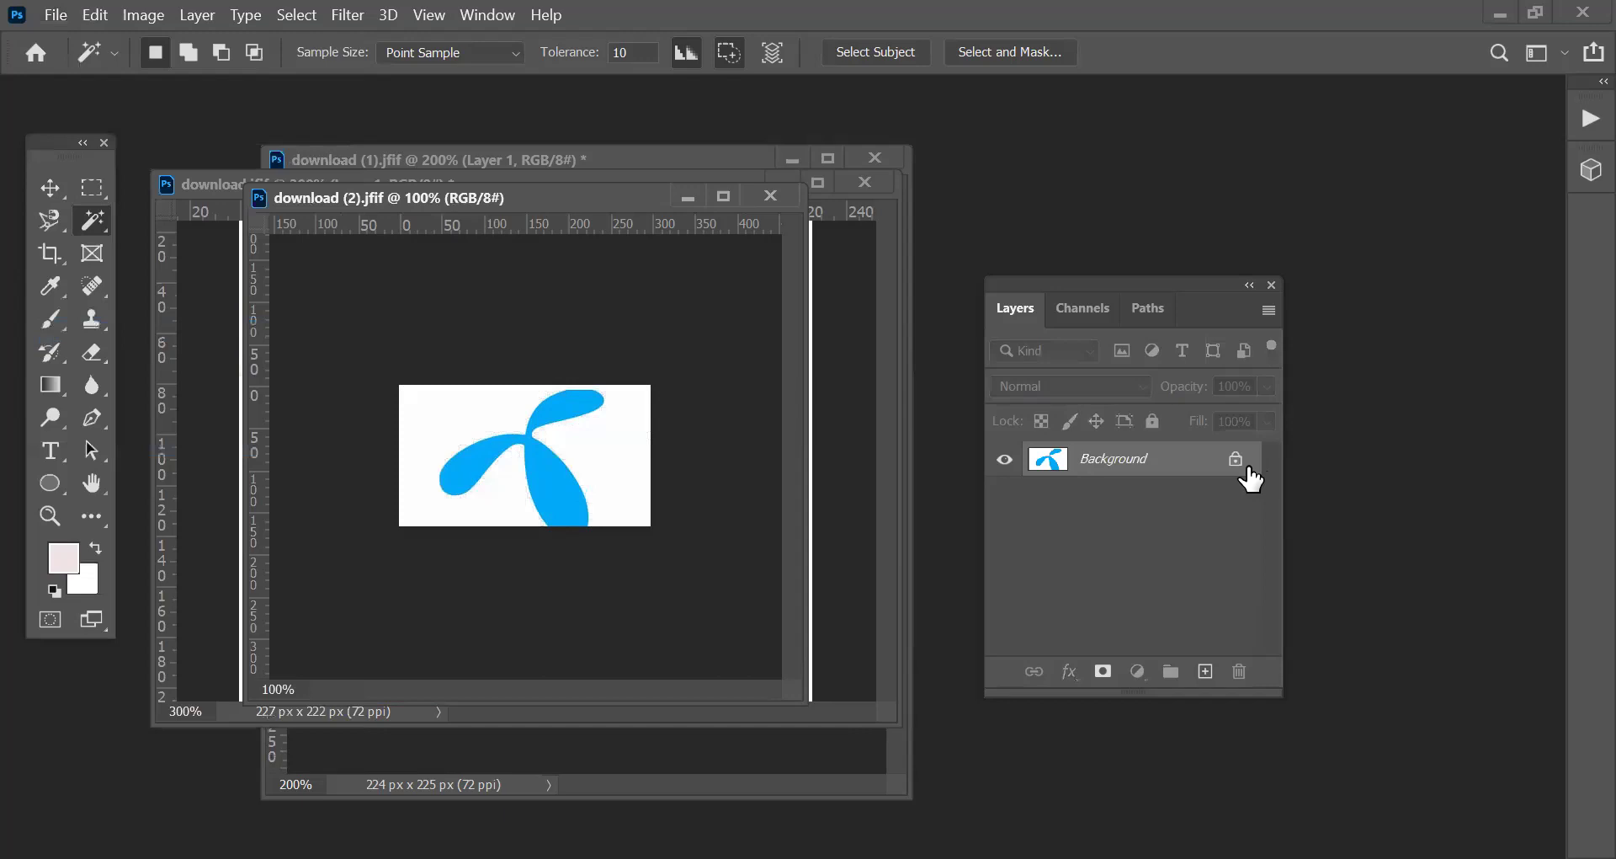
pyautogui.doubleClick(1215, 468)
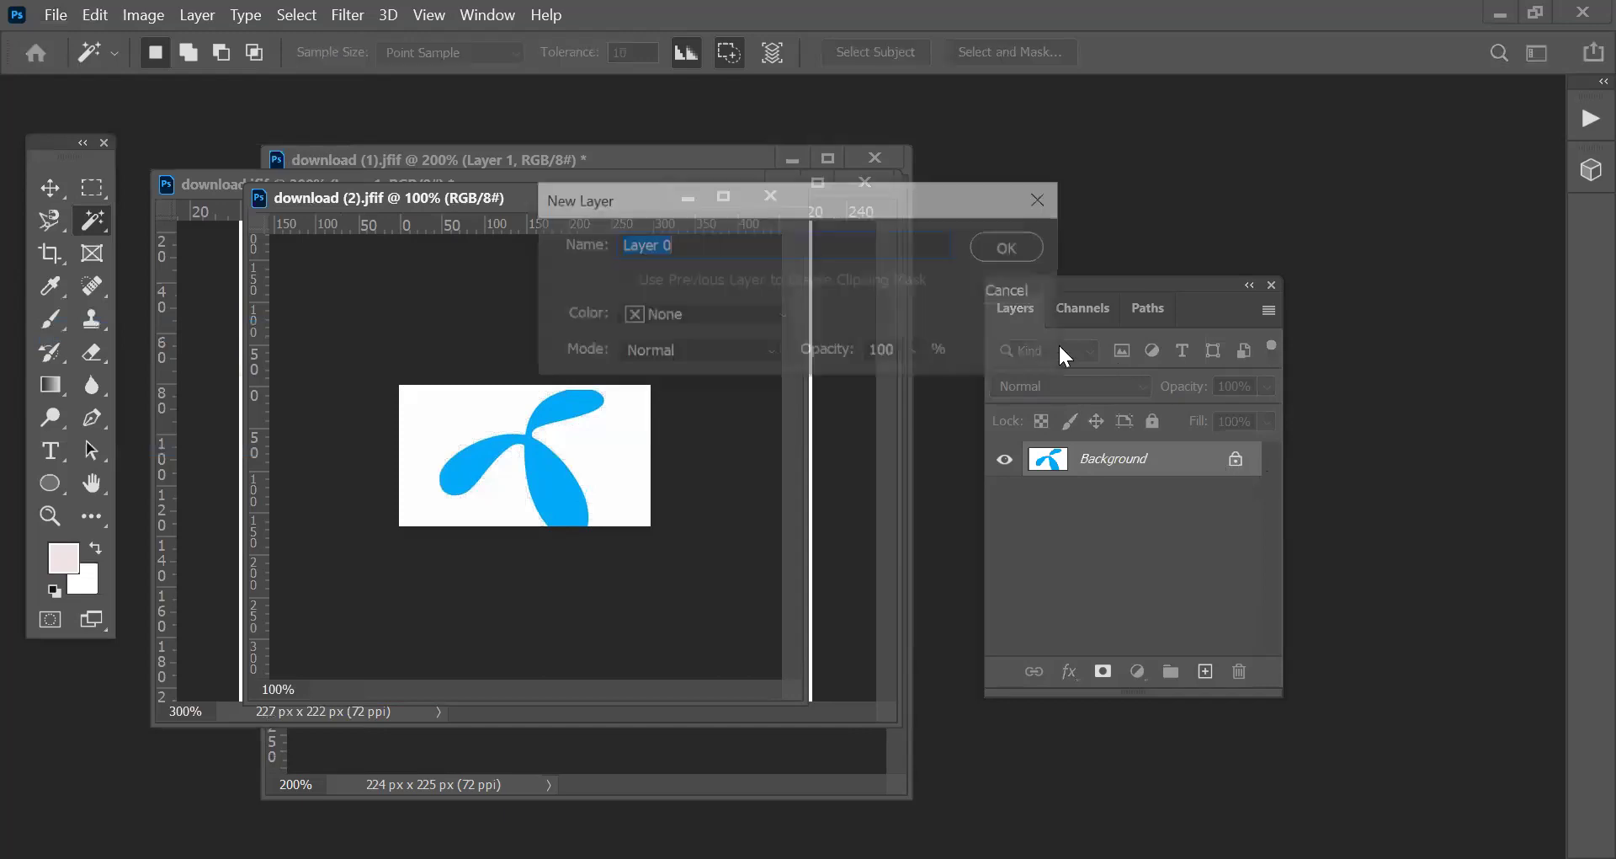
pyautogui.click(1029, 238)
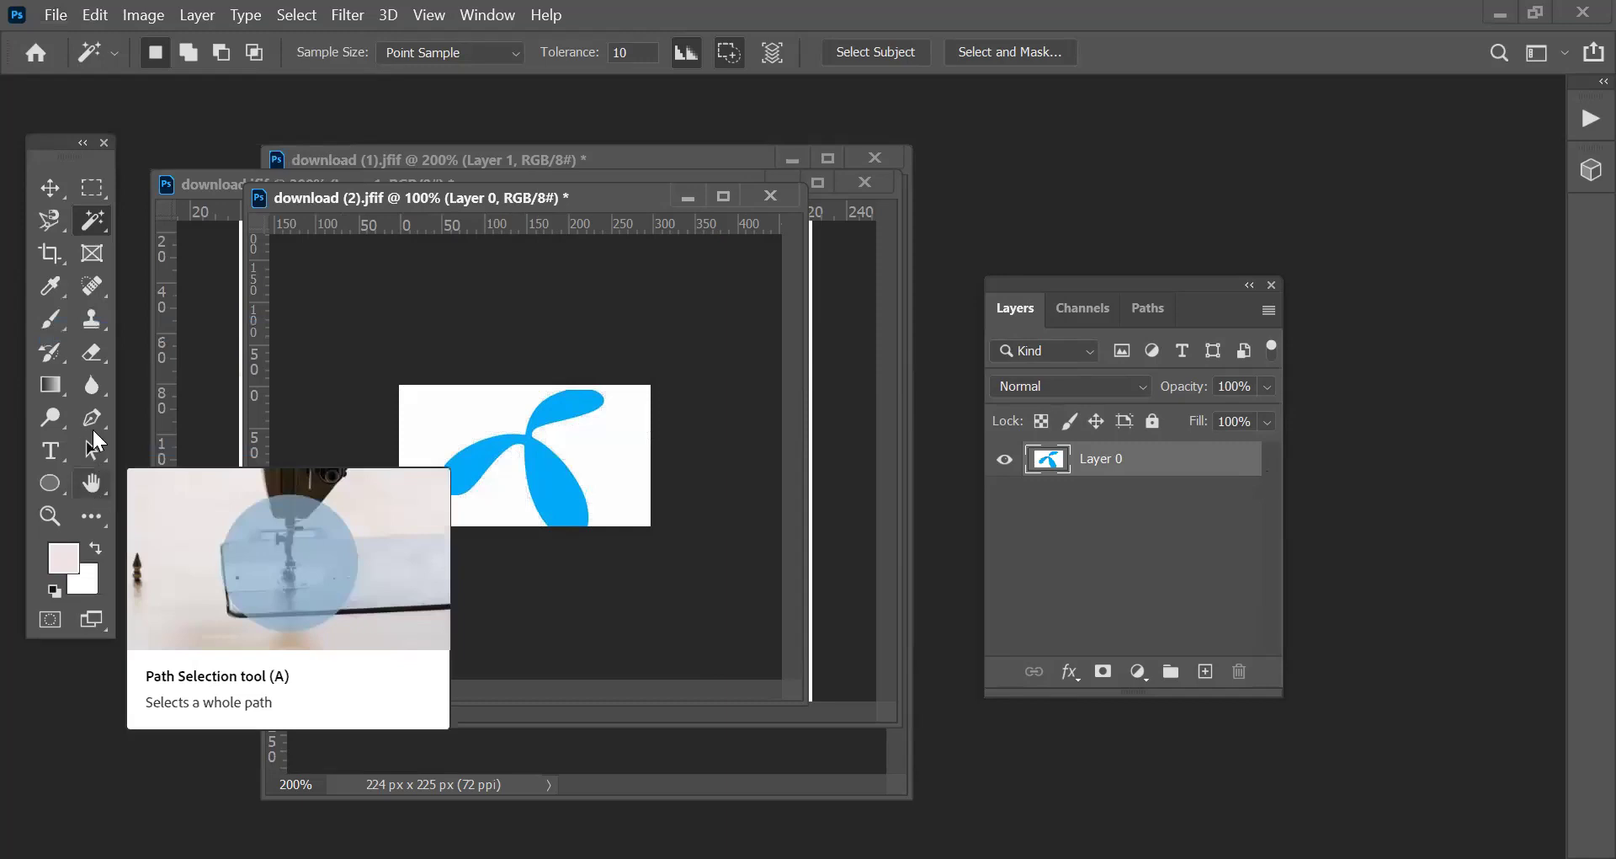
pyautogui.click(92, 417)
pyautogui.click(194, 412)
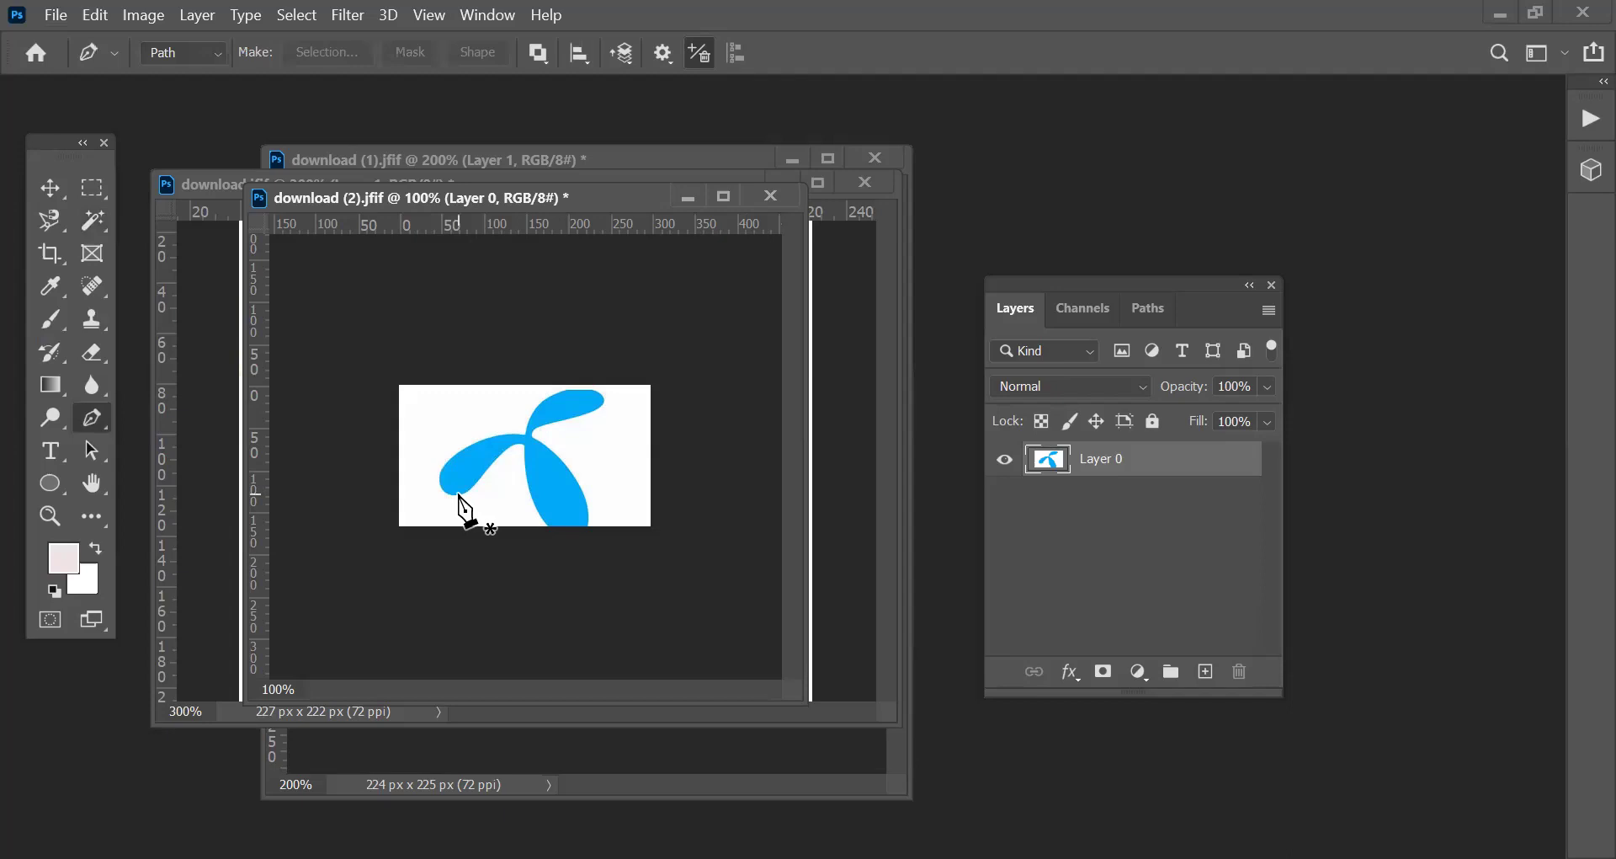
pyautogui.click(442, 483)
pyautogui.moveTo(438, 470)
pyautogui.mouseDown()
pyautogui.moveTo(450, 440)
pyautogui.moveTo(433, 441)
pyautogui.mouseUp()
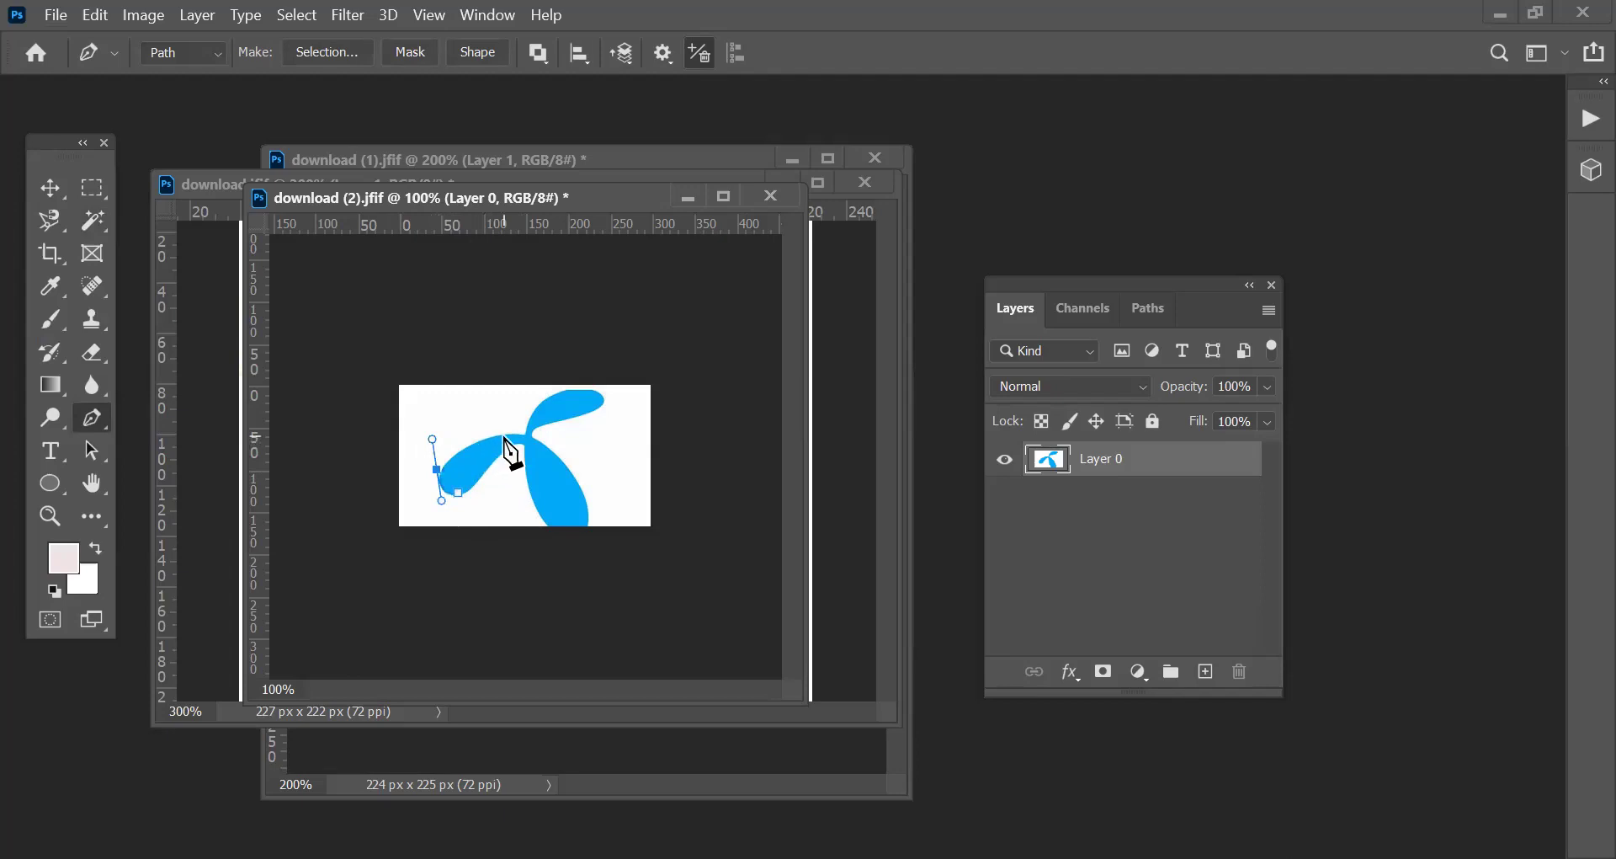
pyautogui.moveTo(514, 434); pyautogui.dragTo(516, 444)
pyautogui.click(437, 474)
pyautogui.hotkey('ctrl', 'z')
pyautogui.press('alt')
pyautogui.moveTo(450, 451); pyautogui.dragTo(454, 448)
pyautogui.press('Escape')
pyautogui.press('Escape')
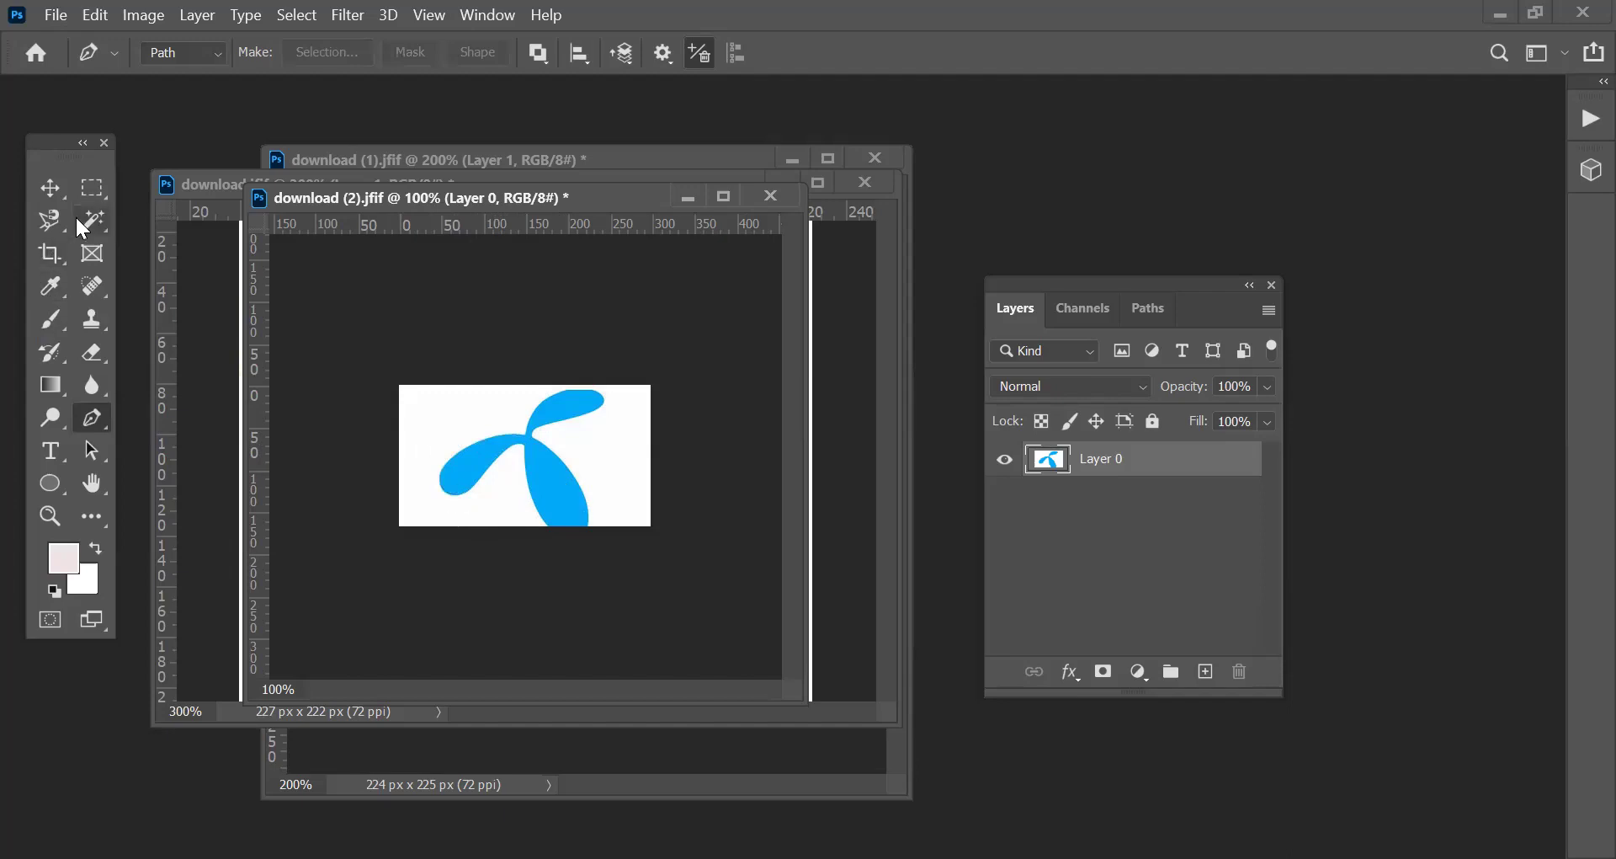
# Trace the blue icon's three-petal outline with the Magnetic Lasso and close it into a selection.
pyautogui.moveTo(65, 224); pyautogui.dragTo(149, 263)
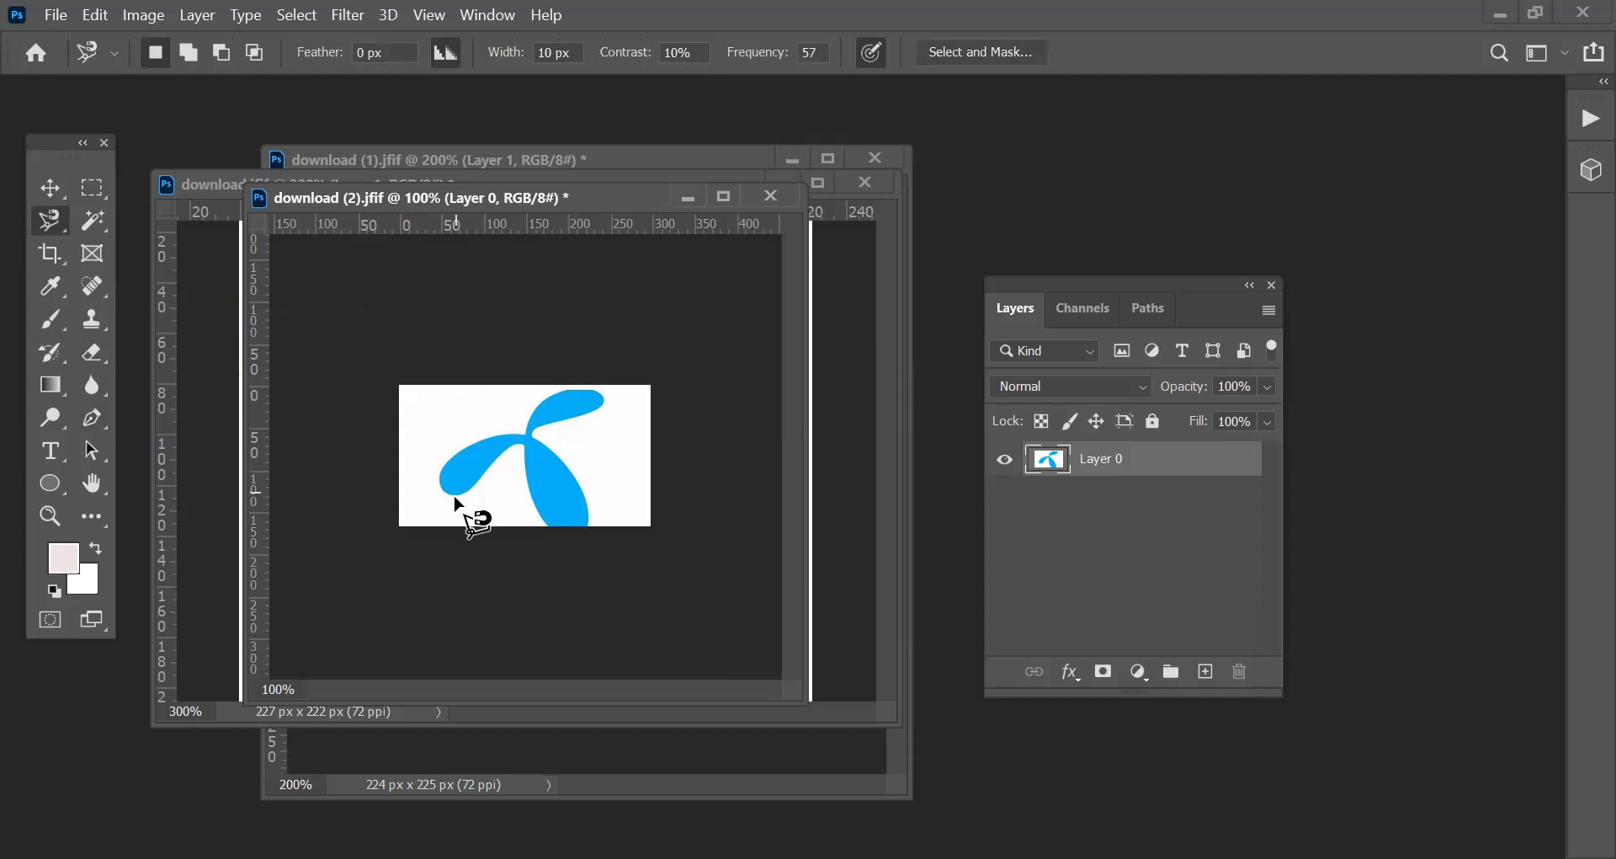
pyautogui.click(437, 482)
pyautogui.click(532, 441)
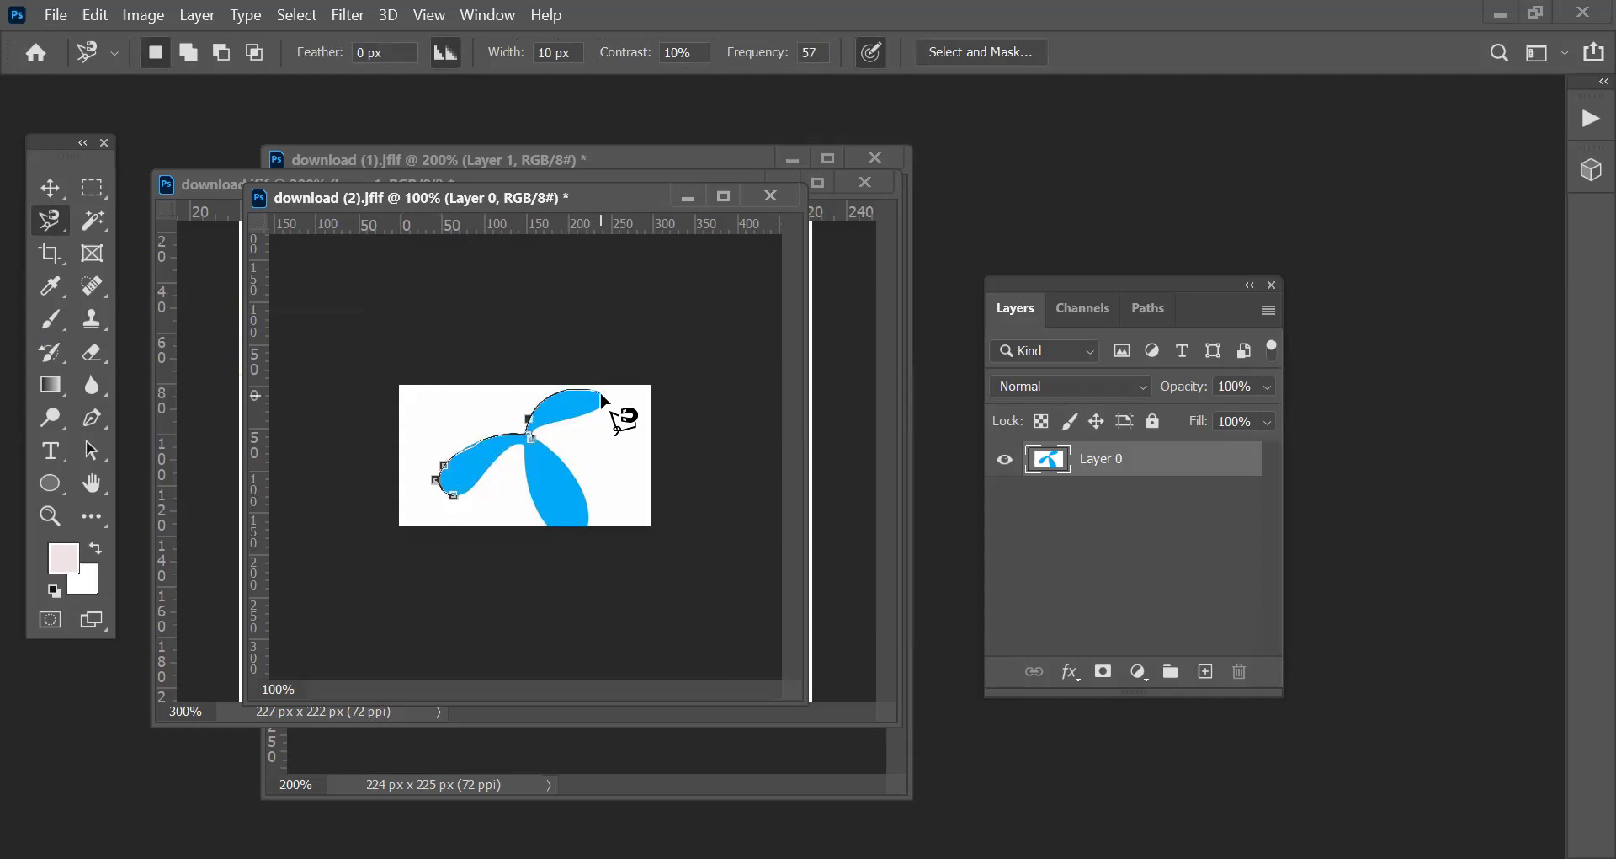
pyautogui.click(599, 393)
pyautogui.click(534, 431)
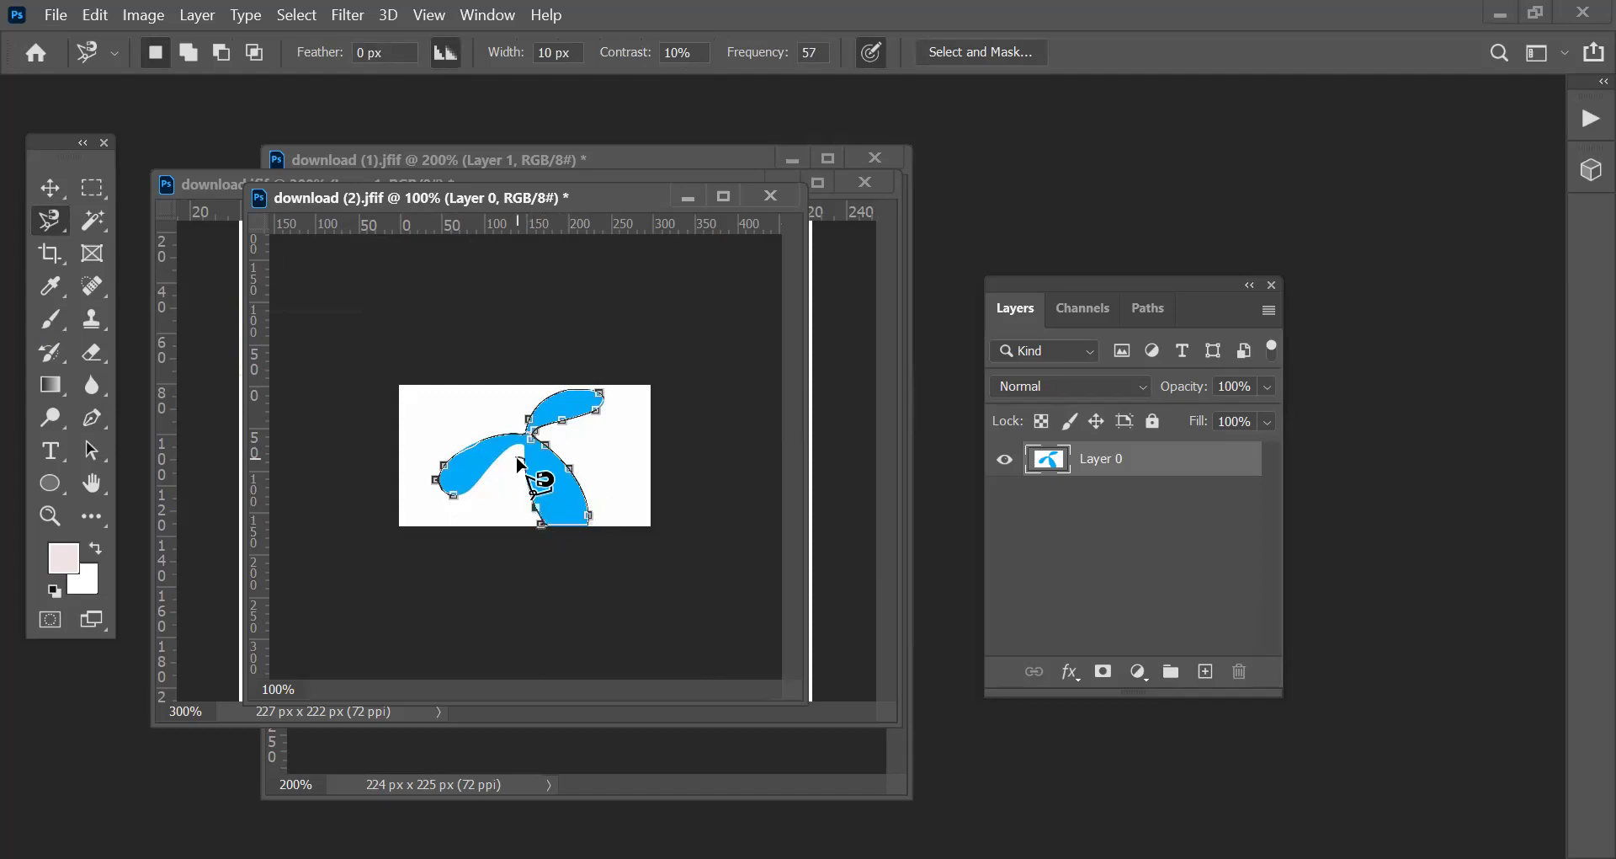
pyautogui.doubleClick(447, 497)
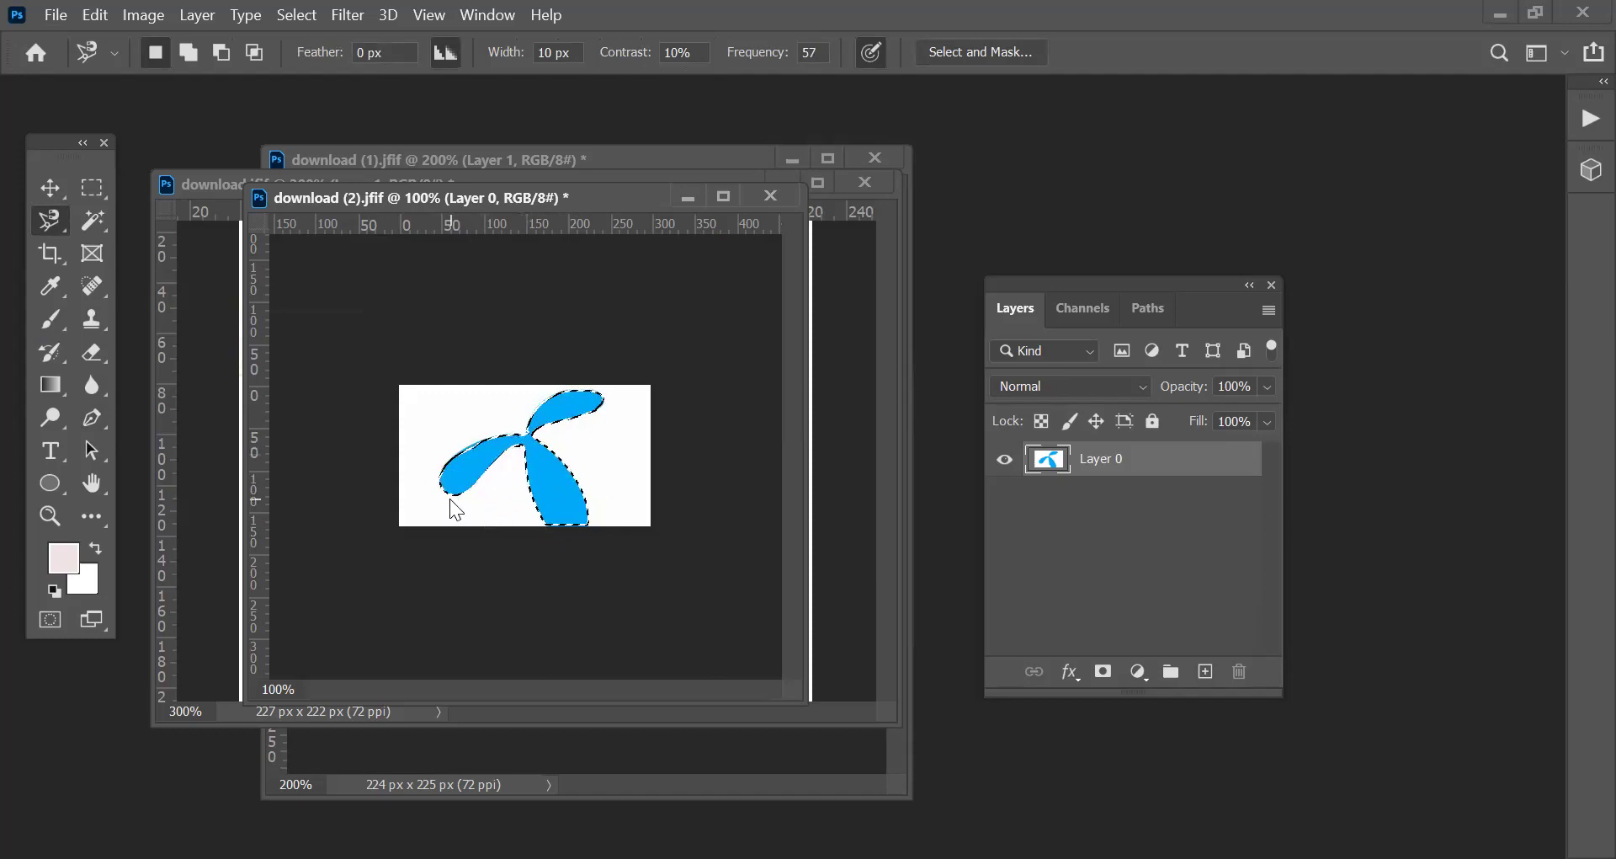
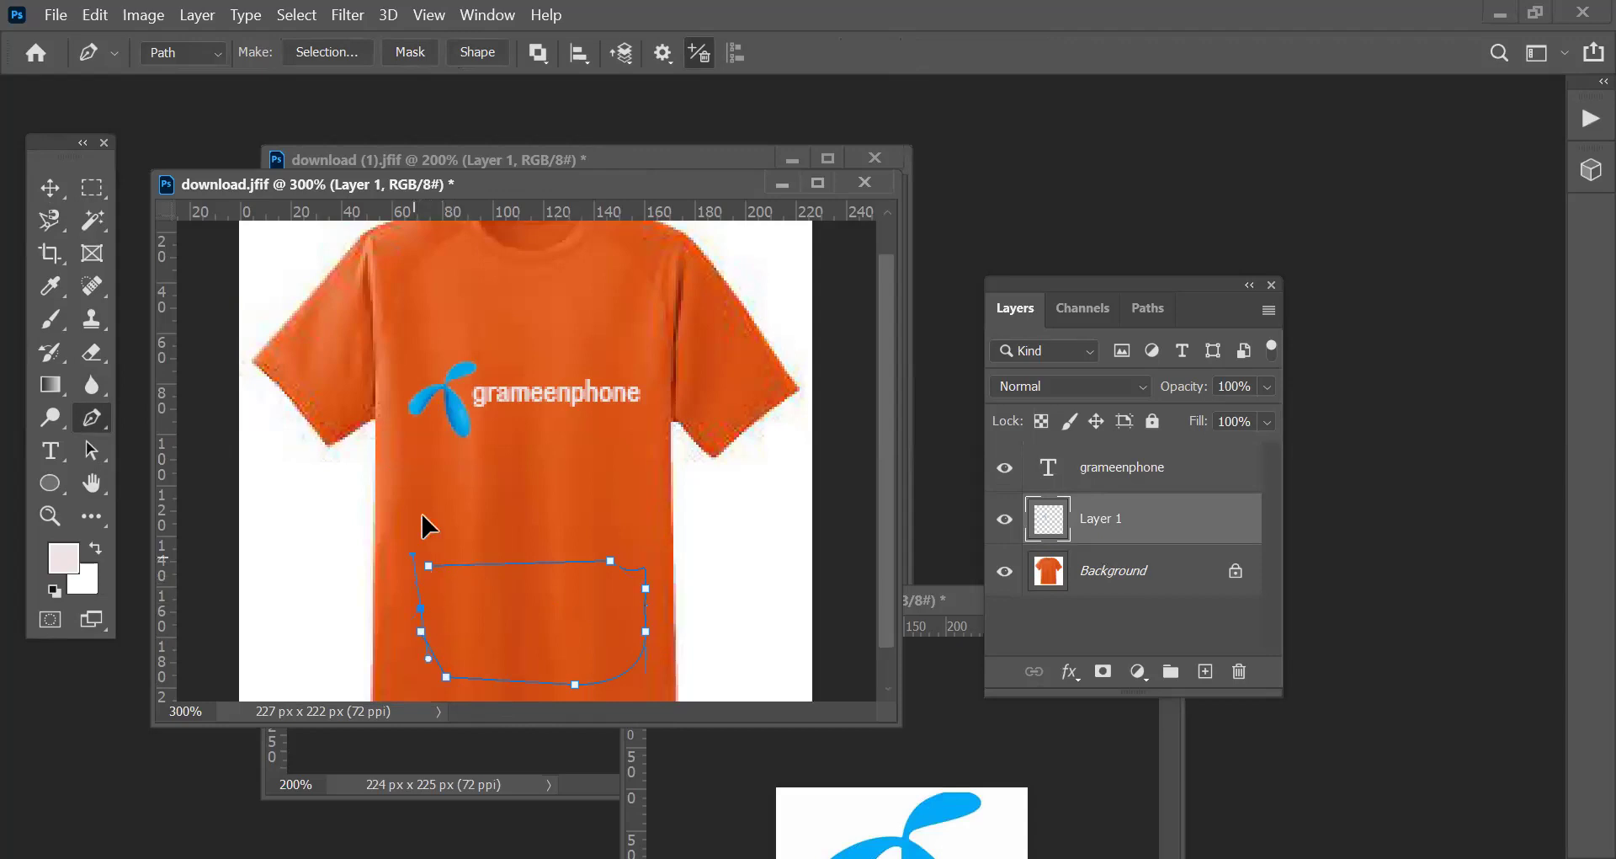
# Remove the old closed path and draw a straight Pen segment across the lower shirt.
pyautogui.press('Escape')
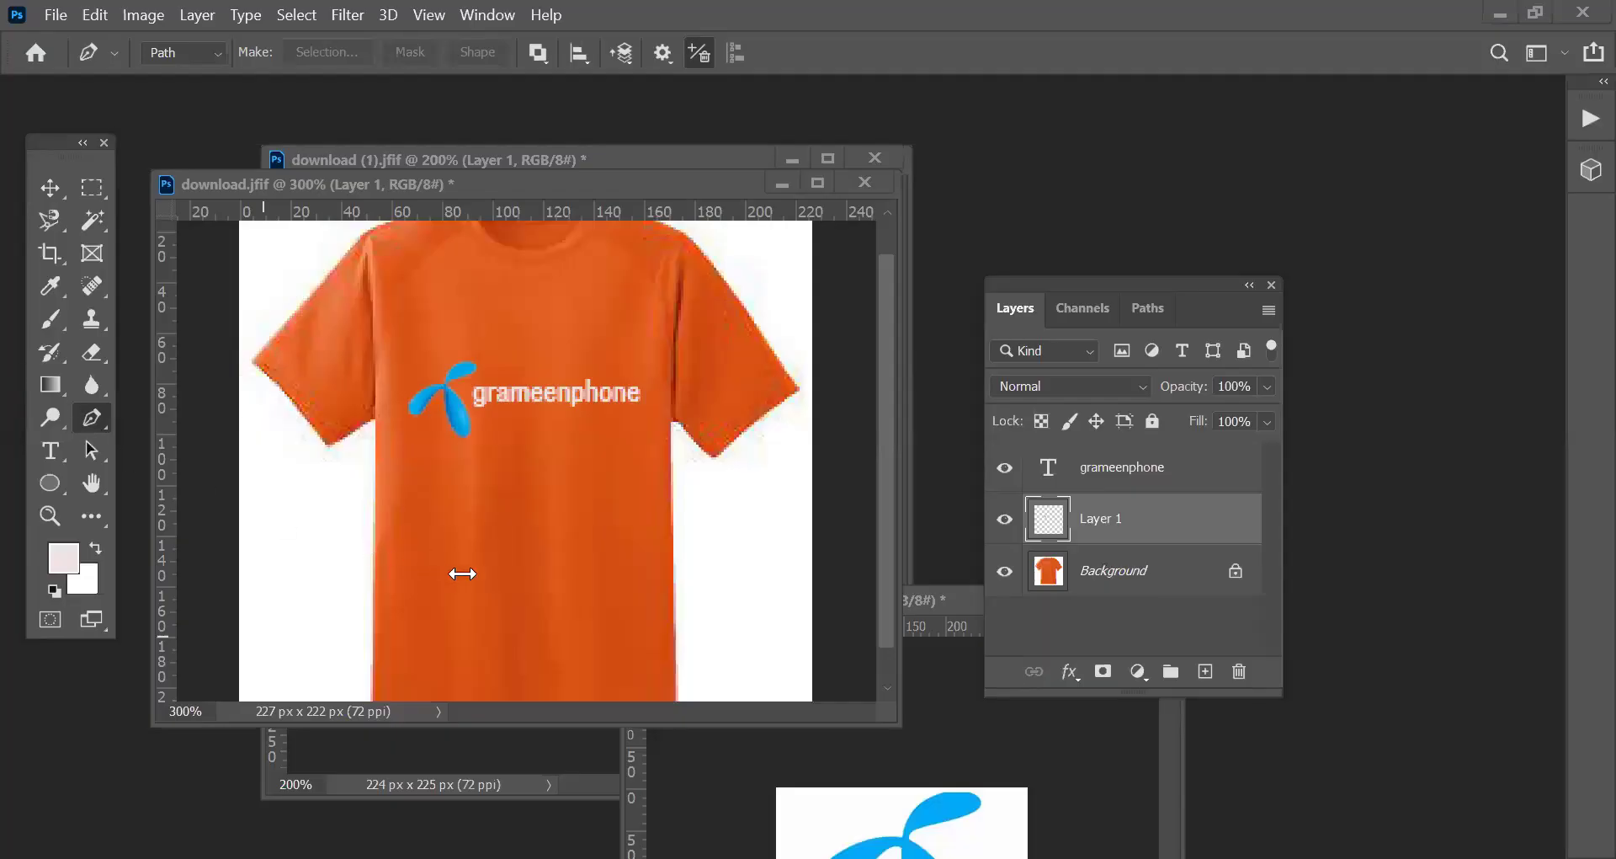
pyautogui.click(456, 557)
pyautogui.click(606, 556)
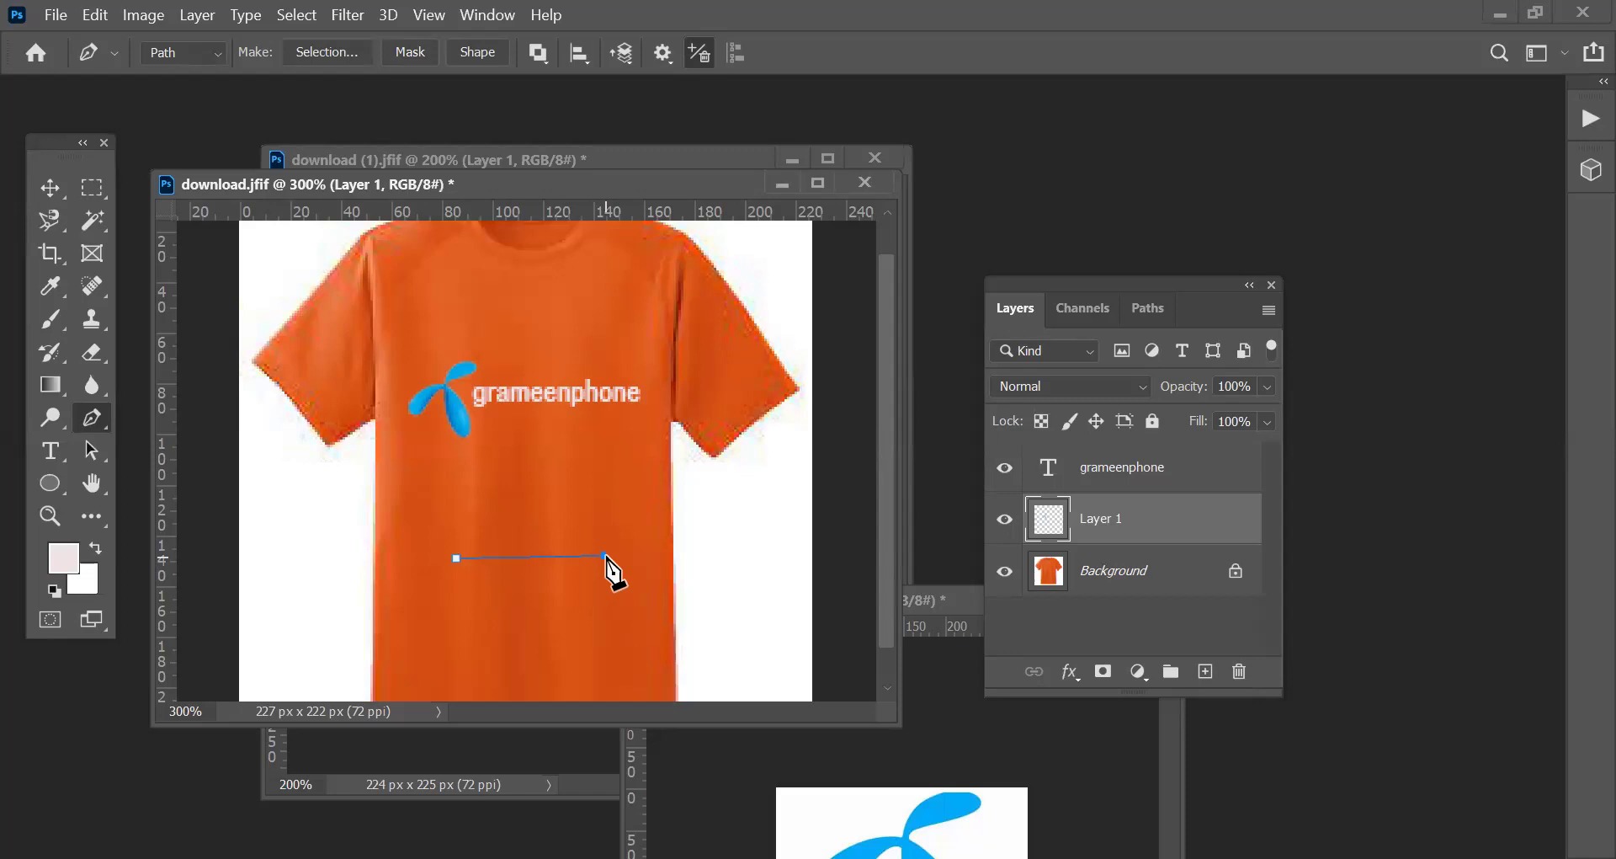
pyautogui.click(482, 557)
# Add anchor points to the segment and drag the middle one into an S-curve with Convert Point.
pyautogui.click(93, 418)
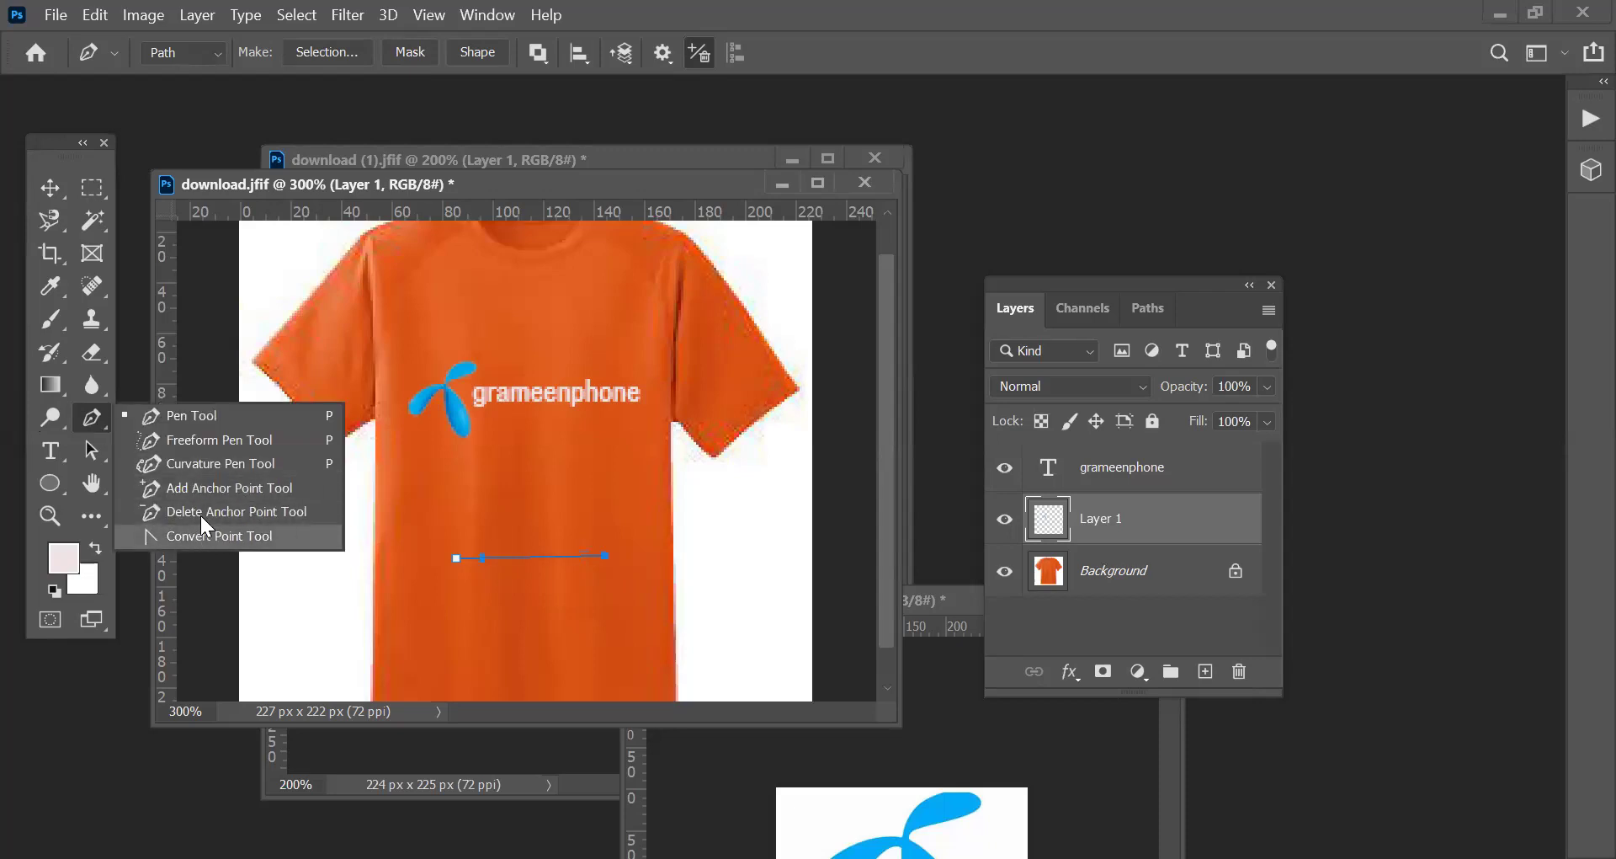
pyautogui.click(247, 493)
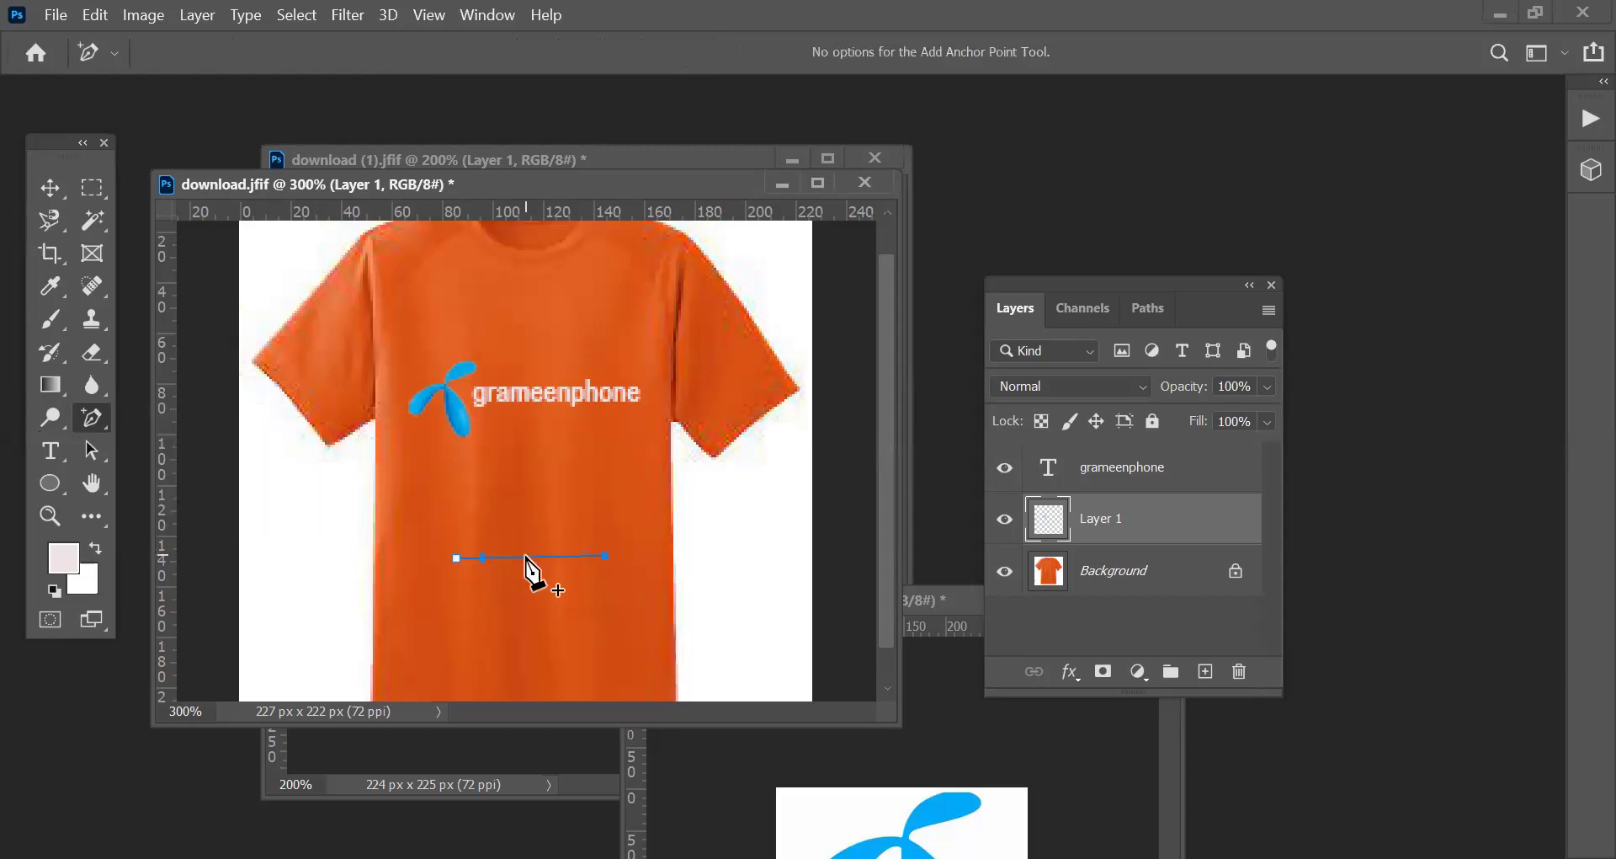
pyautogui.click(525, 557)
pyautogui.moveTo(88, 423); pyautogui.dragTo(209, 539)
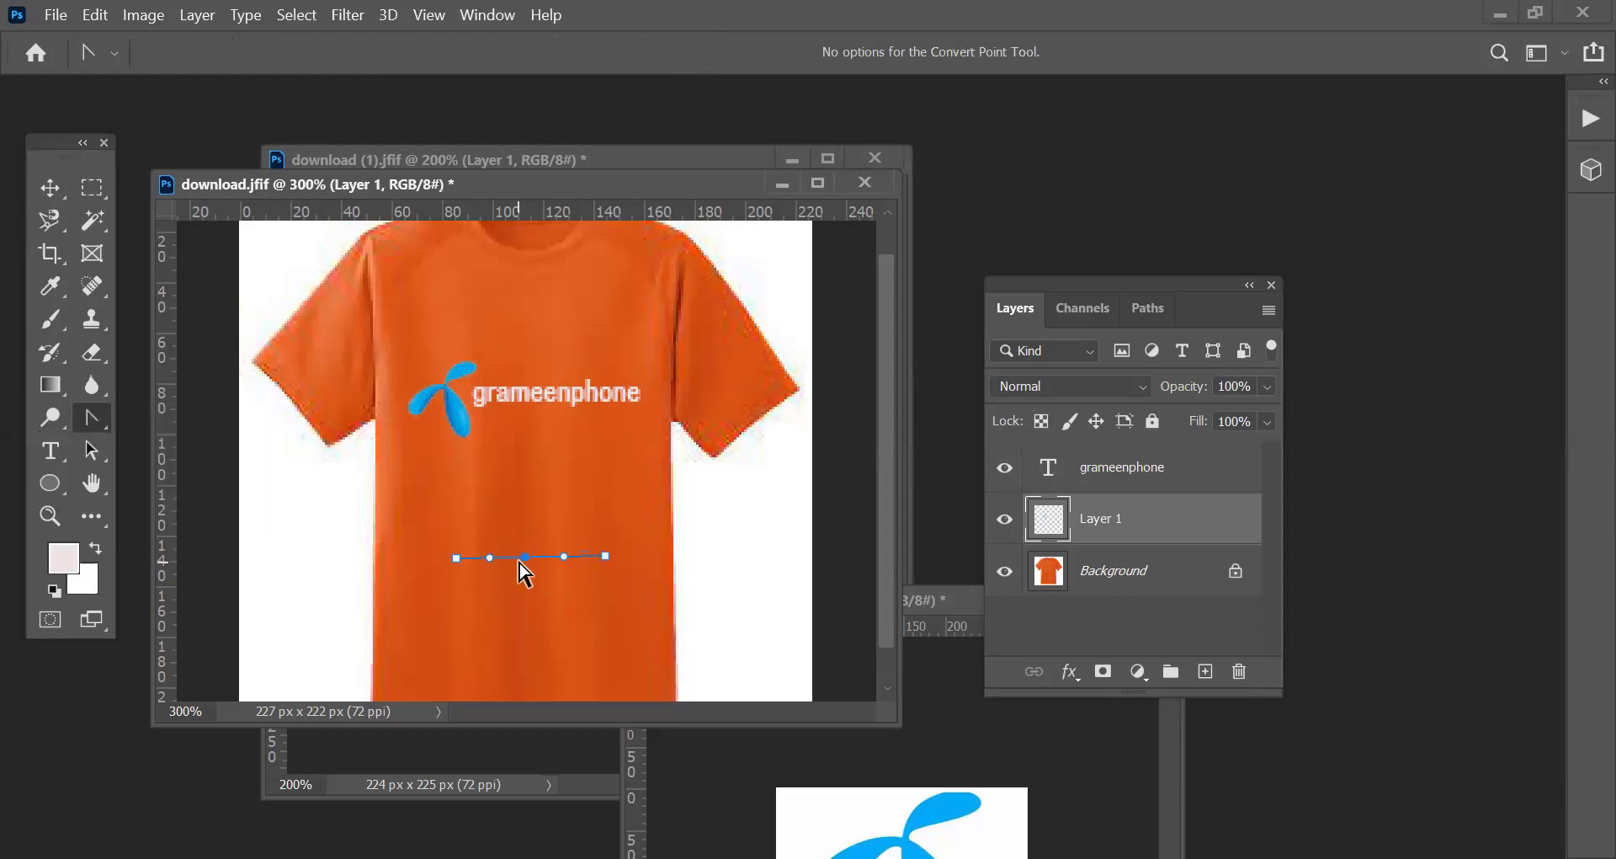
pyautogui.moveTo(524, 558); pyautogui.dragTo(530, 505)
# Load the curved path as a selection and unlock the Background as Layer 0.
pyautogui.hotkey('ctrl', 'Return')
pyautogui.click(1209, 569)
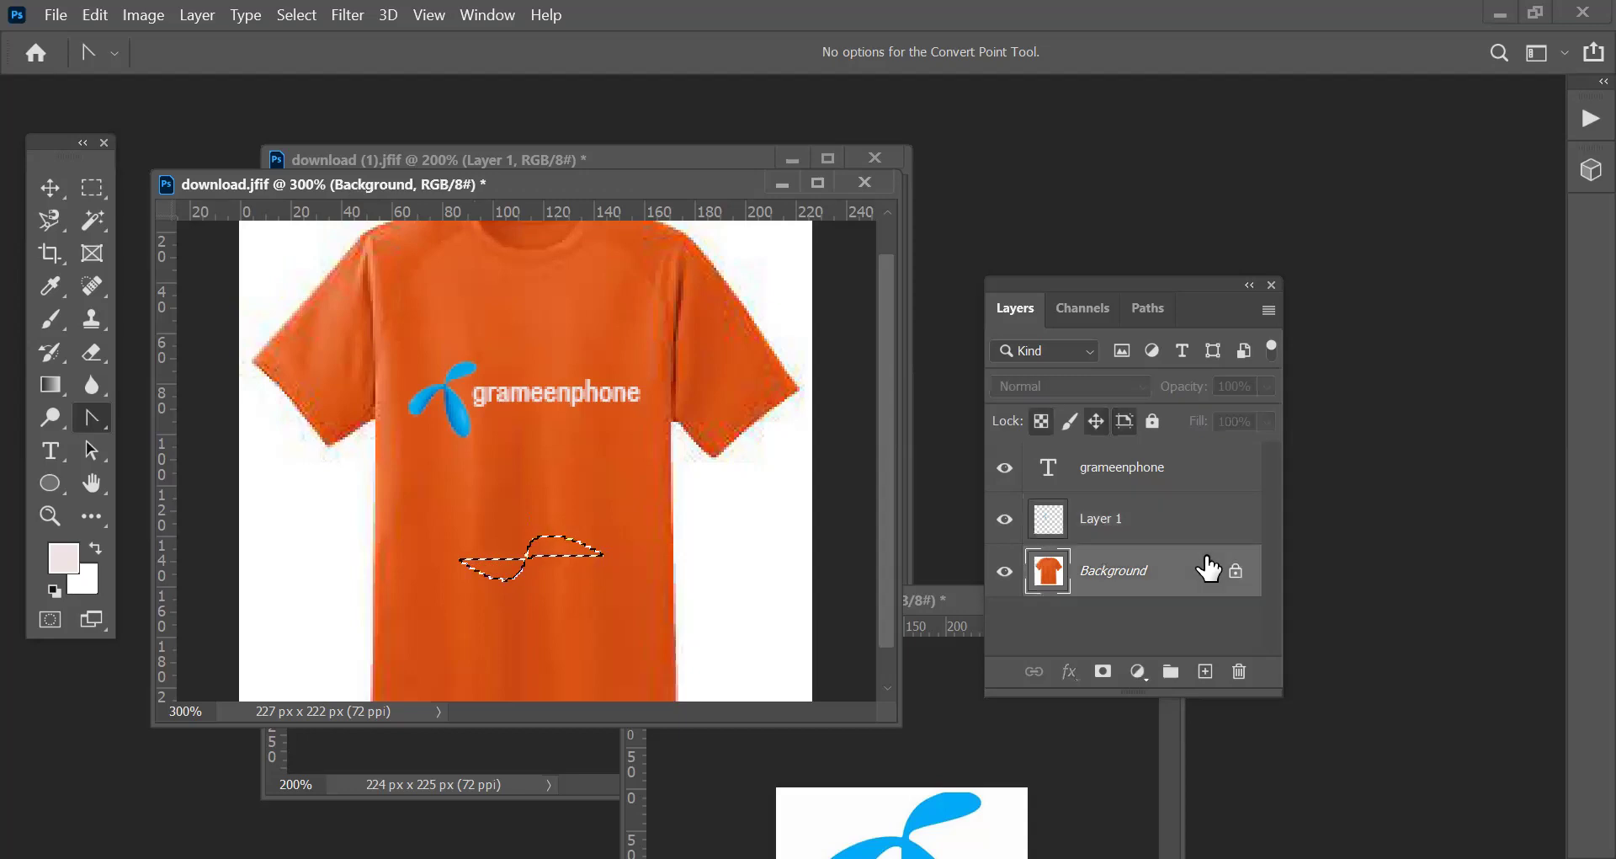
pyautogui.doubleClick(1209, 569)
pyautogui.press('Return')
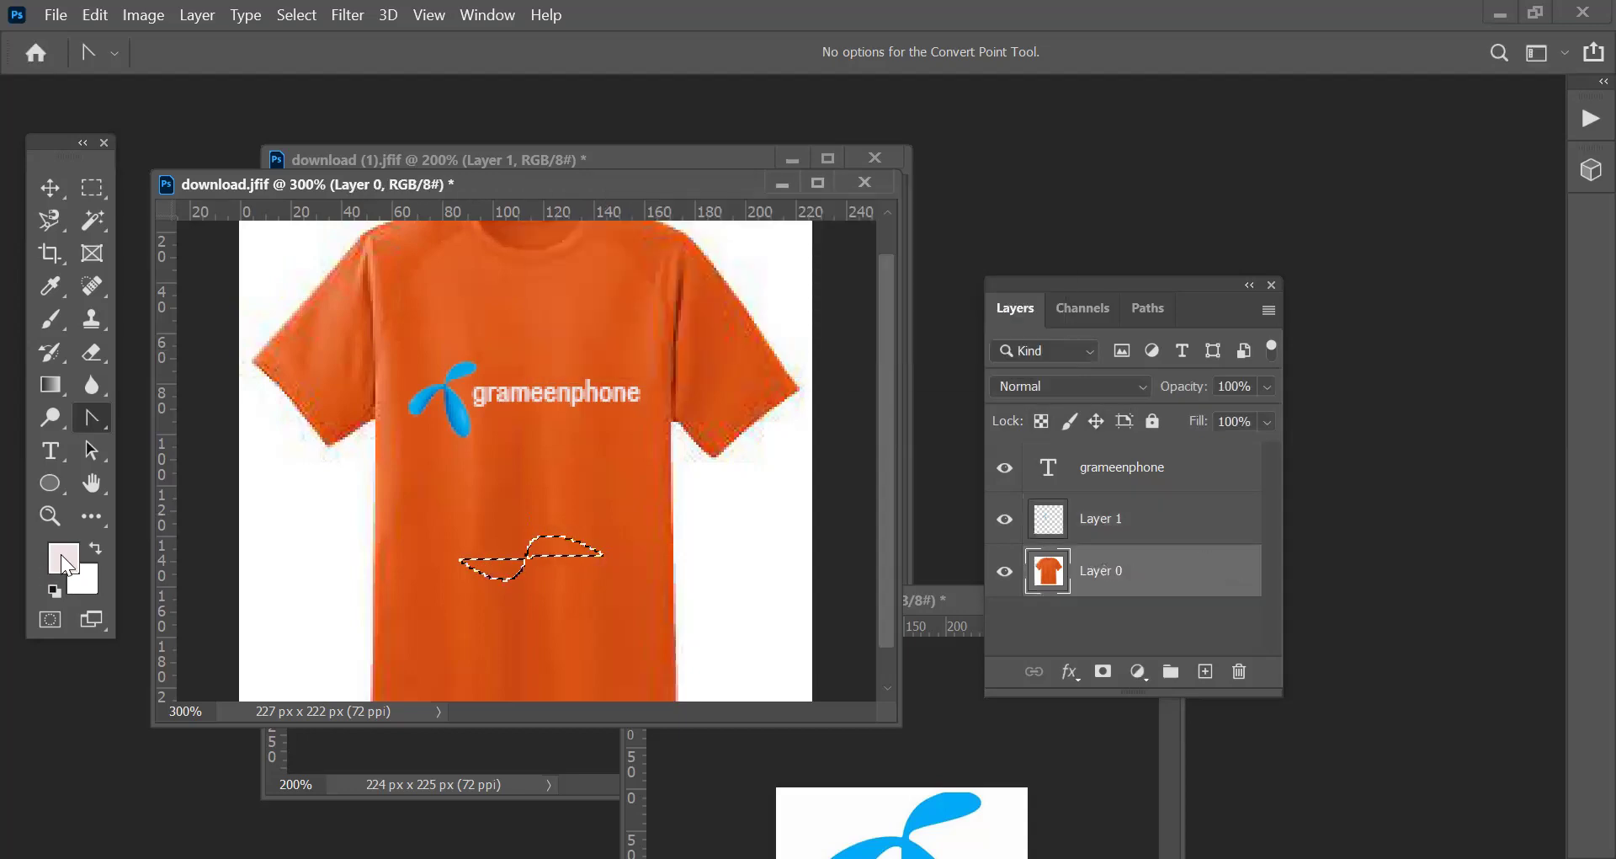
# Fill the wave selection with red #e80f0f and deselect it.
pyautogui.click(62, 553)
pyautogui.click(989, 188)
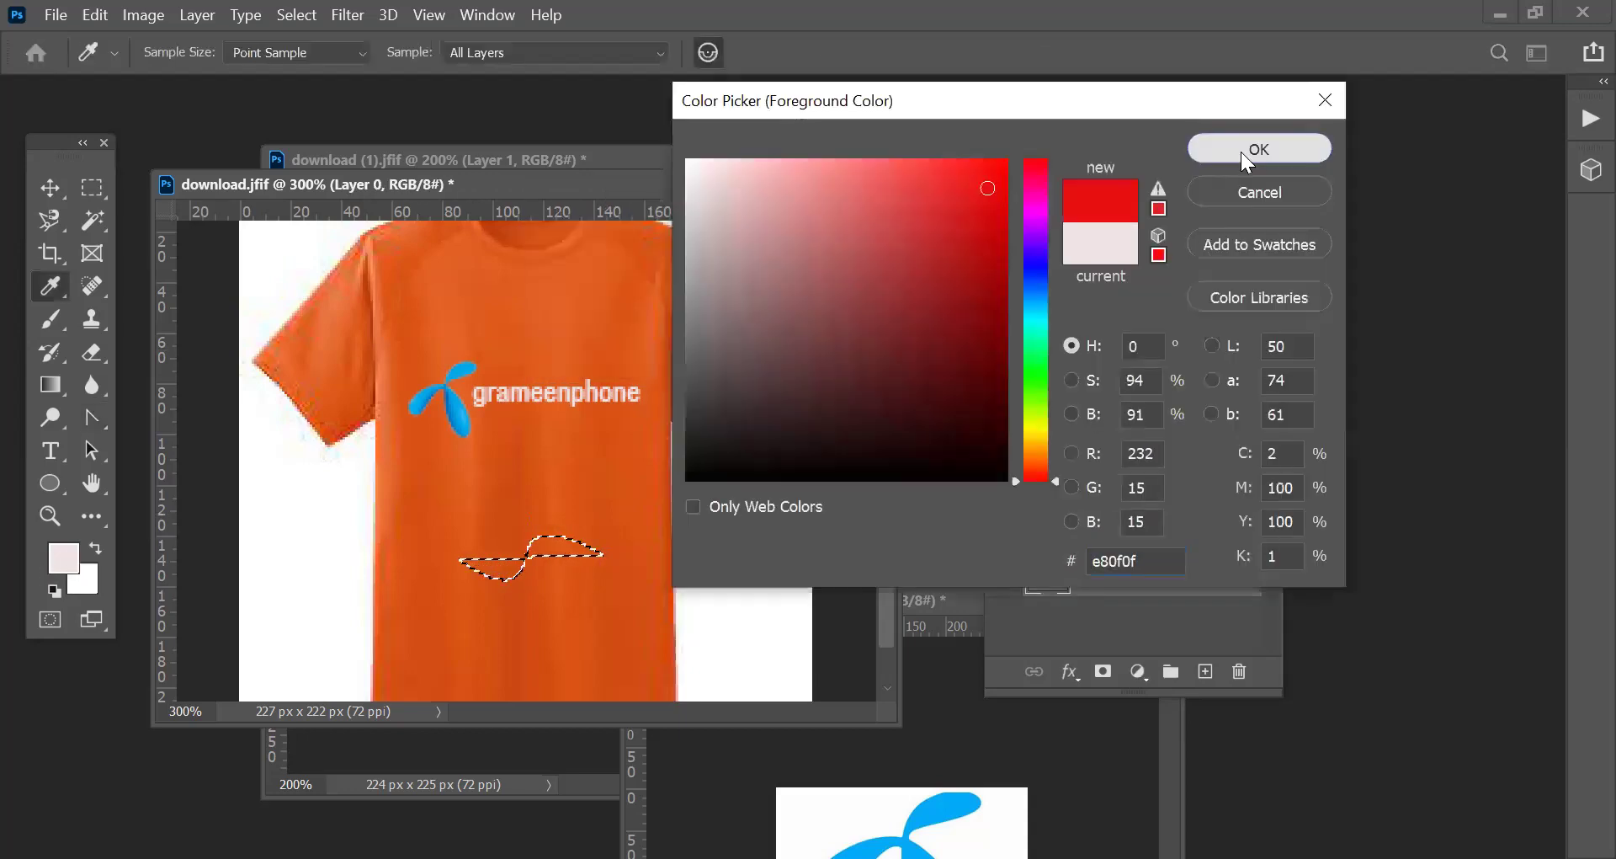
pyautogui.click(1241, 152)
pyautogui.hotkey('alt', 'BackSpace')
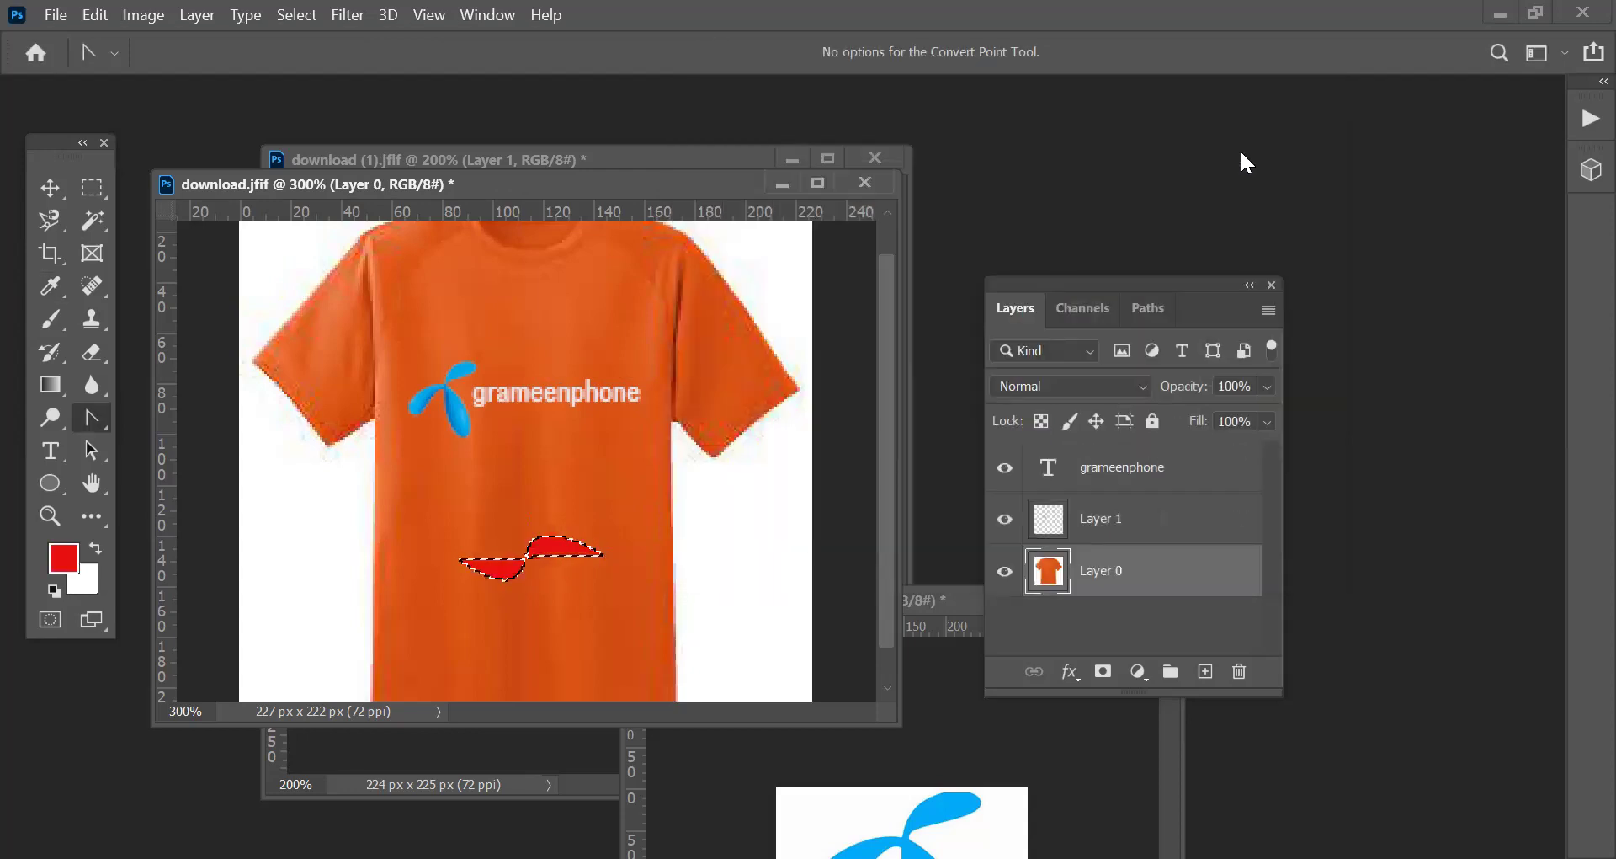
pyautogui.hotkey('ctrl', 'd')
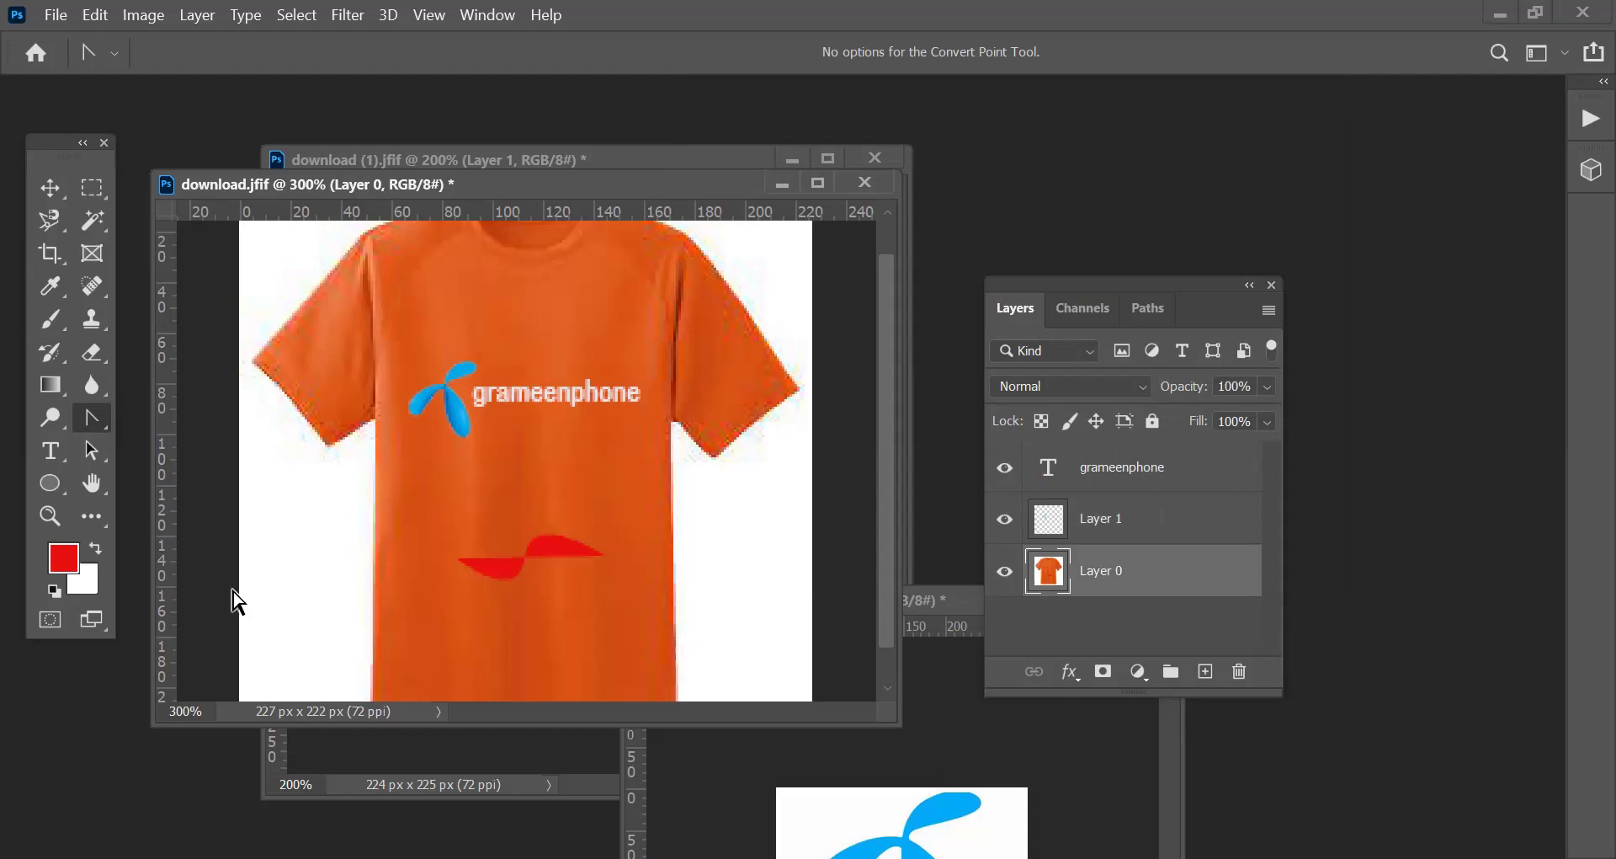
# Switch to the standard Pen Tool, discard a trial path on the logo, and start at the left sleeve hem.
pyautogui.rightClick(95, 430)
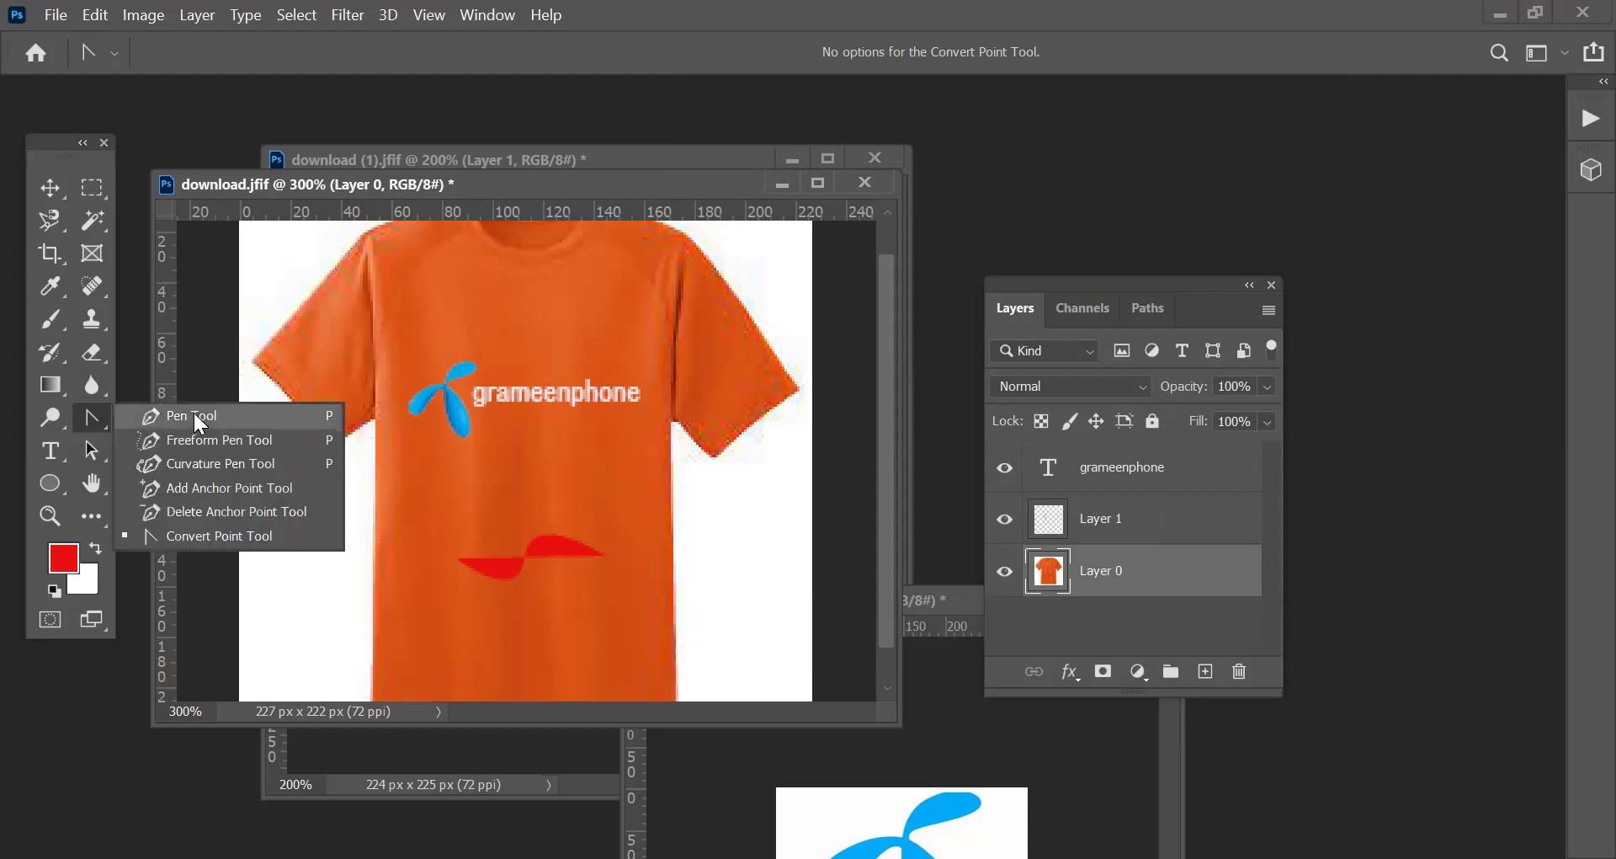
pyautogui.click(185, 414)
pyautogui.click(446, 401)
pyautogui.click(456, 434)
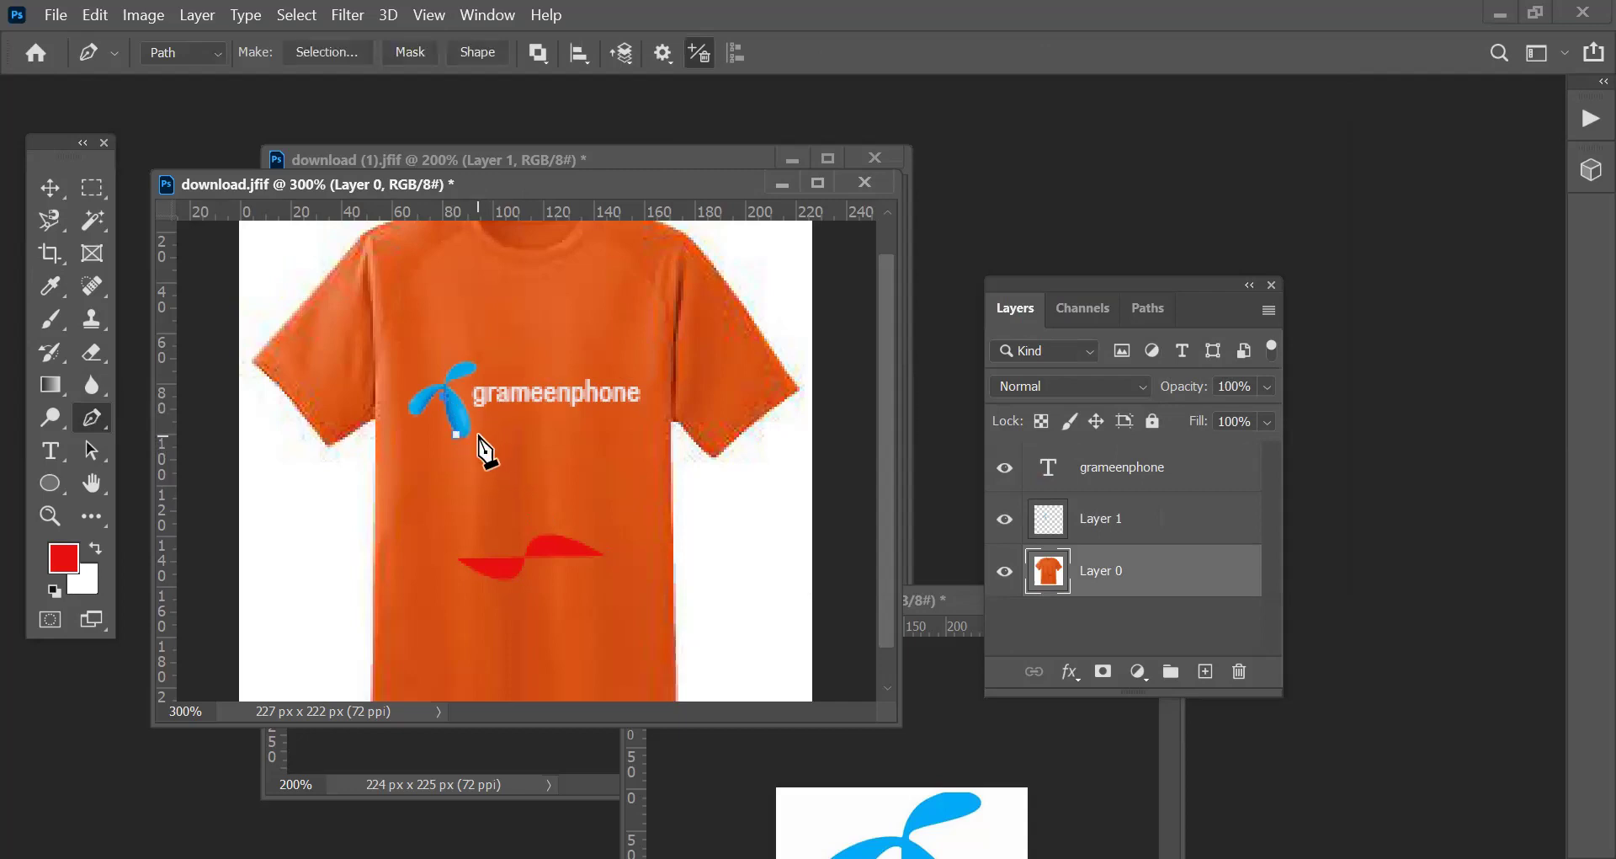
pyautogui.click(476, 436)
pyautogui.click(456, 392)
pyautogui.press('Escape')
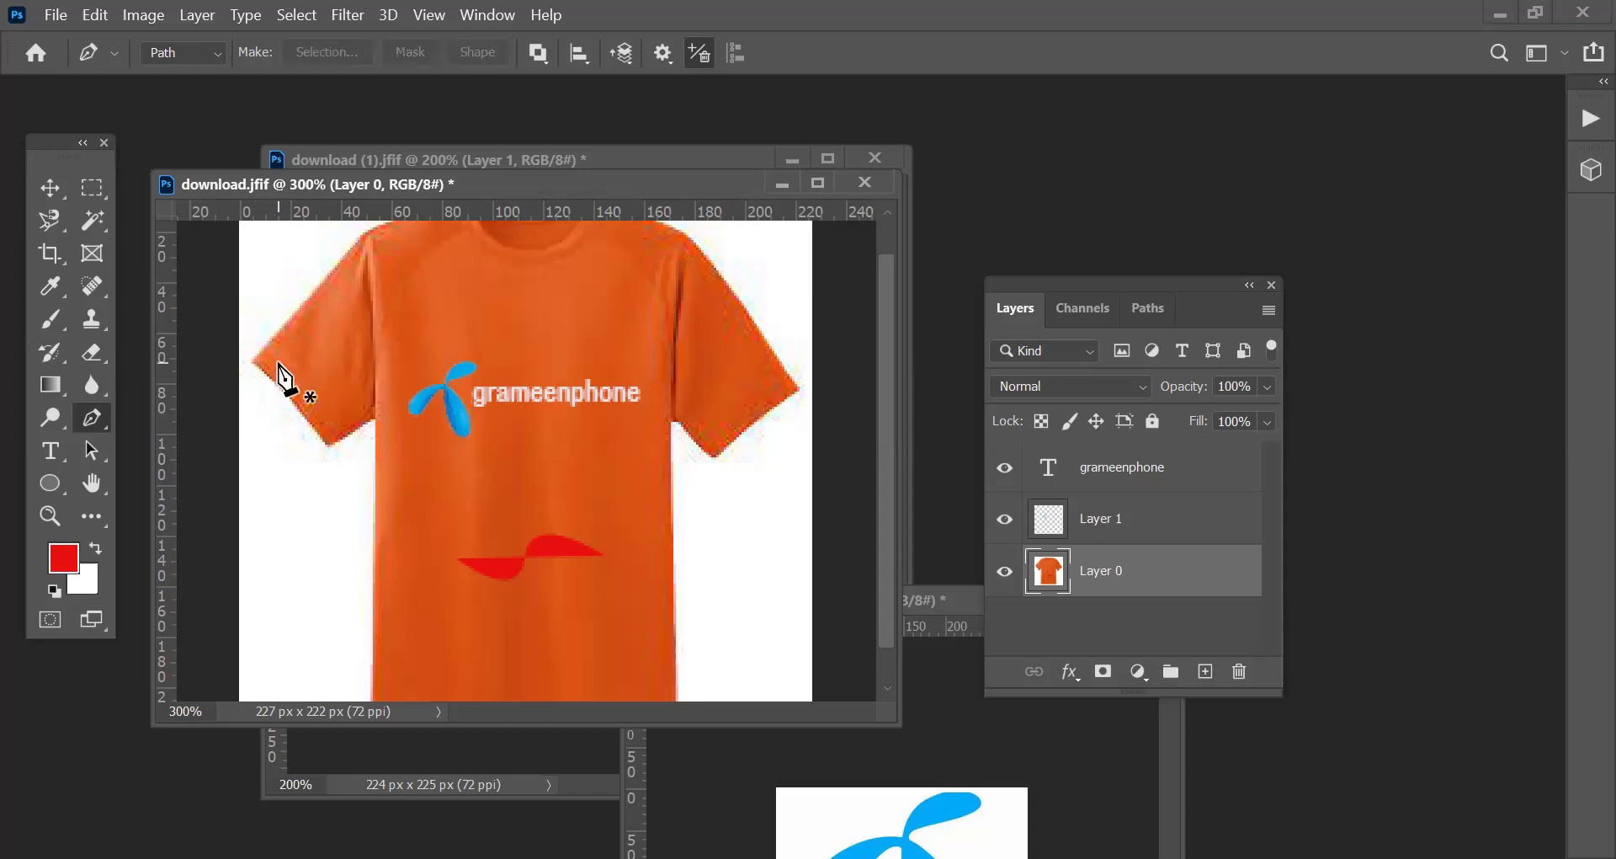
pyautogui.click(330, 448)
# Trace practice pen paths on the left sleeve, then around the right sleeve and shoulder, discarding both.
pyautogui.moveTo(252, 361); pyautogui.dragTo(246, 369)
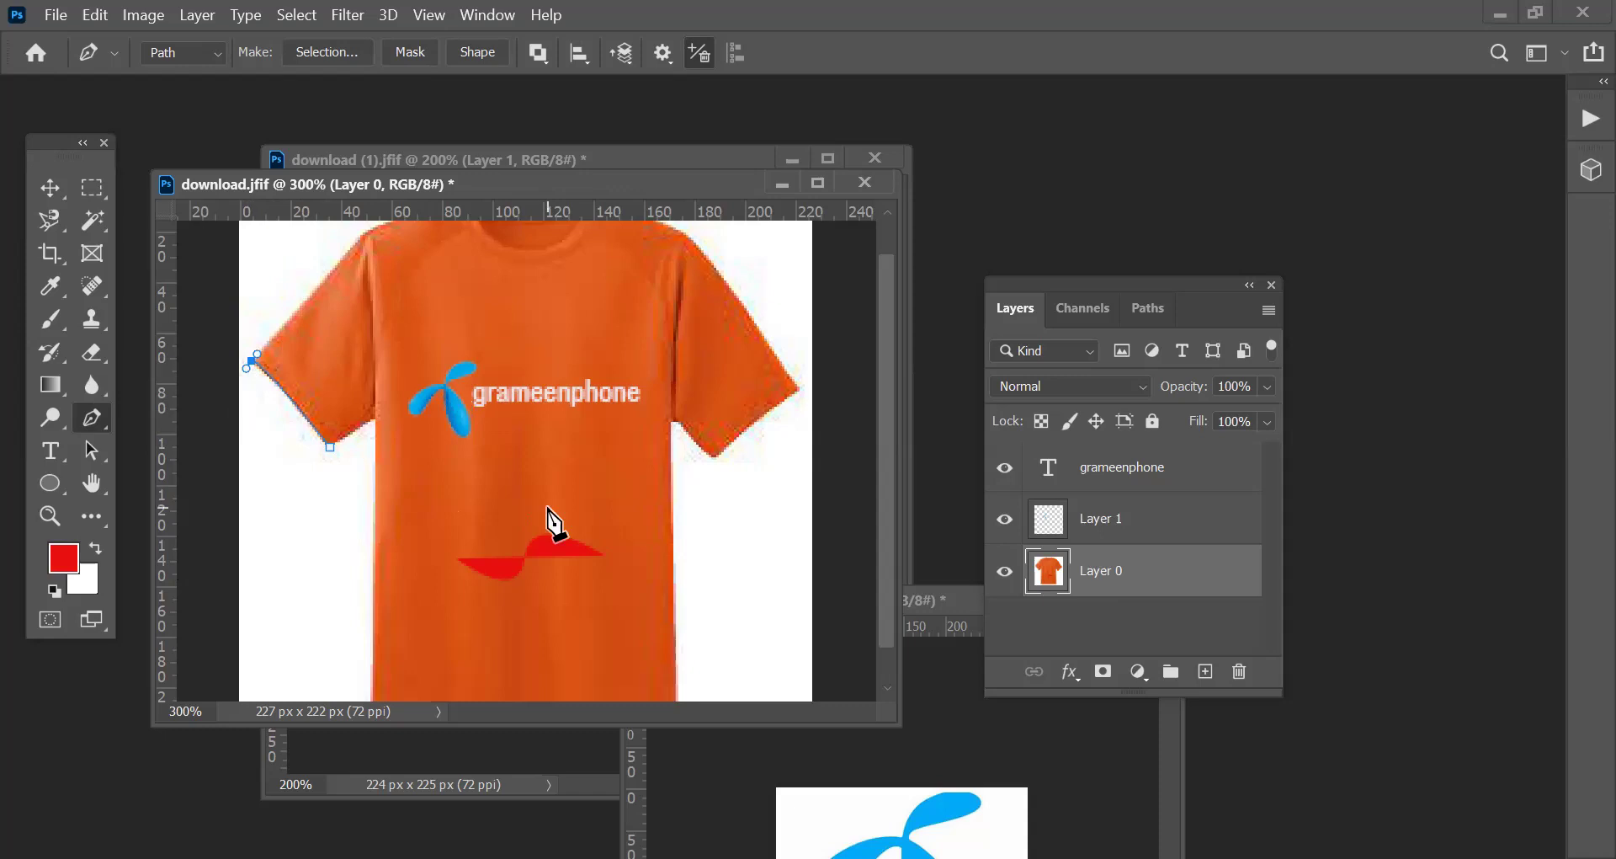
pyautogui.press('Escape')
pyautogui.click(716, 459)
pyautogui.click(798, 389)
pyautogui.moveTo(798, 389)
pyautogui.mouseDown()
pyautogui.moveTo(812, 418)
pyautogui.moveTo(859, 408)
pyautogui.moveTo(819, 368)
pyautogui.moveTo(811, 383)
pyautogui.mouseUp()
pyautogui.click(689, 233)
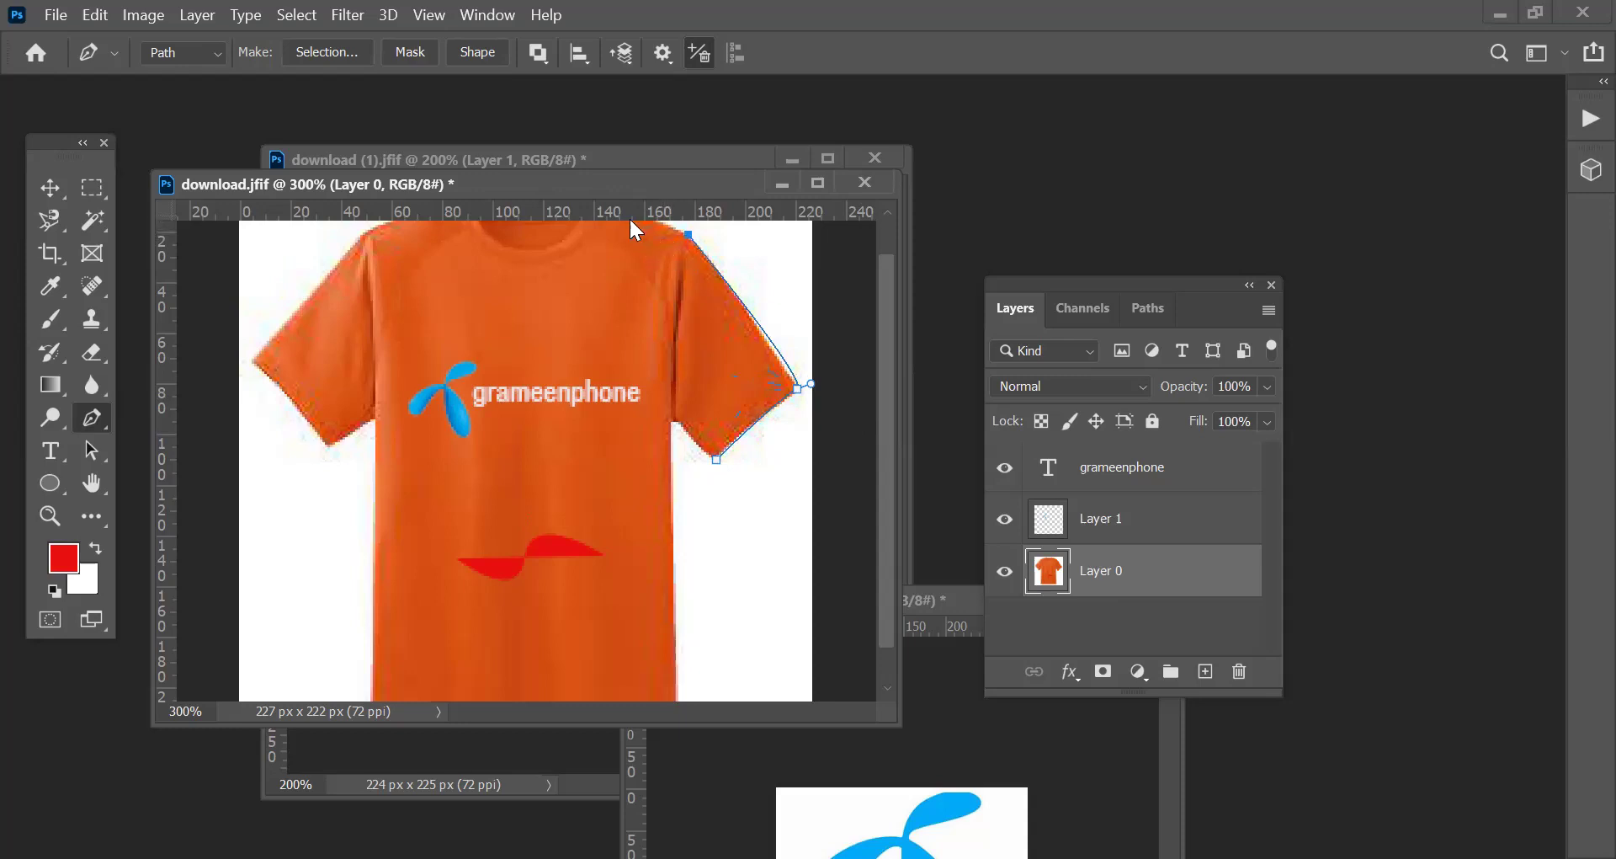
pyautogui.moveTo(575, 238); pyautogui.dragTo(544, 252)
pyautogui.press('Escape')
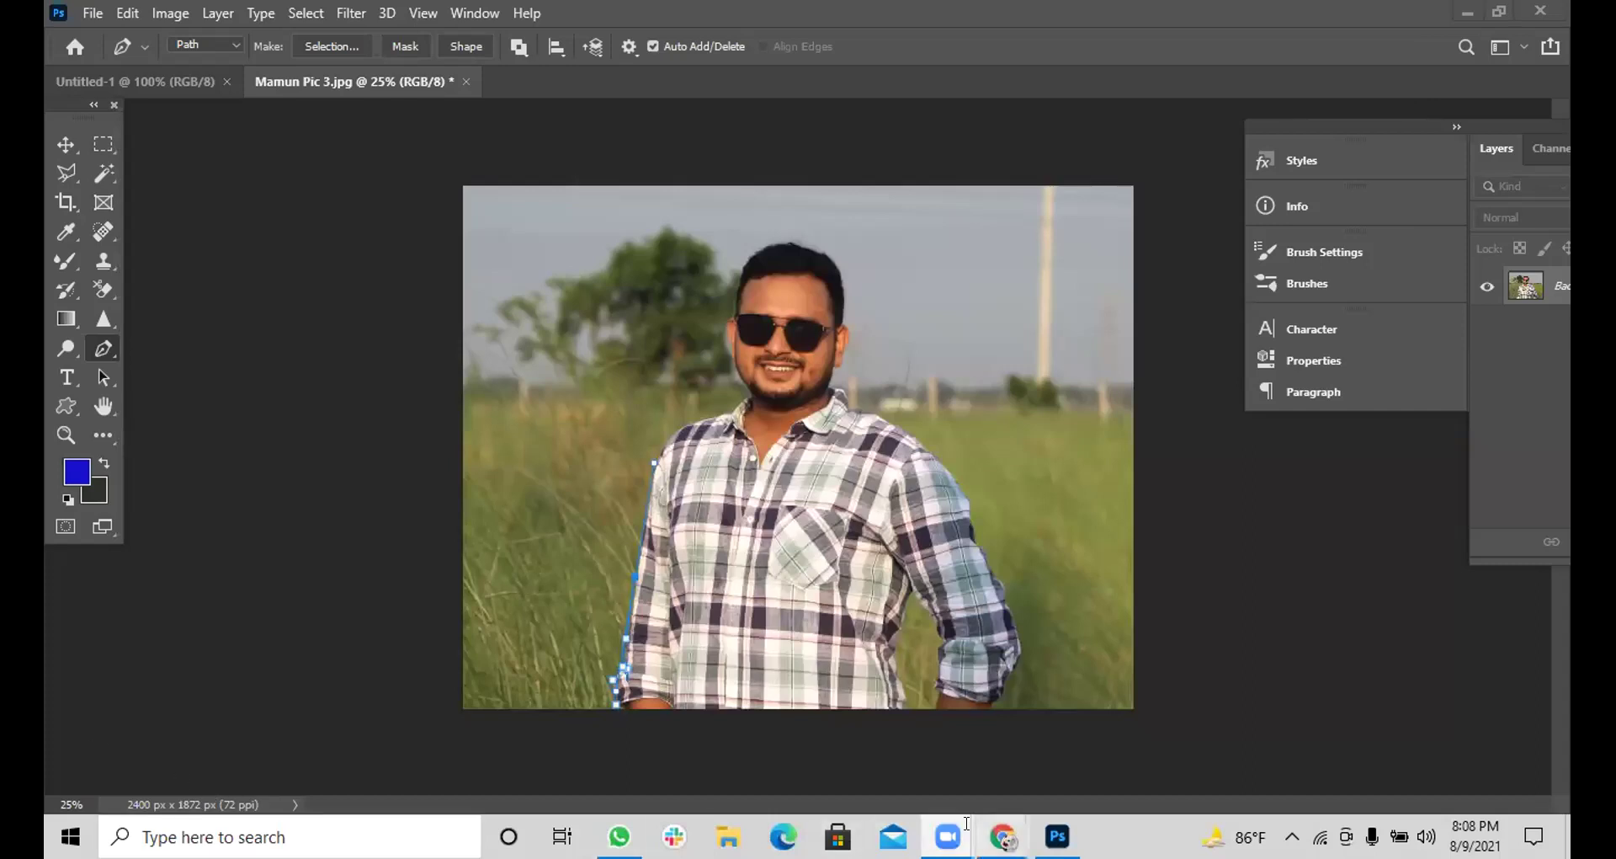
# In the man's photo, undo the partial pen anchors along his side and cuff.
pyautogui.moveTo(948, 836)
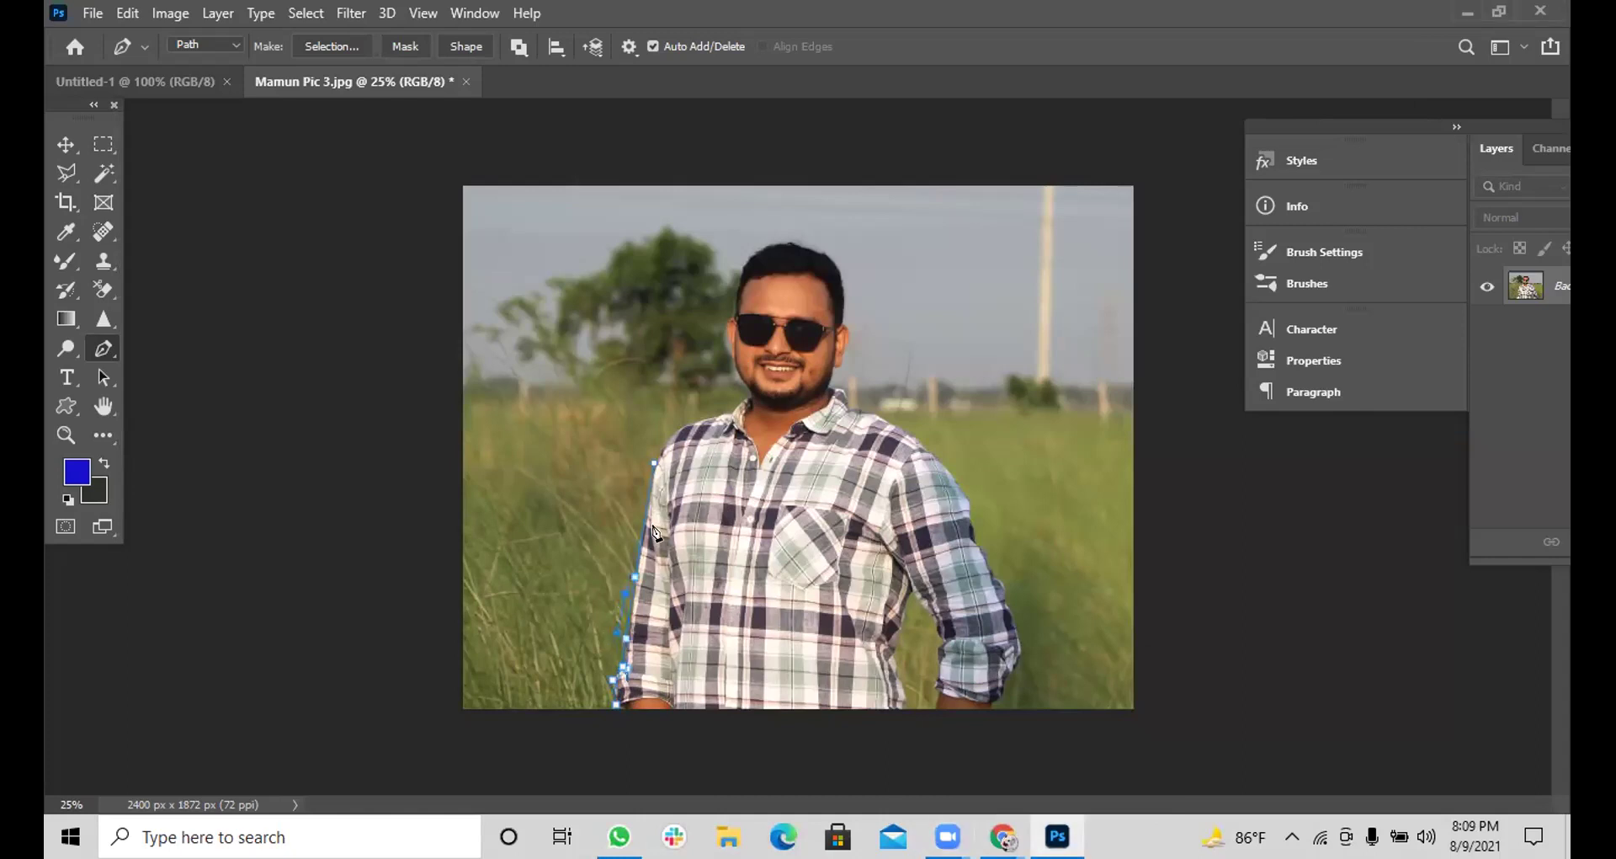
pyautogui.hotkey('ctrl', 'z')
pyautogui.hotkey('ctrl', 'z')
pyautogui.hotkey('ctrl', 'z')
pyautogui.hotkey('ctrl', 'z')
pyautogui.hotkey('ctrl', 'z')
pyautogui.hotkey('ctrl', 'z')
pyautogui.hotkey('ctrl', 'z')
# Start the pen outline at the shirt's lower-left edge and trace it up the left arm.
pyautogui.click(614, 704)
pyautogui.moveTo(608, 689); pyautogui.dragTo(611, 672)
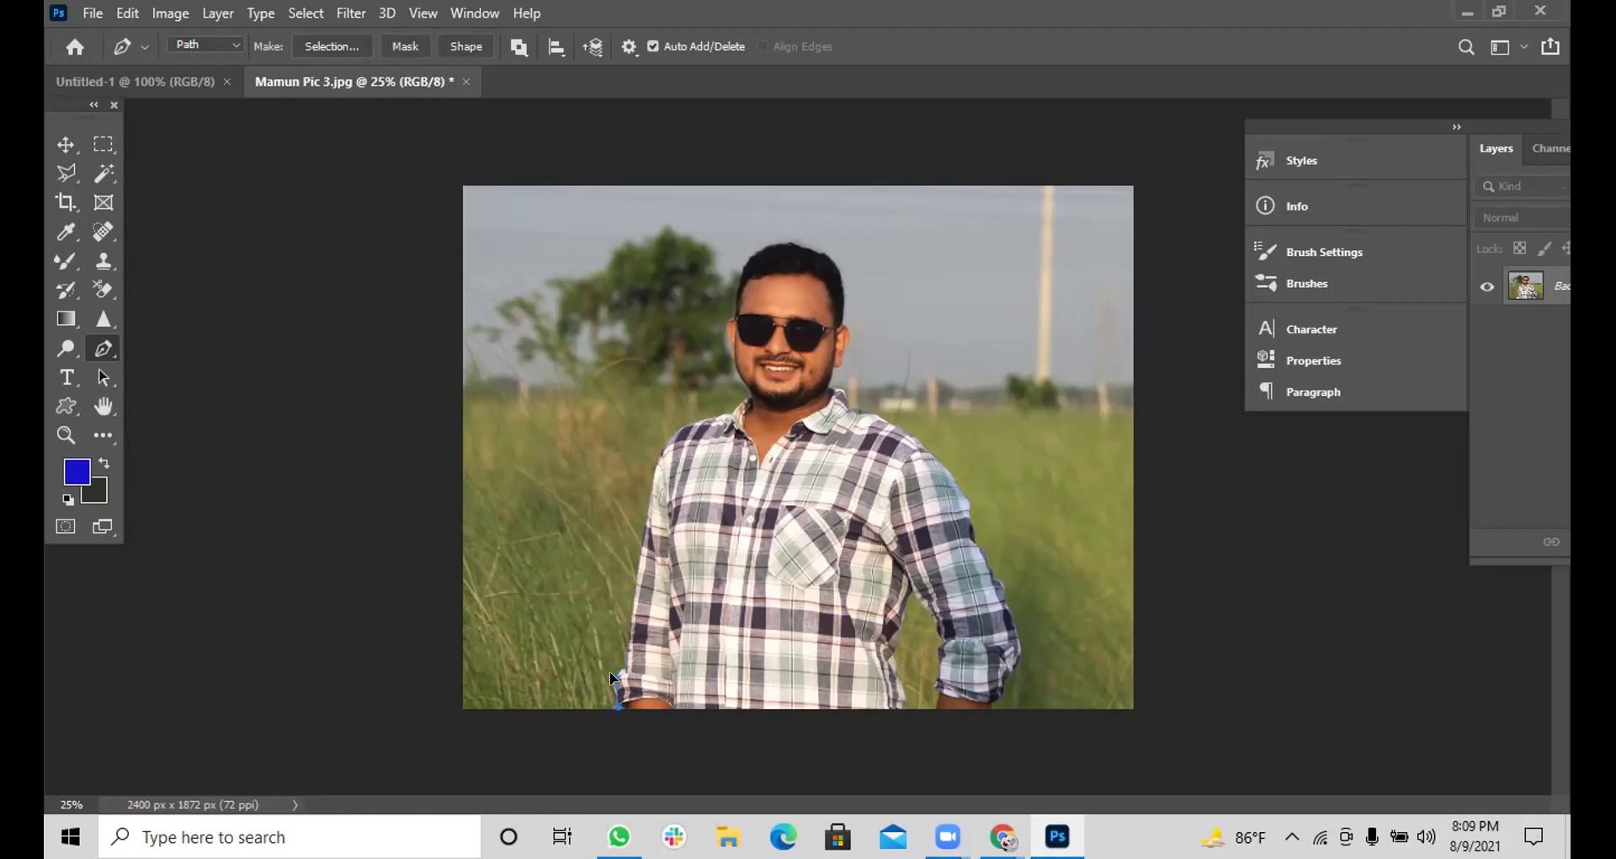
# Continue the outline over the shoulder to the neck beside the face, undoing misplaced anchors.
pyautogui.hotkey('ctrl', 'z')
pyautogui.click(615, 705)
pyautogui.moveTo(608, 691); pyautogui.dragTo(609, 688)
pyautogui.moveTo(613, 687); pyautogui.dragTo(638, 579)
pyautogui.moveTo(655, 480); pyautogui.dragTo(649, 496)
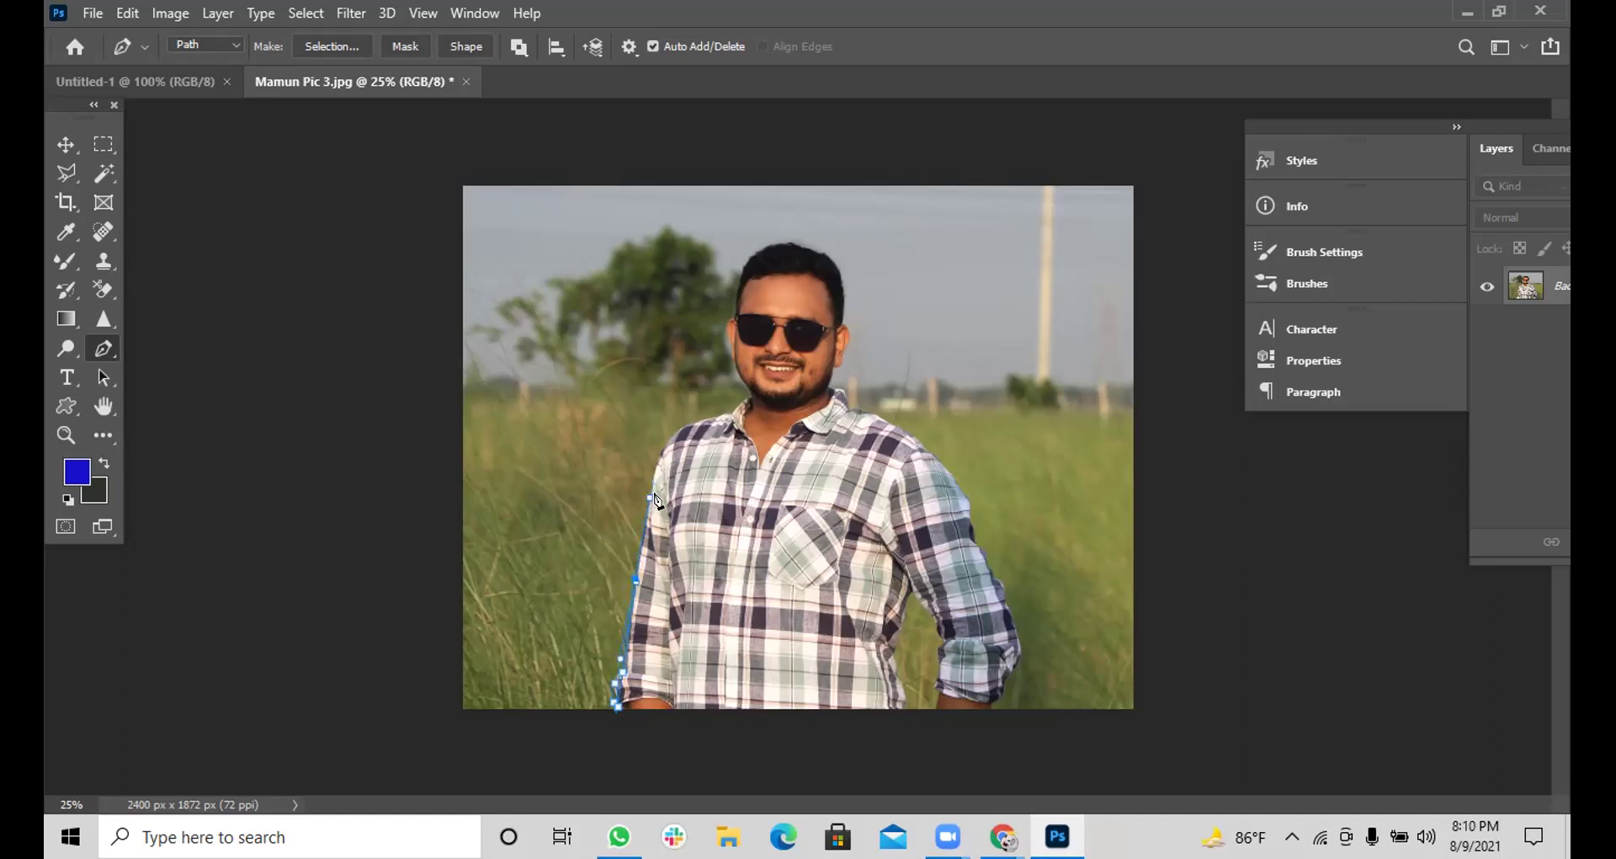
pyautogui.moveTo(650, 475); pyautogui.dragTo(655, 459)
pyautogui.click(653, 456)
pyautogui.hotkey('ctrl', 'z')
pyautogui.click(661, 441)
pyautogui.hotkey('ctrl', 'z')
pyautogui.click(658, 448)
pyautogui.click(660, 442)
pyautogui.click(681, 425)
pyautogui.moveTo(682, 422)
pyautogui.mouseDown()
pyautogui.moveTo(711, 420)
pyautogui.moveTo(690, 388)
pyautogui.moveTo(696, 406)
pyautogui.mouseUp()
pyautogui.hotkey('ctrl', 'z')
pyautogui.click(676, 424)
pyautogui.moveTo(678, 419); pyautogui.dragTo(729, 412)
pyautogui.moveTo(730, 402); pyautogui.dragTo(748, 393)
pyautogui.moveTo(729, 365); pyautogui.dragTo(729, 351)
# Extend the path up beside the face and sunglasses to the hairline.
pyautogui.click(721, 334)
pyautogui.click(729, 318)
pyautogui.hotkey('ctrl', 'z')
pyautogui.moveTo(735, 316); pyautogui.dragTo(735, 280)
pyautogui.click(736, 285)
pyautogui.moveTo(737, 279); pyautogui.dragTo(761, 243)
pyautogui.click(749, 259)
pyautogui.moveTo(748, 258); pyautogui.dragTo(754, 254)
# Curve the path across the top of the head and down its right side.
pyautogui.click(770, 243)
pyautogui.click(804, 242)
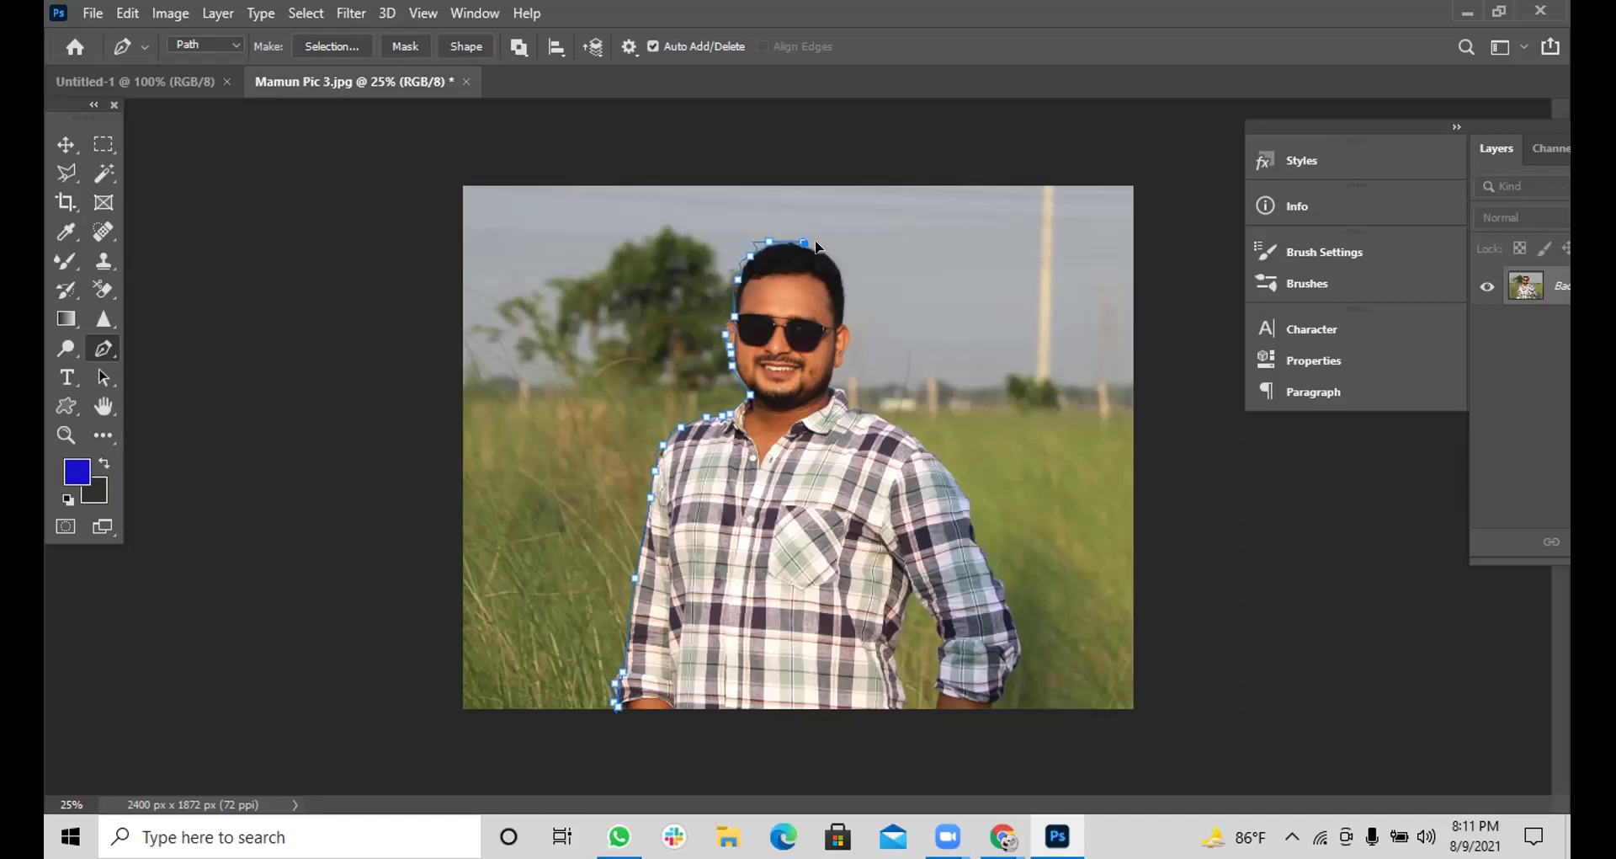
pyautogui.moveTo(834, 250); pyautogui.dragTo(838, 263)
pyautogui.click(836, 257)
pyautogui.click(844, 281)
pyautogui.moveTo(840, 292); pyautogui.dragTo(843, 308)
pyautogui.moveTo(843, 306); pyautogui.dragTo(844, 313)
# Trace down the right cheek and around the jaw, then out onto the right shoulder.
pyautogui.click(844, 320)
pyautogui.moveTo(847, 330); pyautogui.dragTo(847, 337)
pyautogui.click(841, 351)
pyautogui.click(844, 362)
pyautogui.moveTo(834, 365); pyautogui.dragTo(832, 385)
pyautogui.moveTo(832, 385); pyautogui.dragTo(843, 394)
pyautogui.moveTo(845, 403); pyautogui.dragTo(866, 414)
pyautogui.click(895, 419)
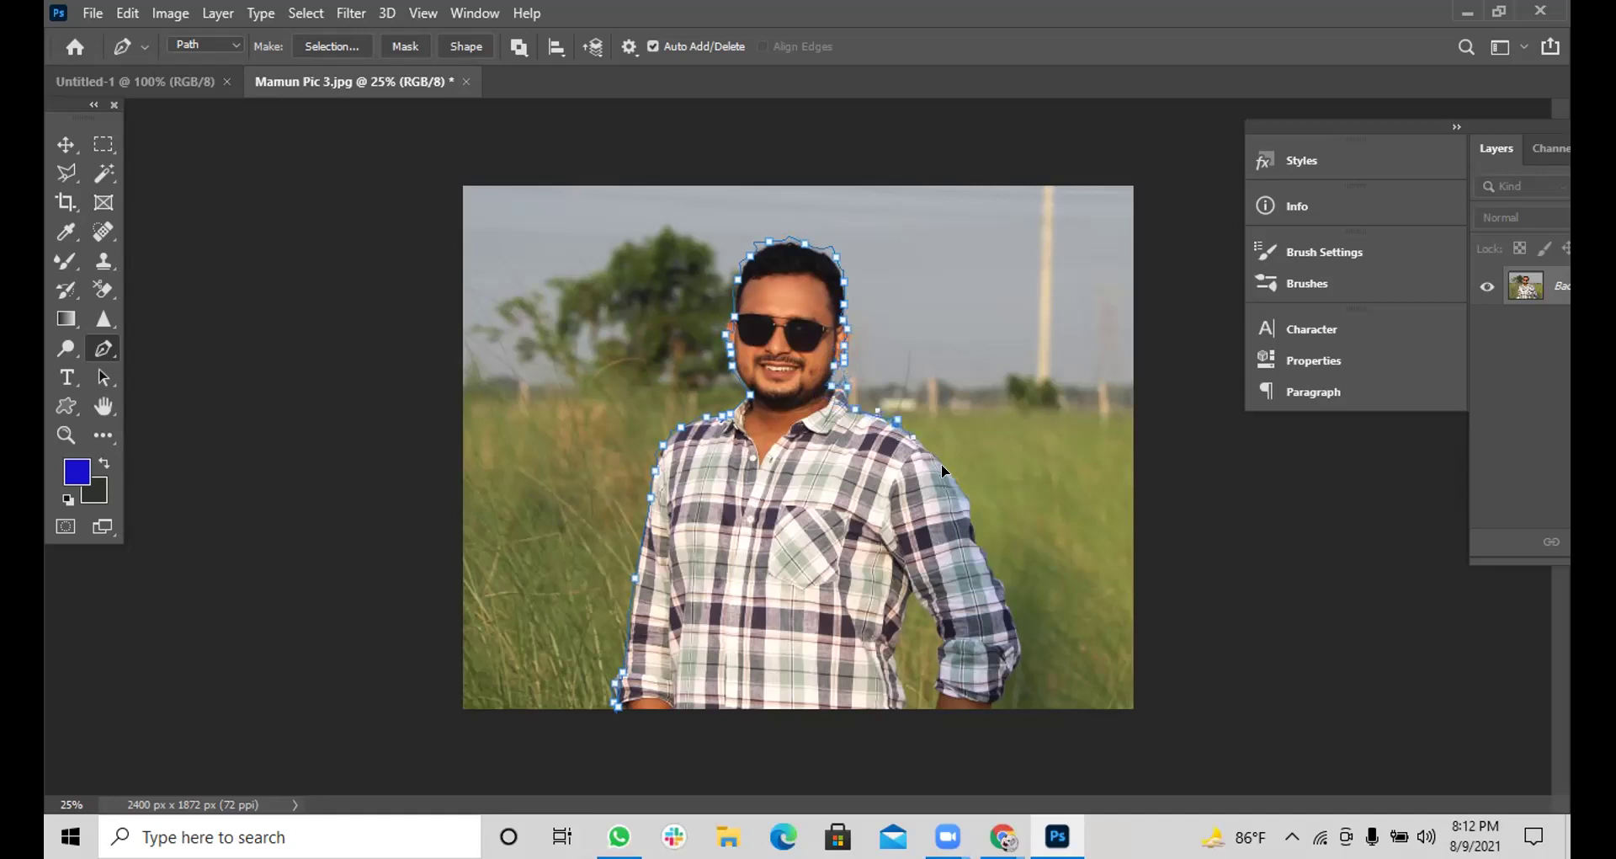